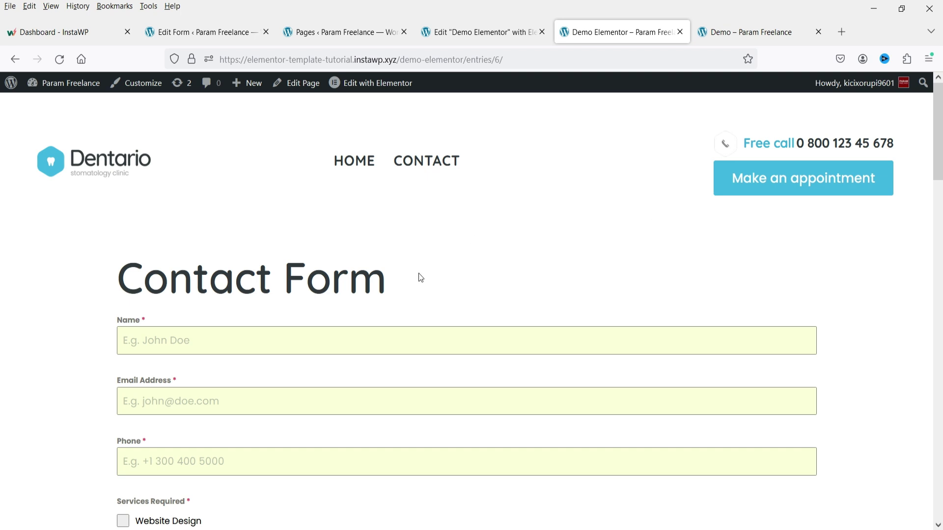
Step: Scroll the Demo Elementor page through the POLL results, where Messi has 1 vote
scroll(419, 274, "down", 3)
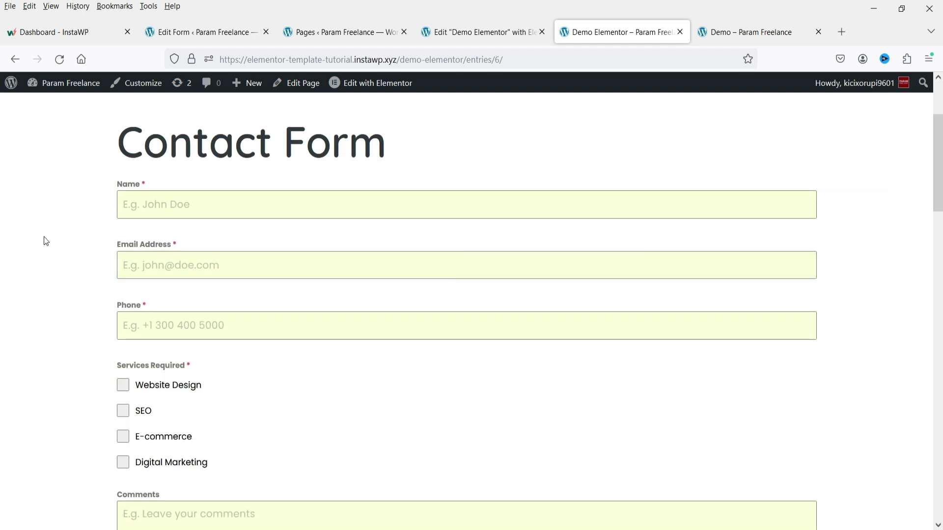
scroll(98, 340, "down", 3)
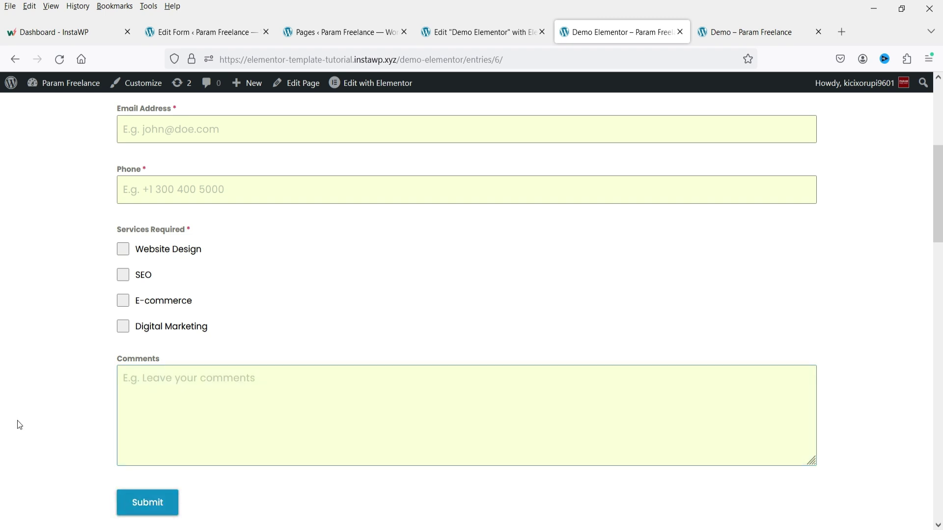
left_click(186, 34)
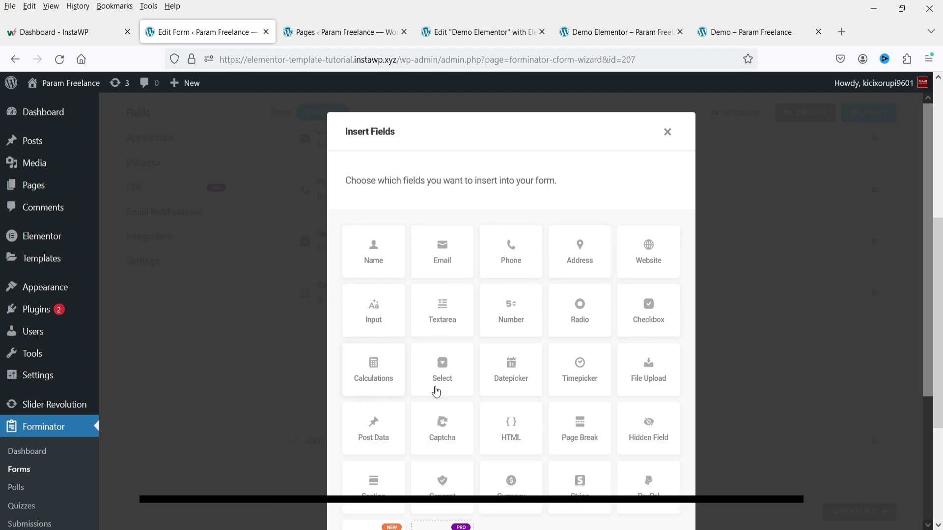
scroll(643, 355, "down", 3)
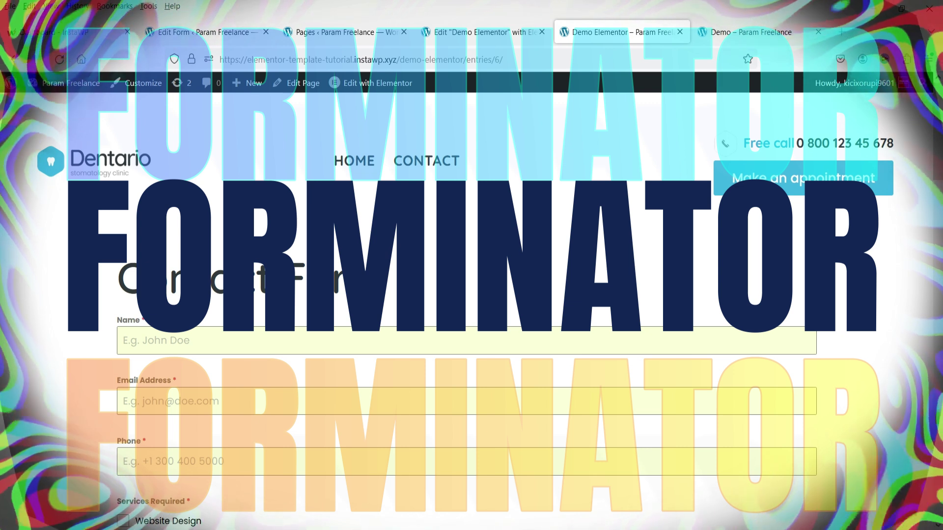
scroll(260, 279, "down", 12)
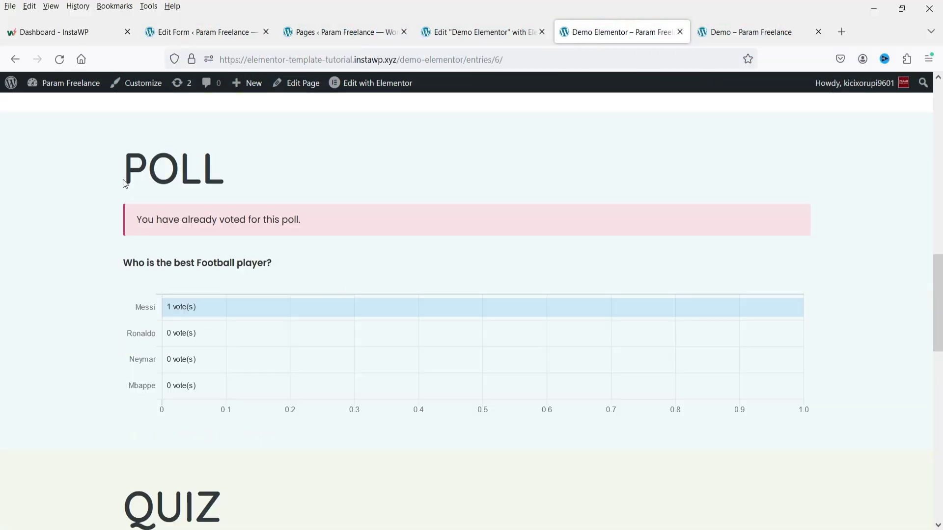
scroll(208, 185, "down", 7)
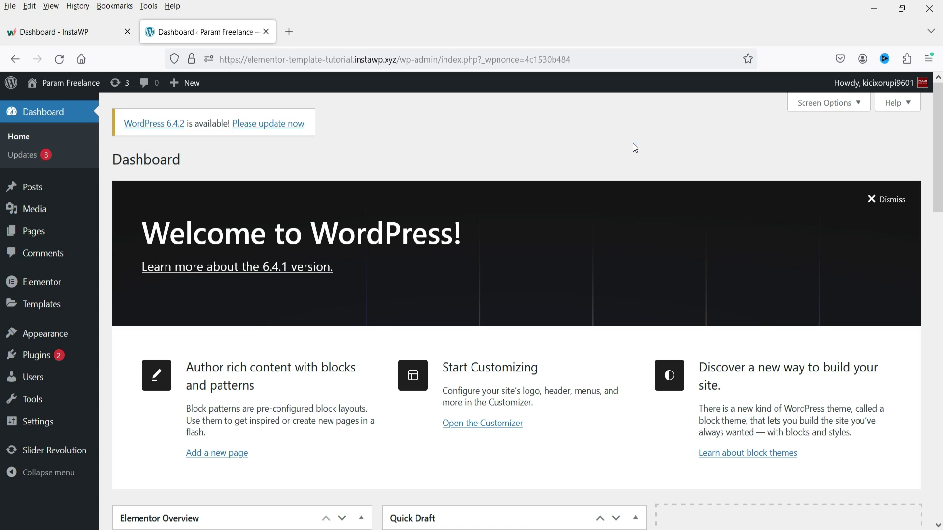
Step: Find 'forminator' under Add New Plugin, install and activate it, and open its dashboard
mouse_move(36, 355)
left_click(124, 376)
left_click(771, 196)
type("for")
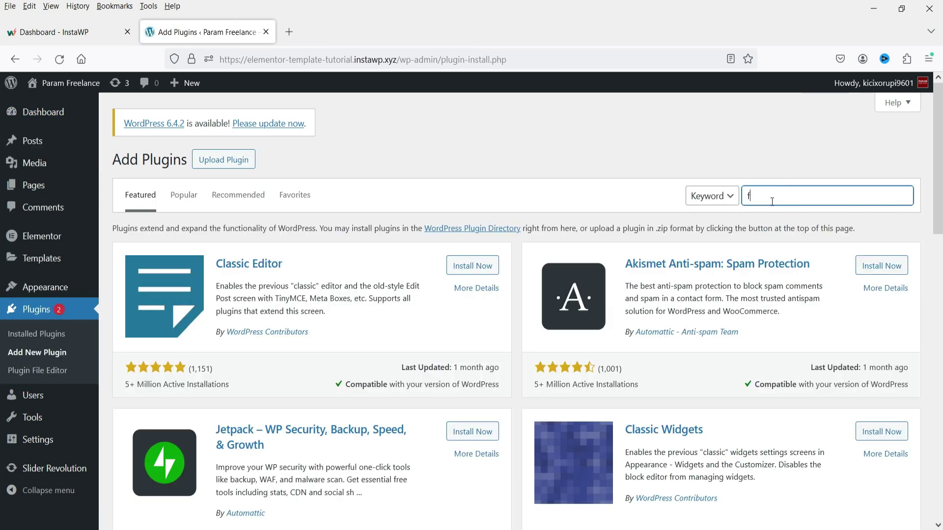
type("minator")
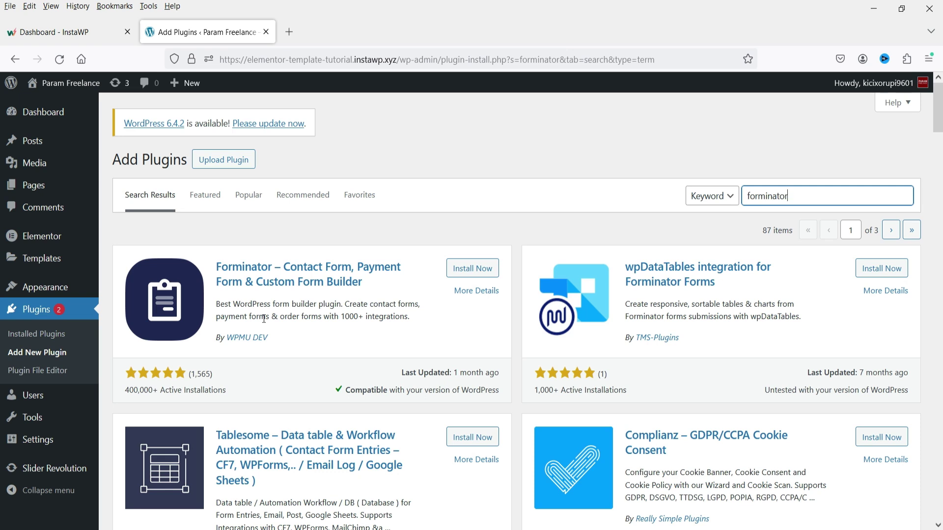
left_click(472, 269)
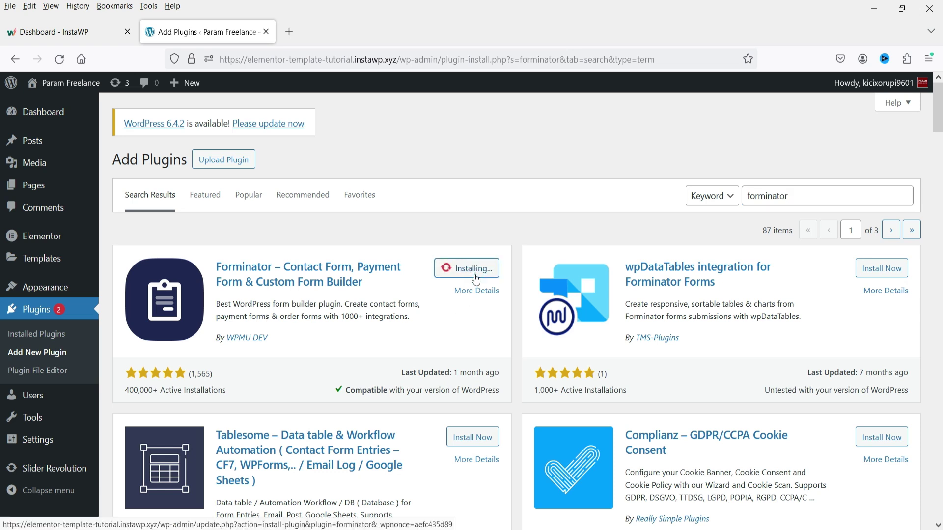
left_click(475, 277)
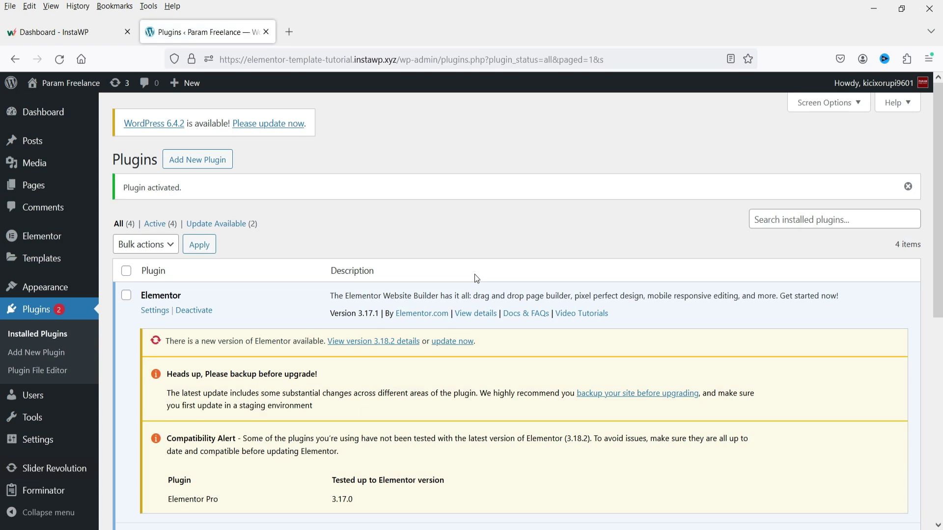
left_click(61, 498)
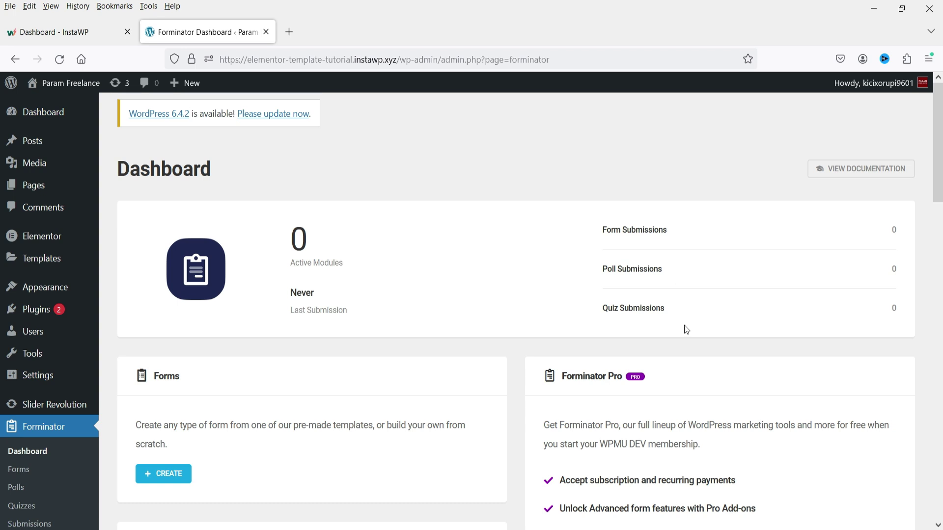
Step: Browse the list of available Forminator add-ons
scroll(384, 251, "down", 3)
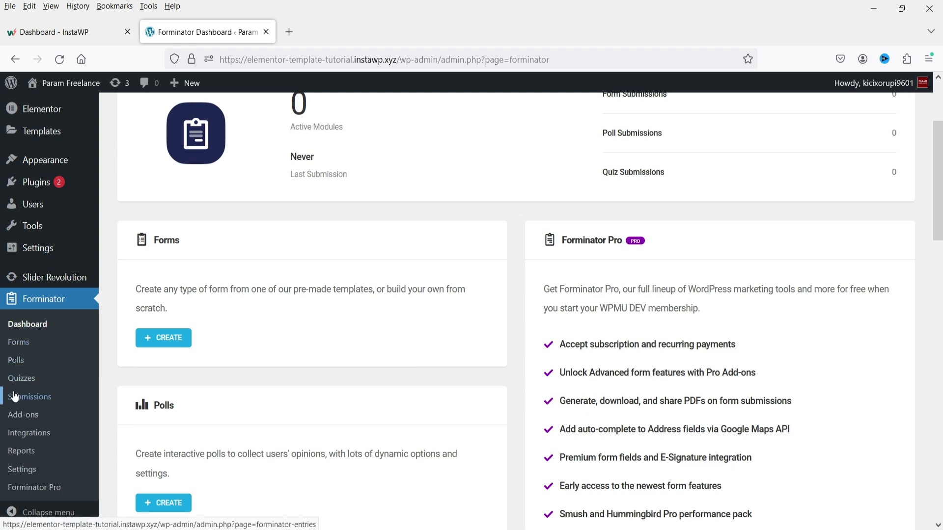
left_click(23, 415)
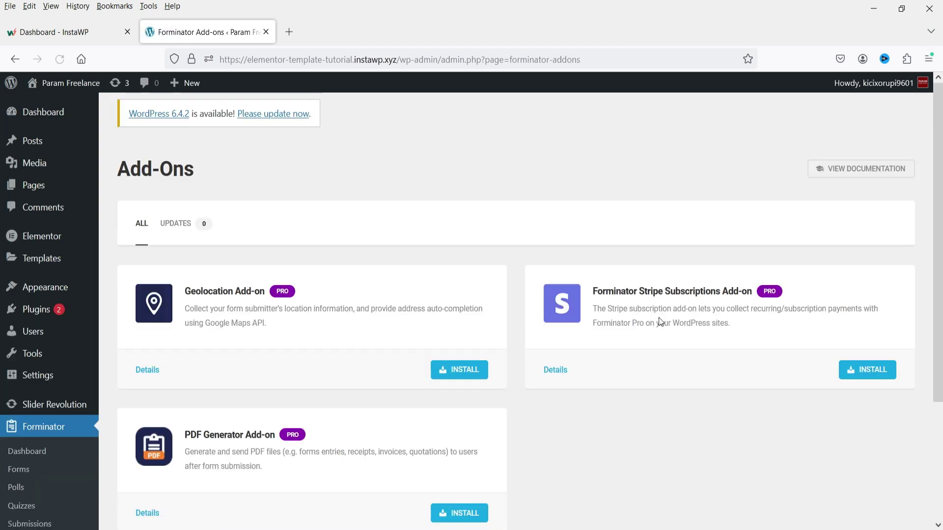
scroll(658, 317, "down", 3)
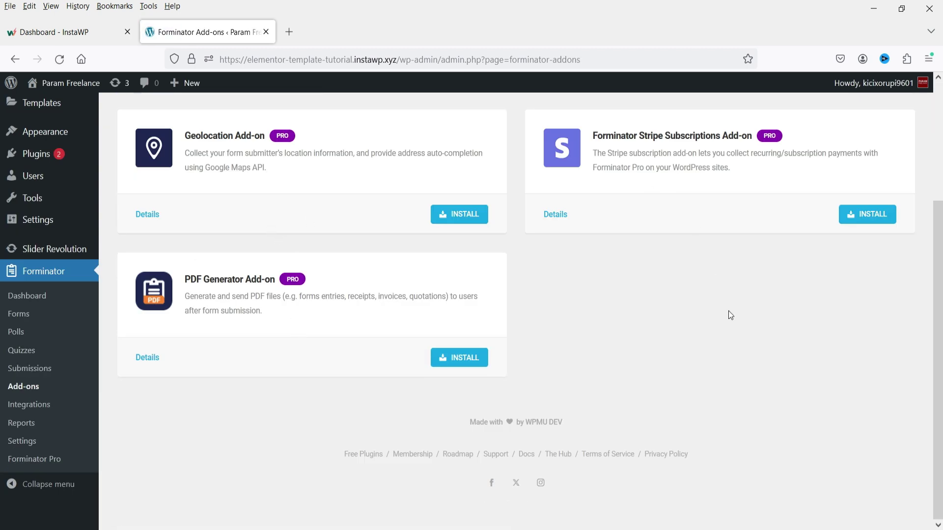
Step: Scroll through the third-party app integrations, then bring up Forminator's global Settings
left_click(28, 405)
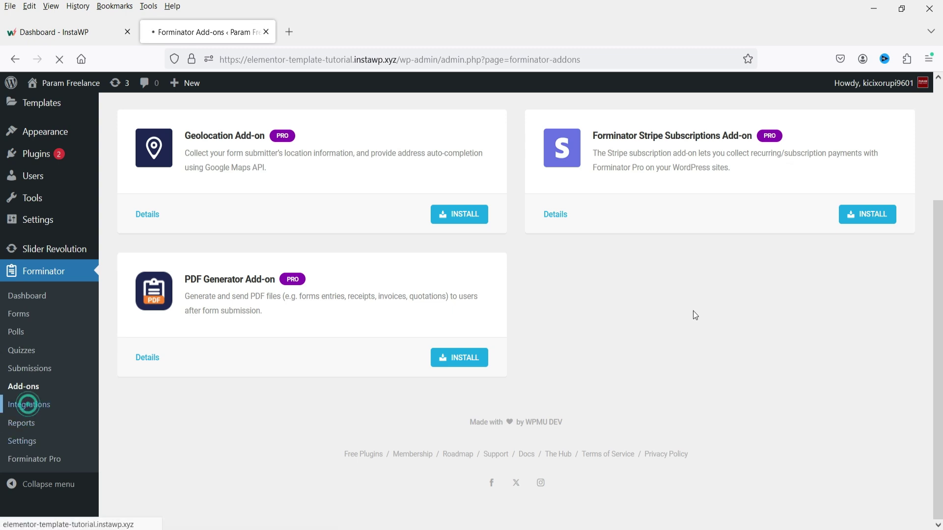
scroll(644, 286, "down", 3)
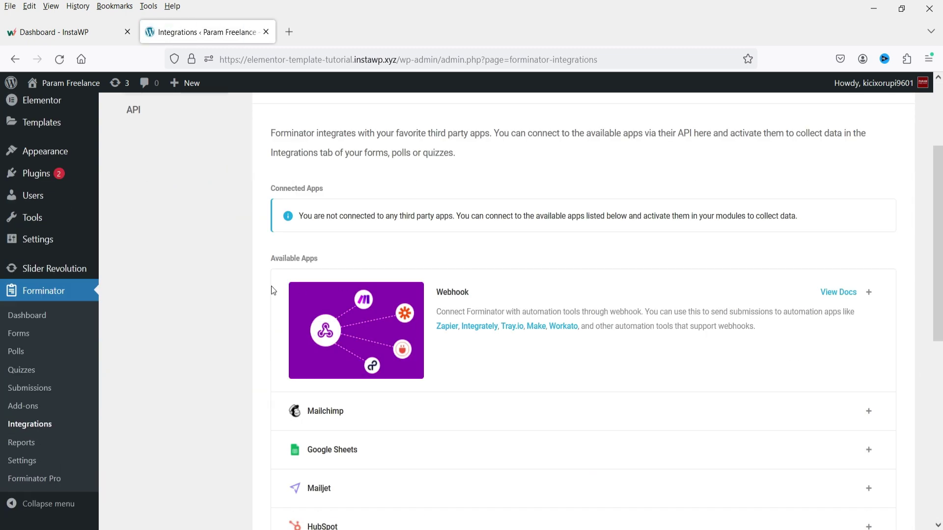
scroll(238, 267, "down", 3)
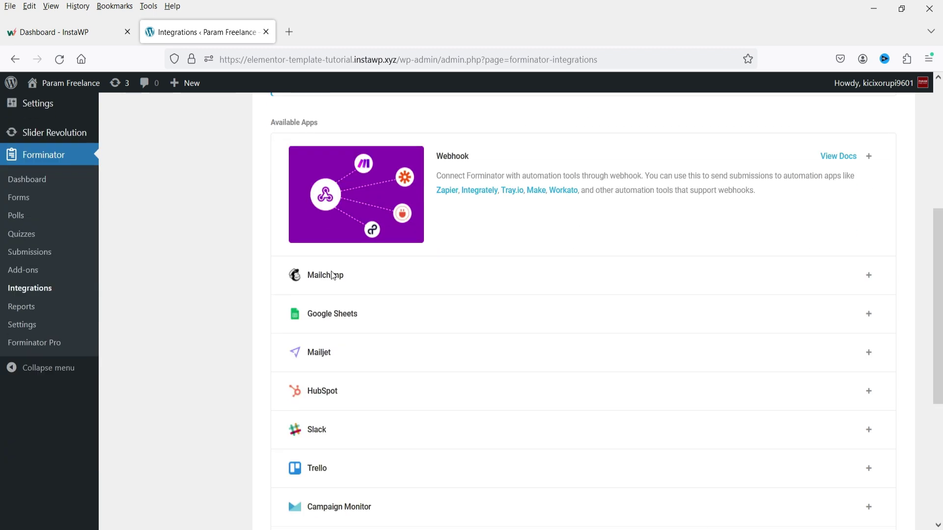
scroll(166, 322, "down", 4)
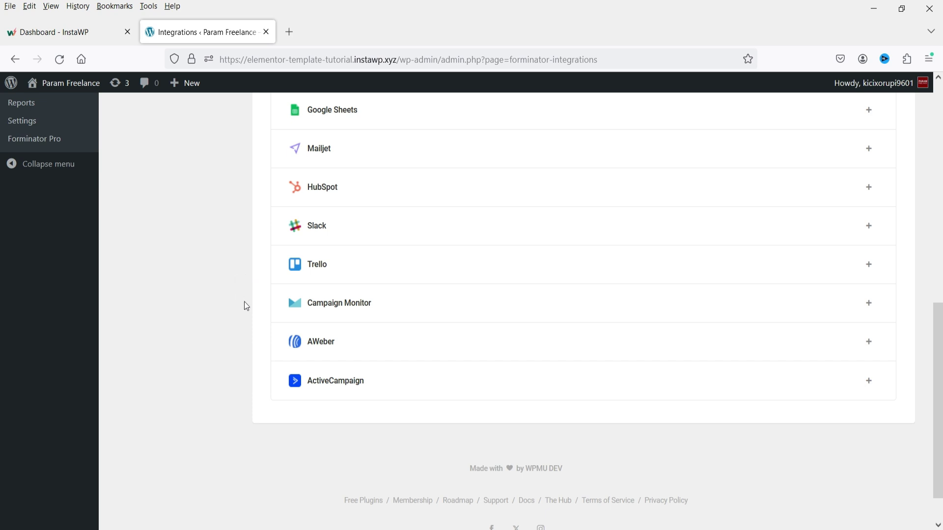
scroll(241, 299, "up", 5)
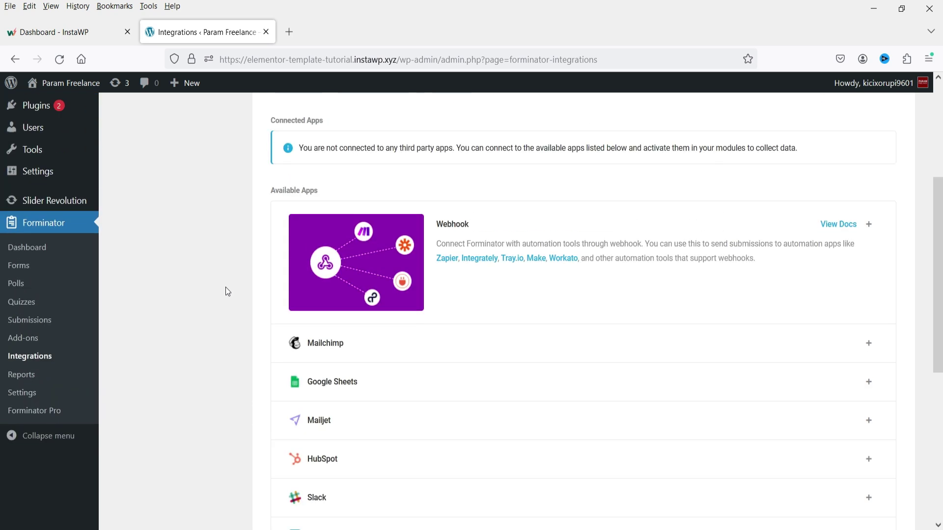
left_click(29, 392)
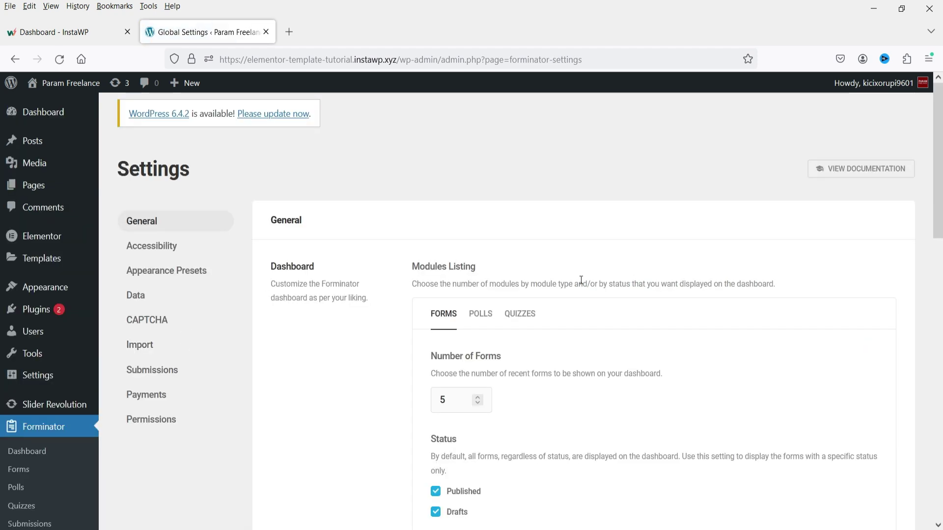
Step: Check the dashboard listing options on the Polls and Quizzes tabs
scroll(286, 146, "down", 3)
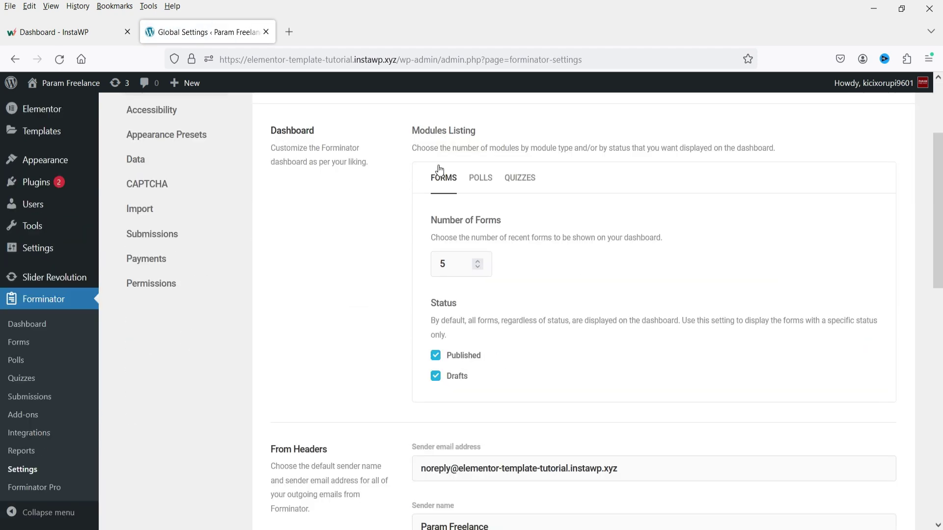
left_click(492, 188)
left_click(523, 178)
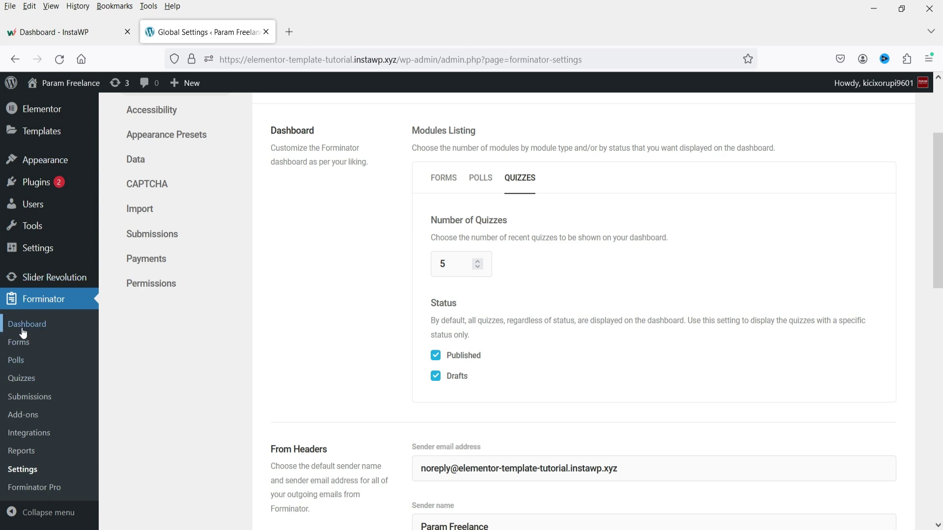
scroll(388, 309, "up", 3)
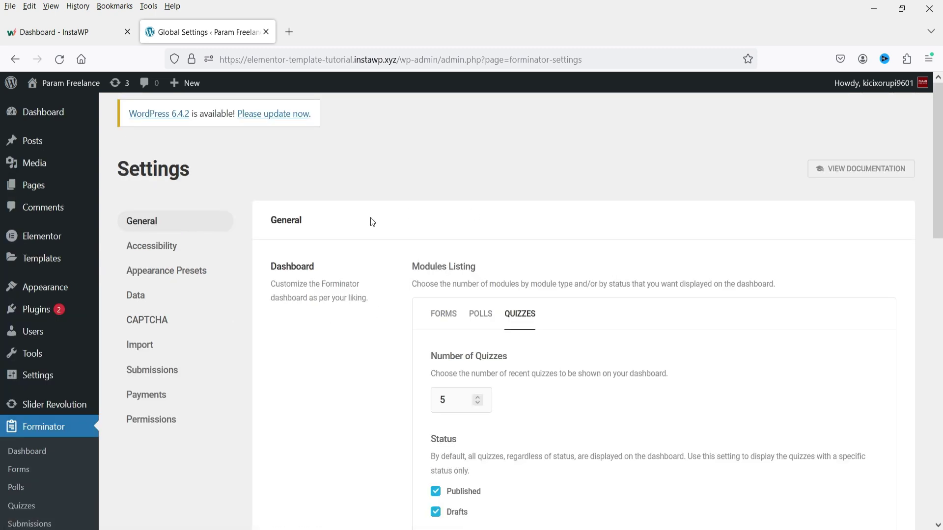
Step: Review the CAPTCHA configuration section
left_click(157, 320)
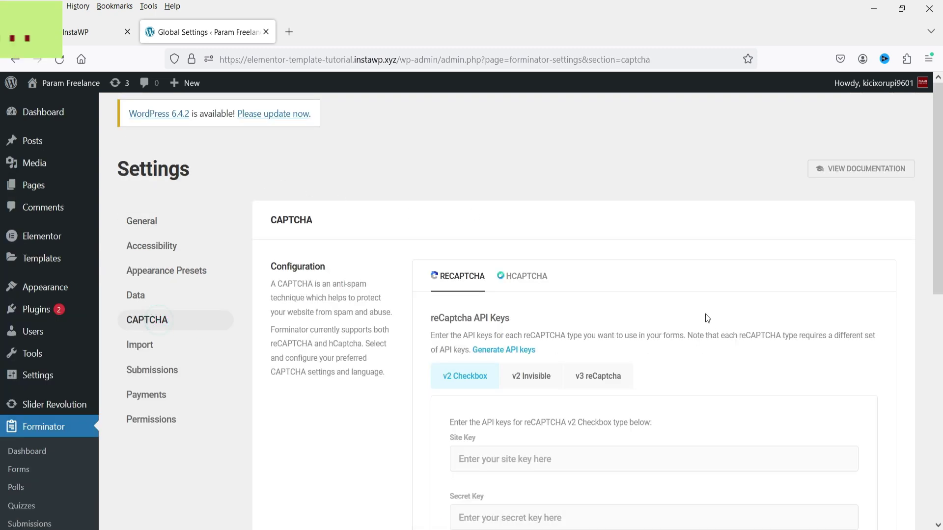
scroll(702, 313, "down", 3)
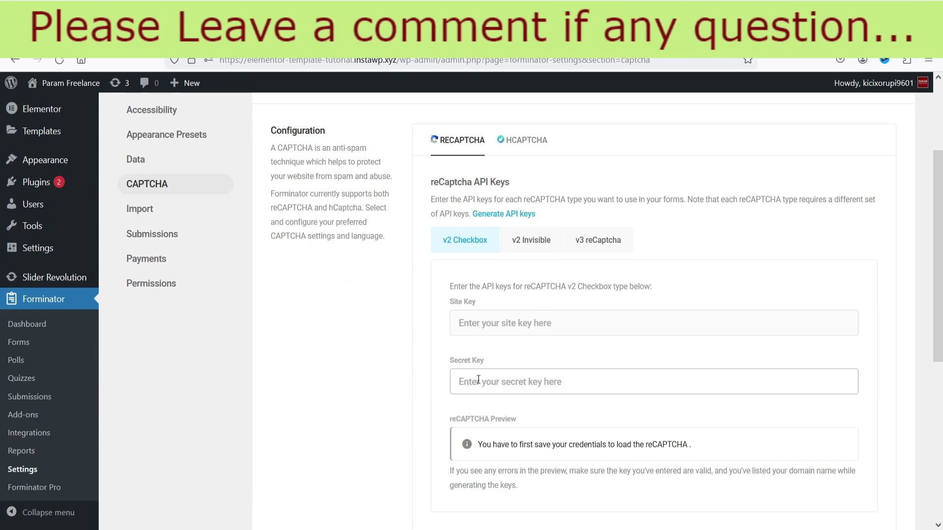
scroll(617, 244, "down", 5)
scroll(438, 267, "up", 5)
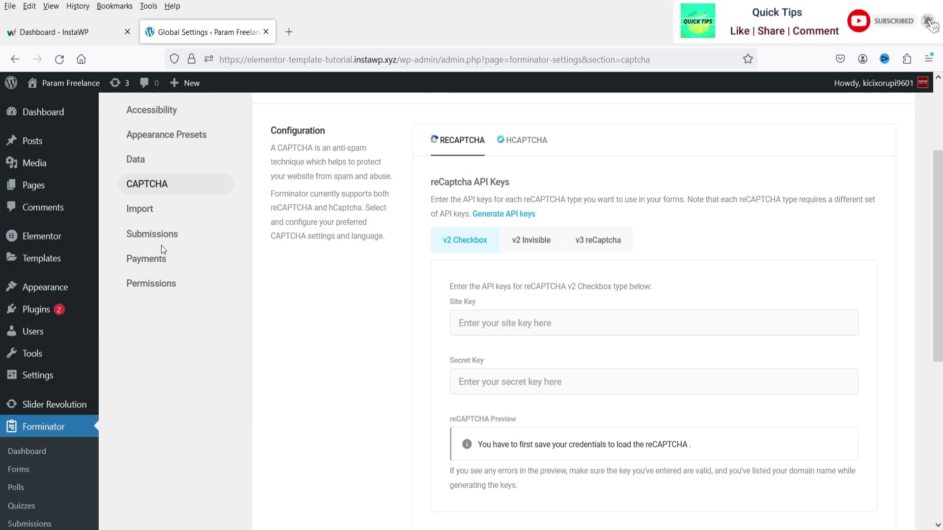
Step: Review the Stripe and PayPal payment settings, then go to the Forms list
left_click(160, 259)
scroll(314, 295, "up", 3)
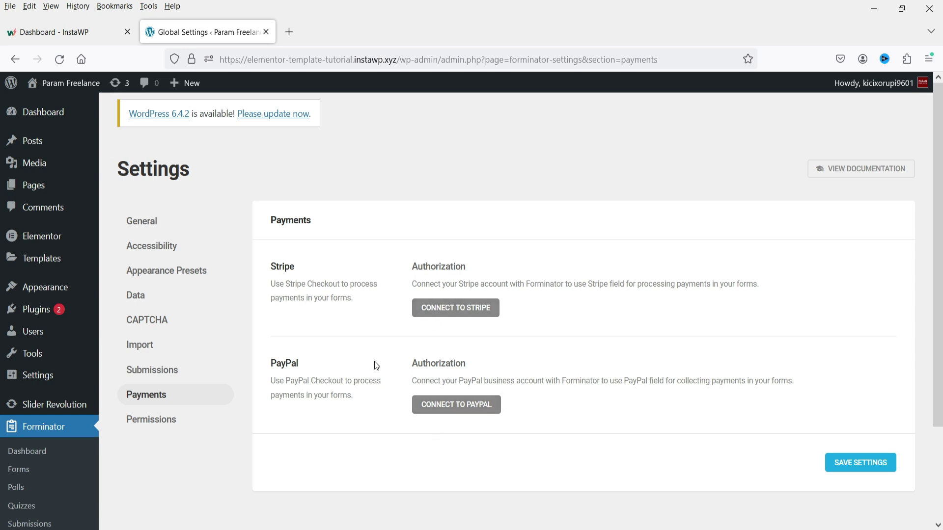
left_click(19, 469)
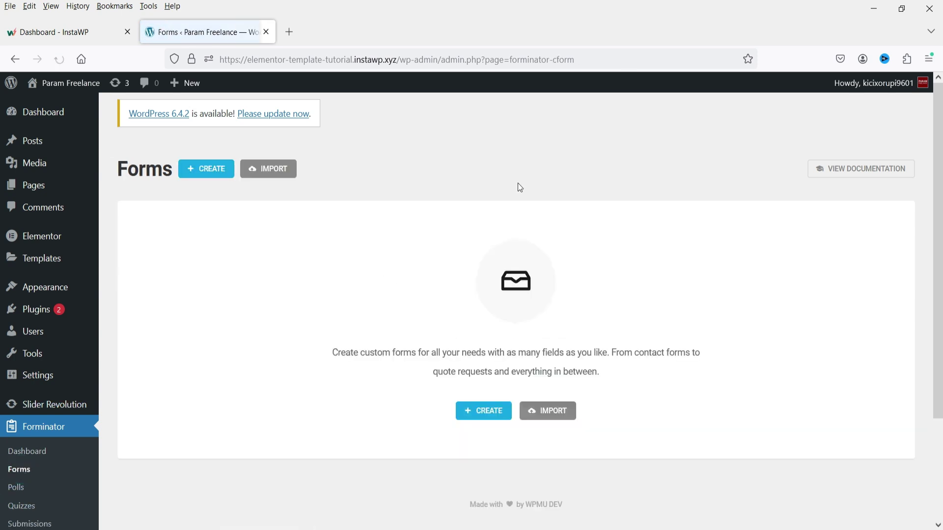
Step: Create a new form from the Blank template named 'Contact Form 1'
left_click(484, 413)
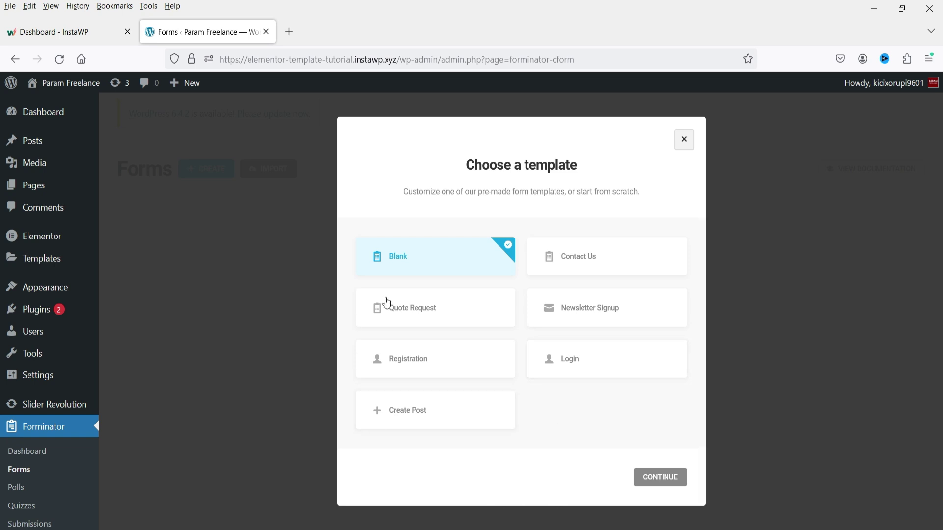
left_click(415, 262)
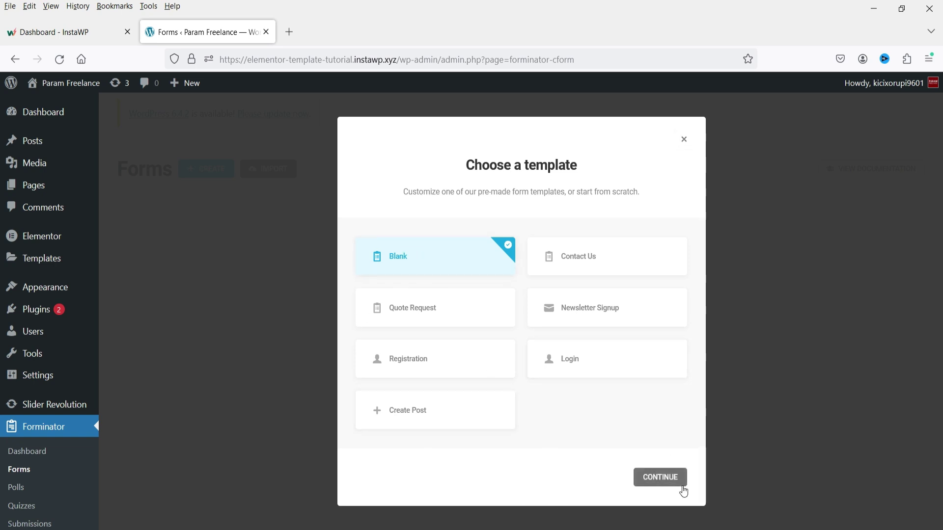
left_click(681, 484)
type("Contact Form 1")
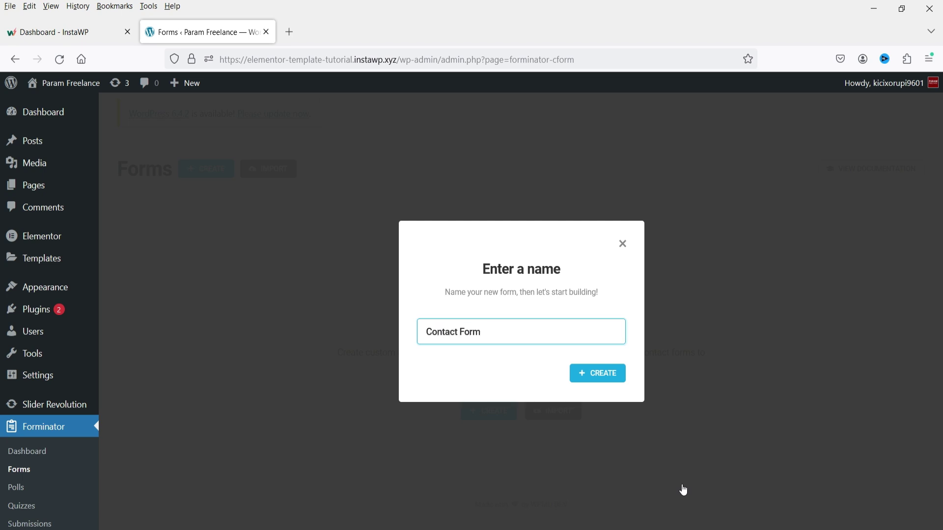
left_click(605, 378)
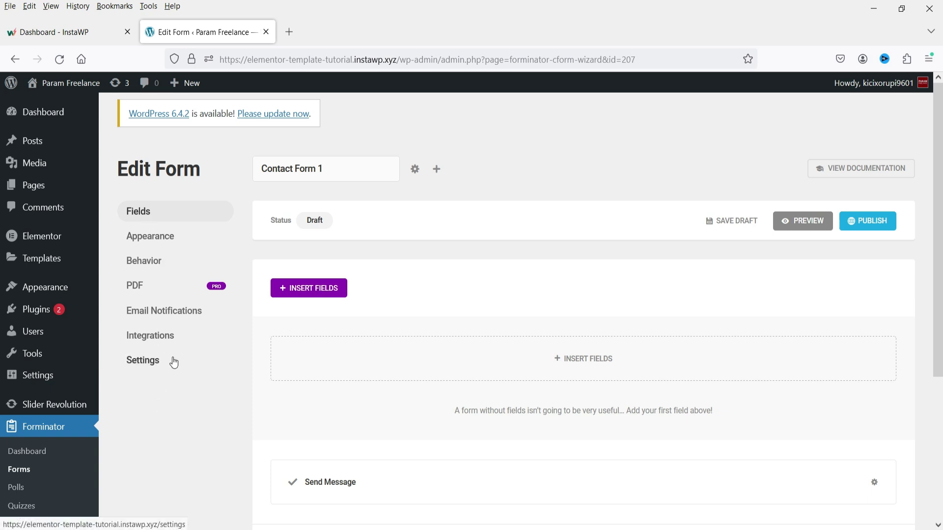
Step: Insert a Name field into Contact Form 1 from the field-type picker
left_click(308, 290)
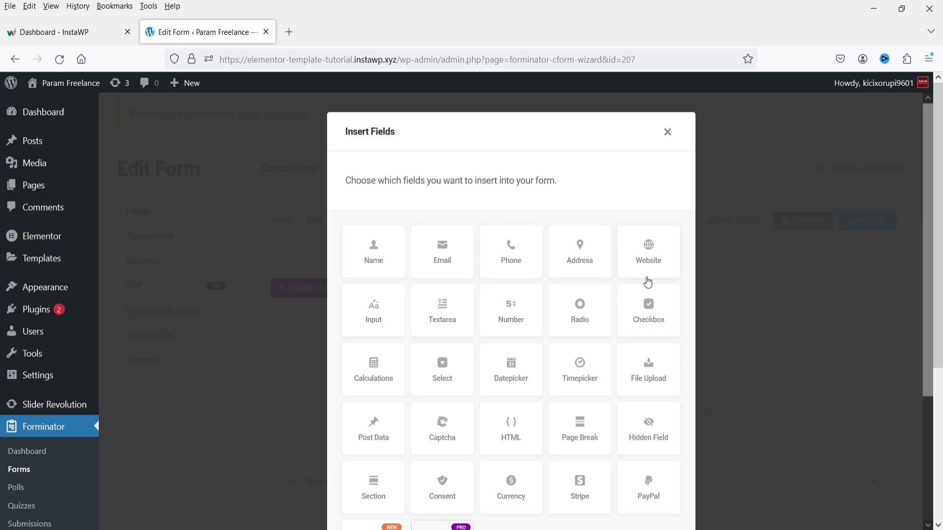
scroll(557, 276, "down", 3)
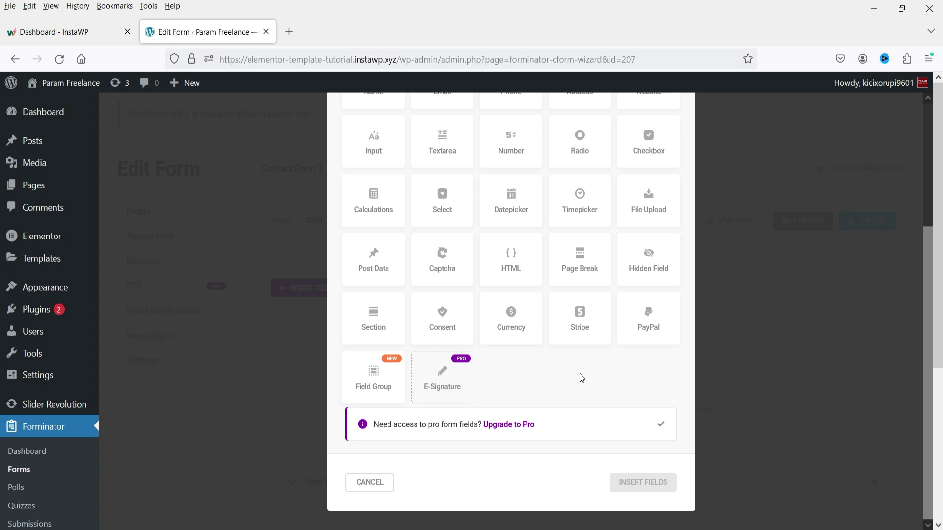
scroll(546, 294, "up", 3)
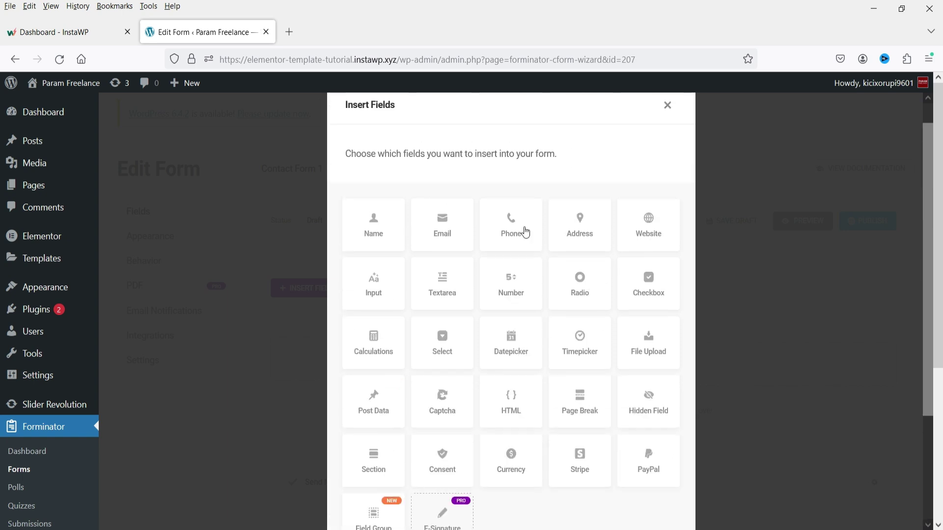
left_click(381, 234)
scroll(527, 335, "down", 3)
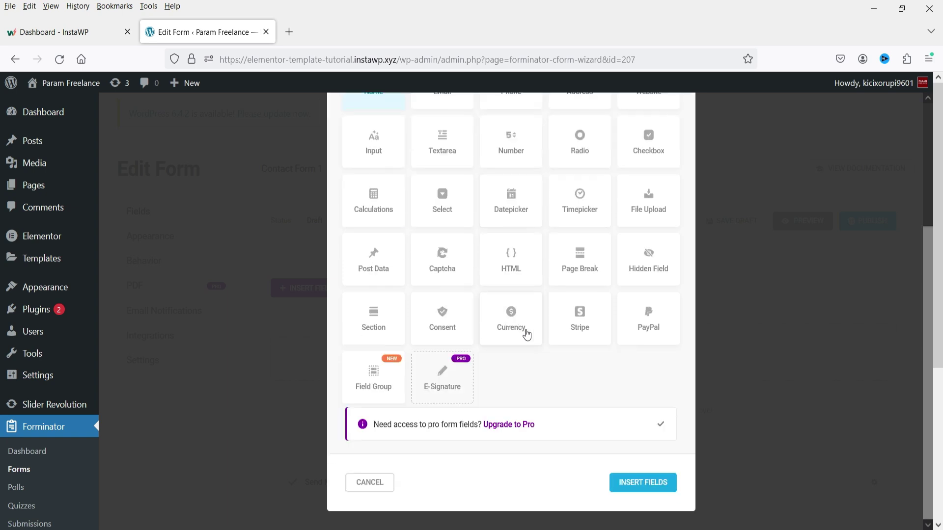
left_click(642, 494)
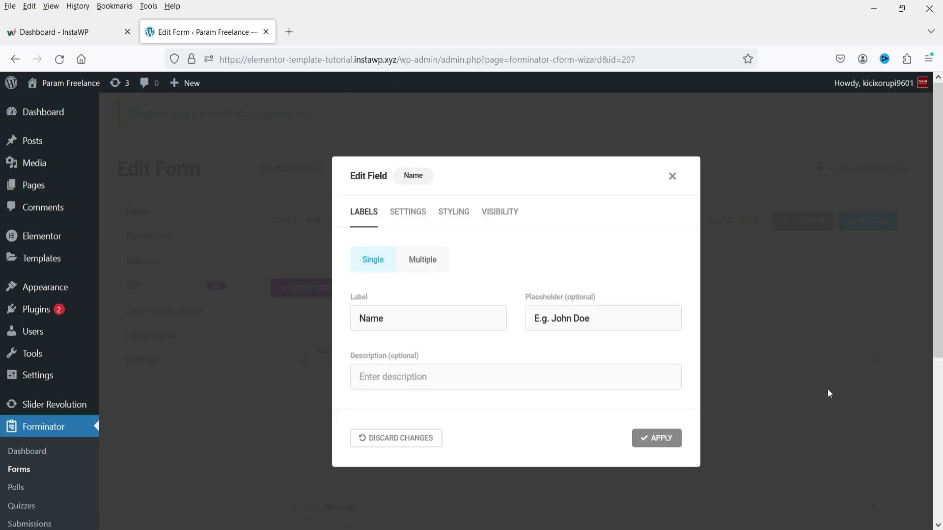
Step: Inspect the Name field's label, description and placeholder entries
left_click(388, 319)
double_click(388, 318)
left_click(403, 386)
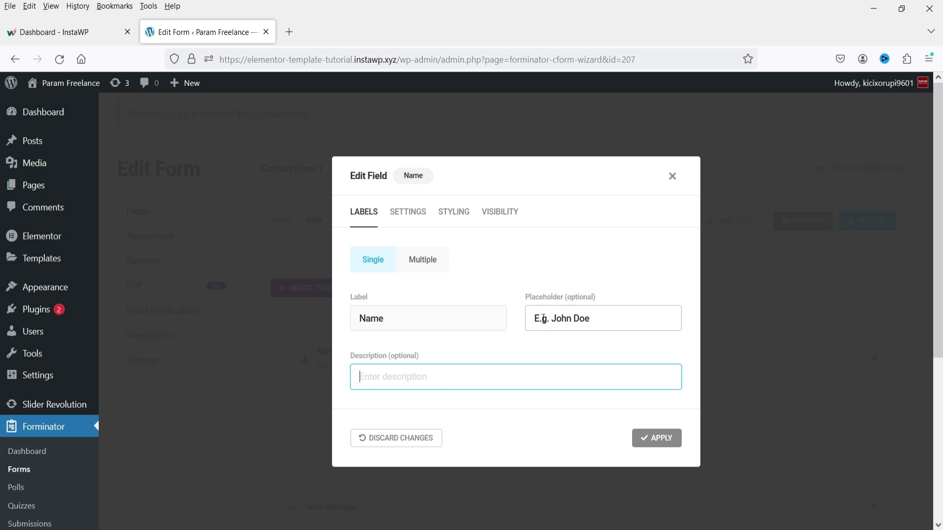
left_click(627, 320)
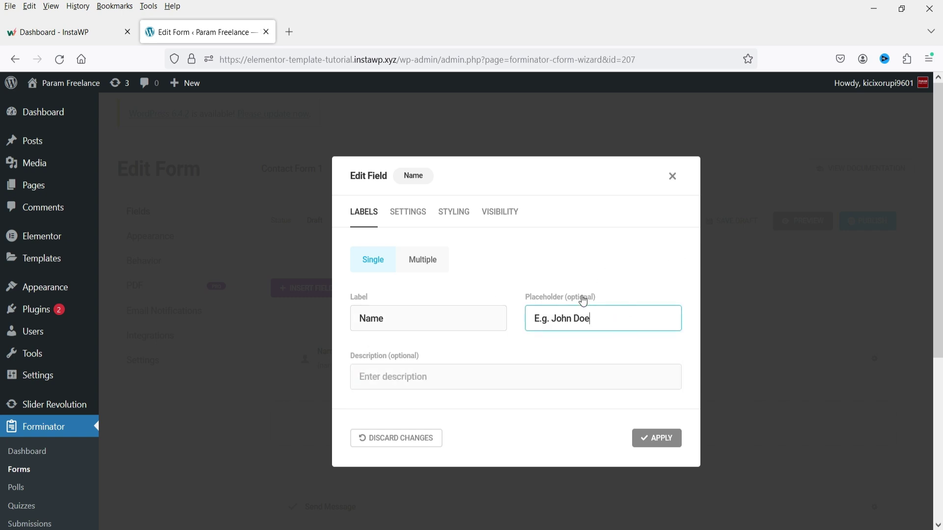
Step: Mark the Name field Required, review Styling and Visibility, and apply the changes
left_click(407, 213)
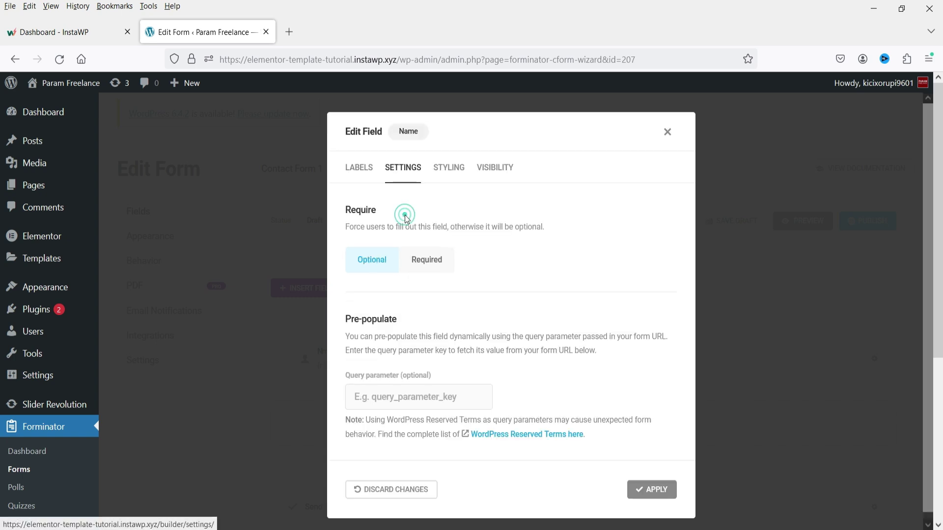
left_click(433, 270)
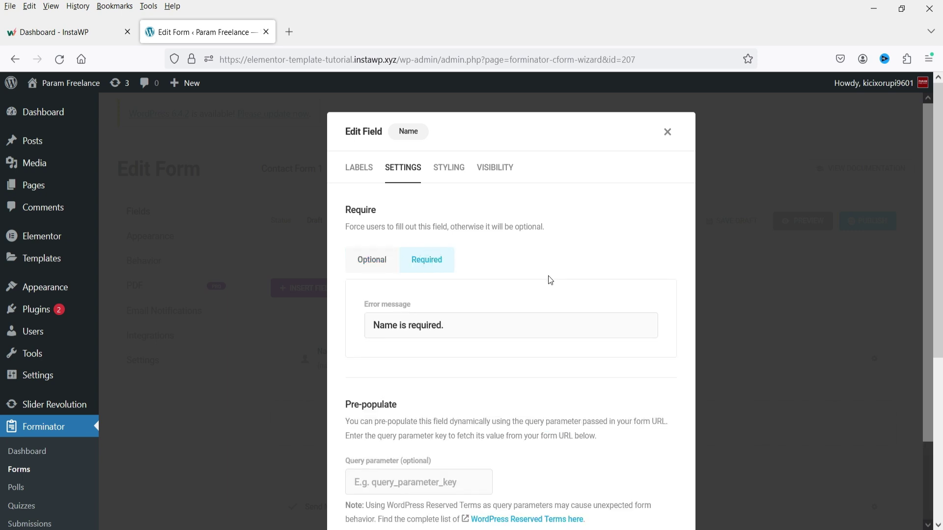
left_click(448, 169)
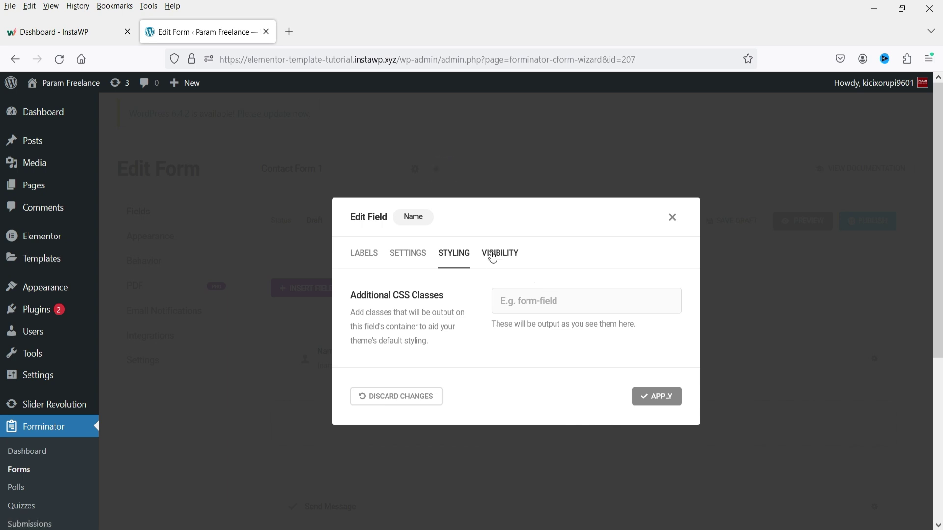
left_click(499, 253)
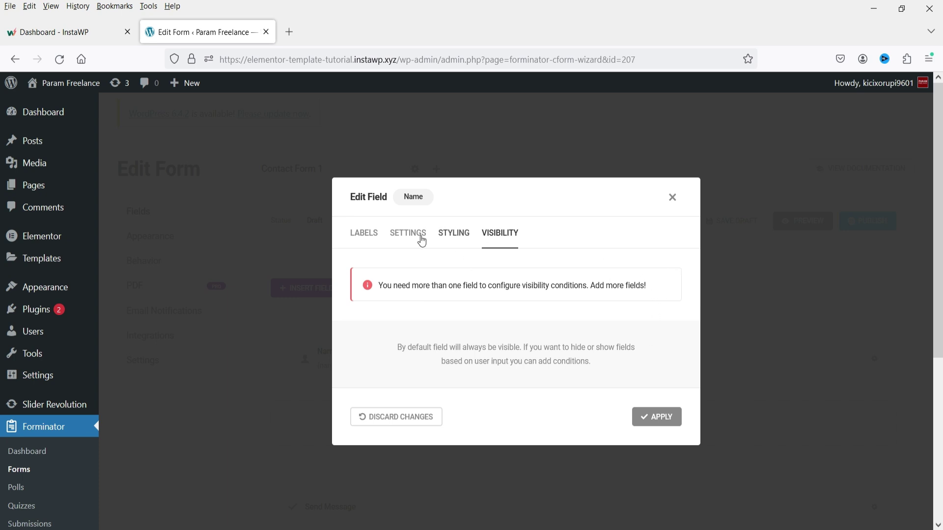
left_click(361, 235)
left_click(659, 440)
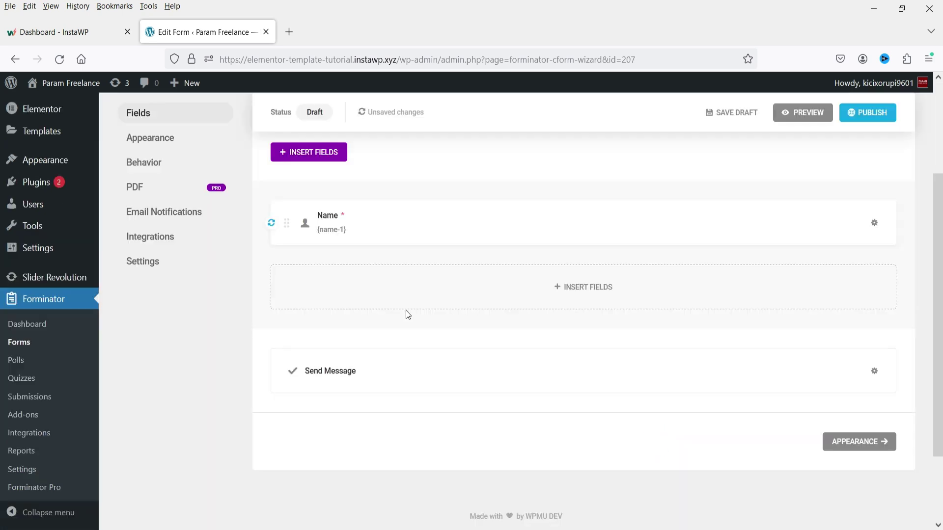
Step: Insert an Email field below the Name field
left_click(559, 299)
left_click(445, 265)
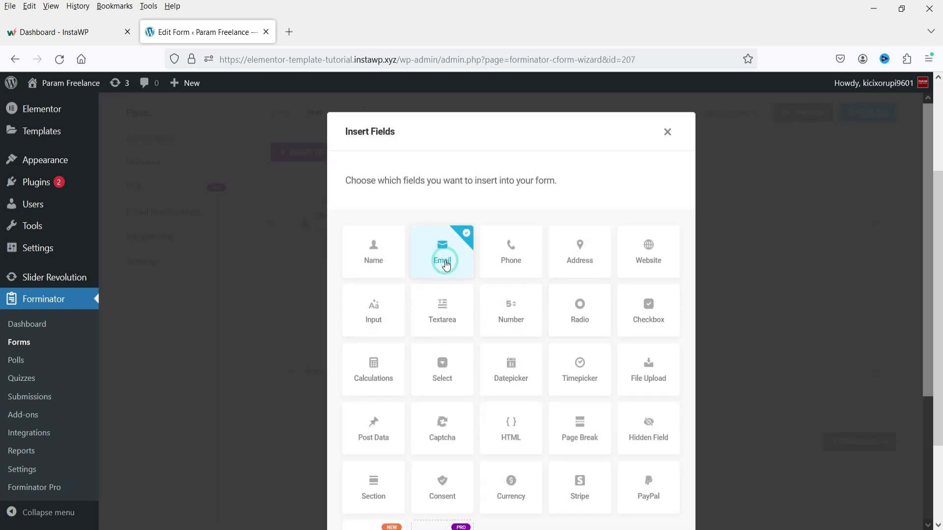
scroll(686, 446, "down", 3)
left_click(666, 486)
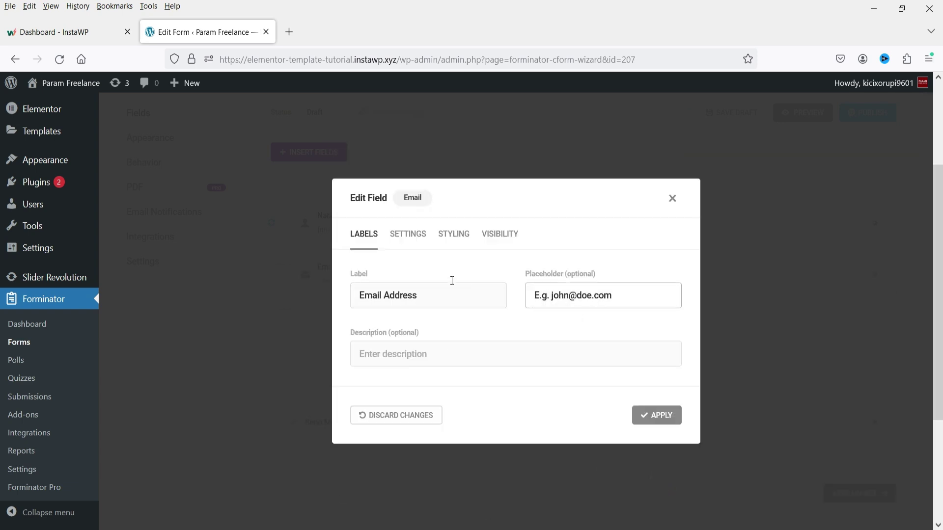
Step: Make the Email field required with field validation turned on, and apply it
left_click(410, 235)
left_click(404, 268)
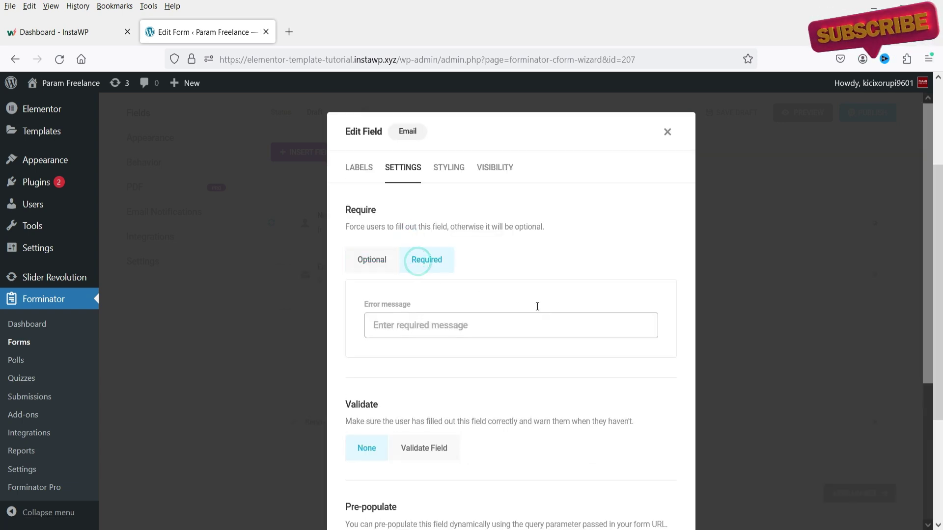
scroll(537, 309, "down", 2)
scroll(471, 339, "down", 3)
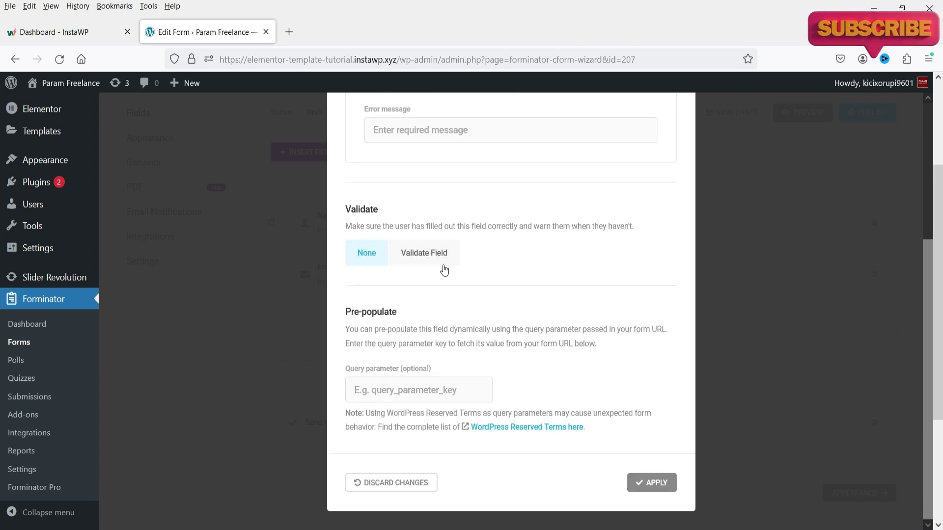
left_click(436, 267)
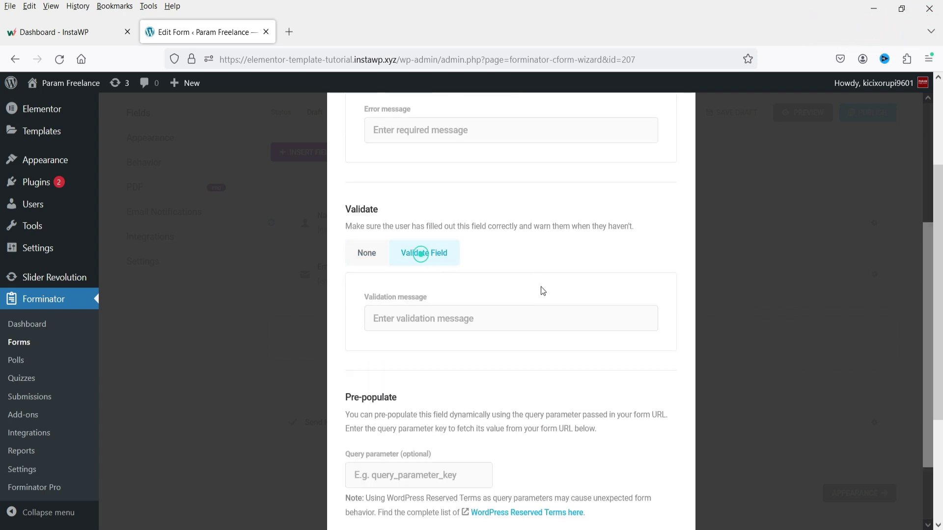
scroll(388, 322, "down", 2)
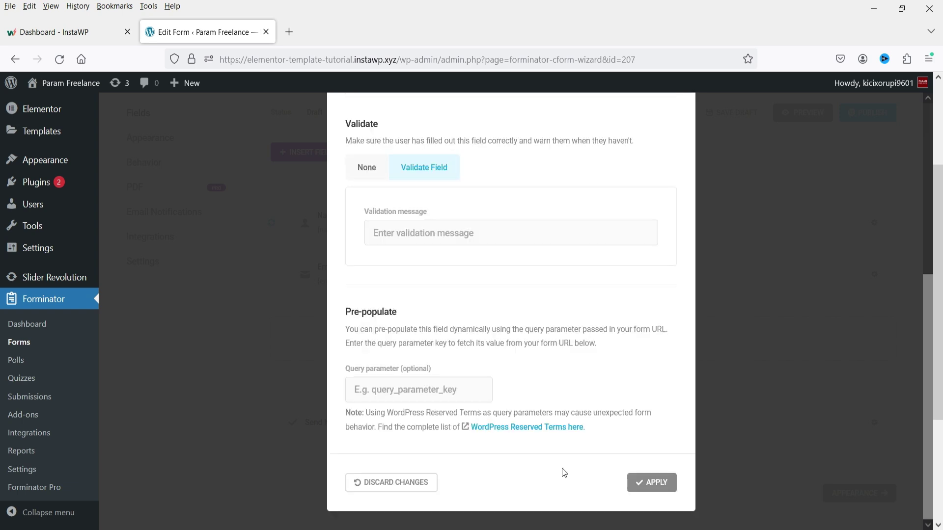
left_click(648, 483)
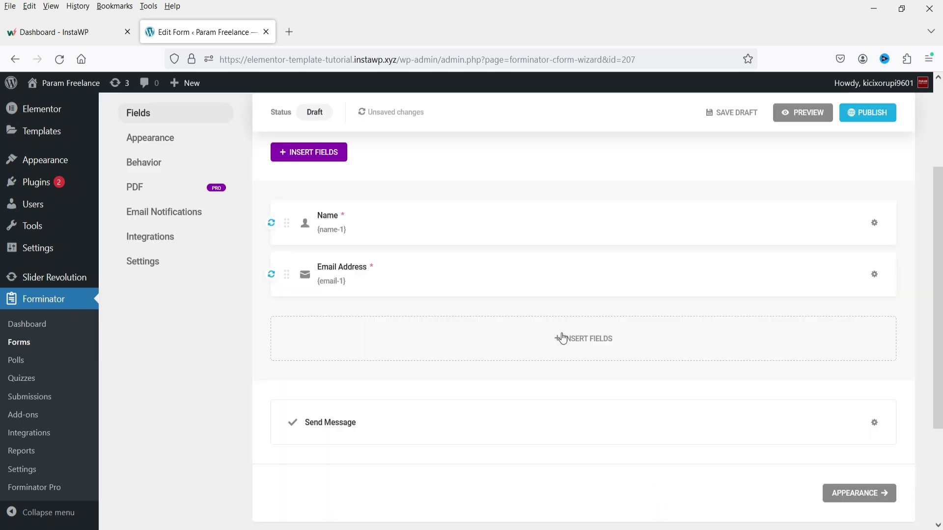
left_click(560, 339)
Step: Insert a Phone field below Email Address
left_click(519, 259)
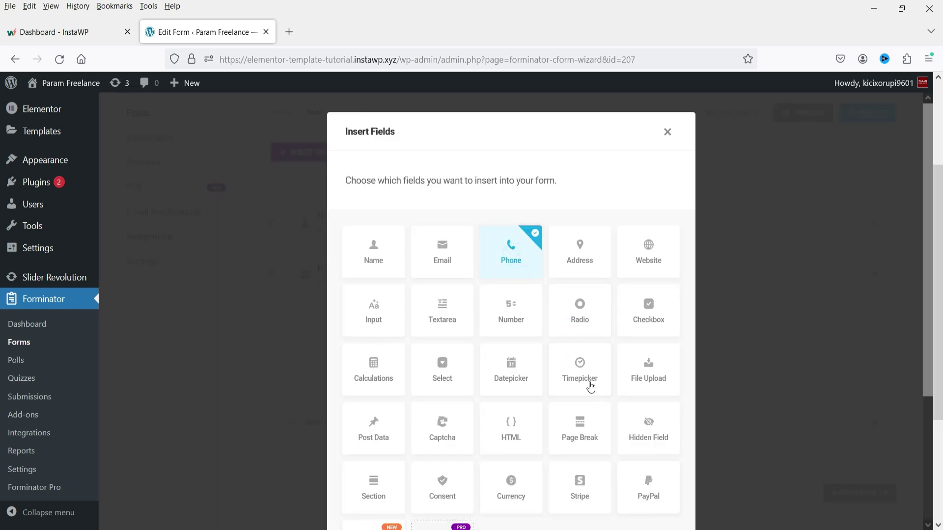
scroll(589, 385, "down", 3)
left_click(642, 485)
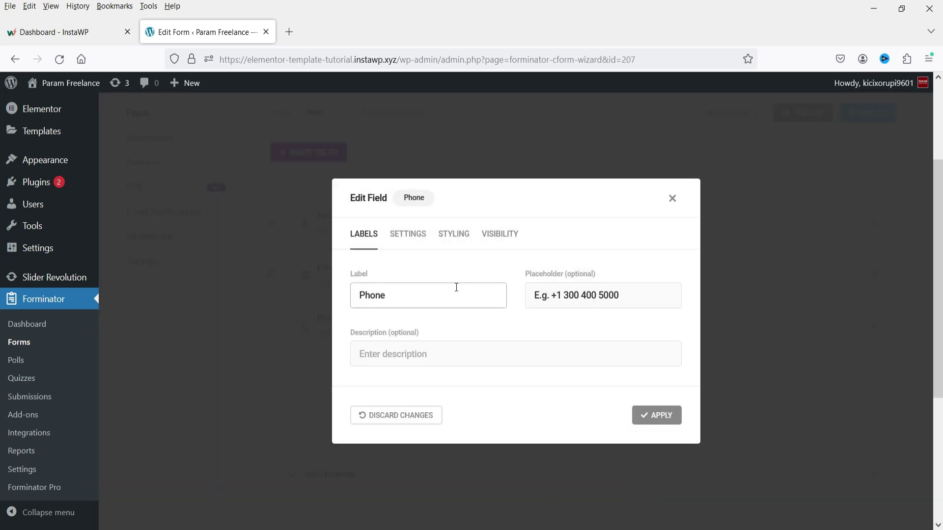
Step: Make the Phone field required with National number validation, and apply it
left_click(409, 235)
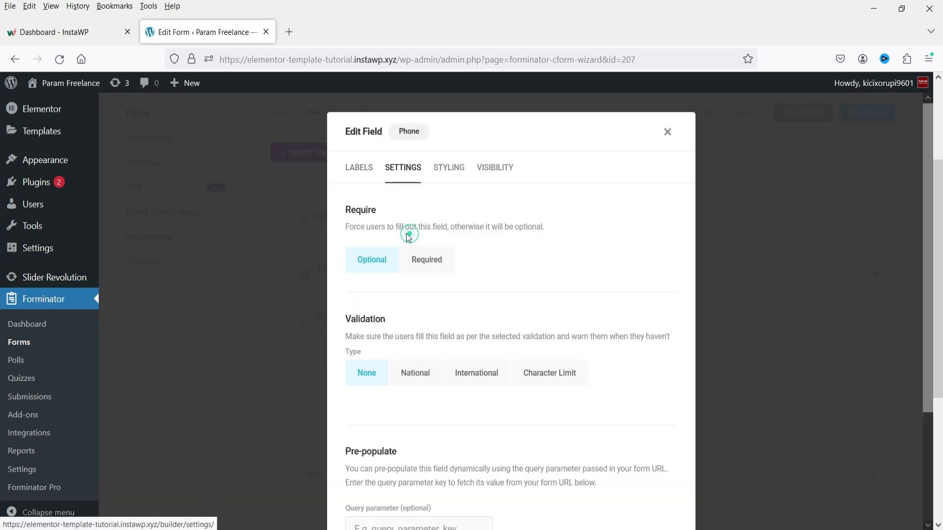
left_click(423, 259)
scroll(532, 291, "down", 5)
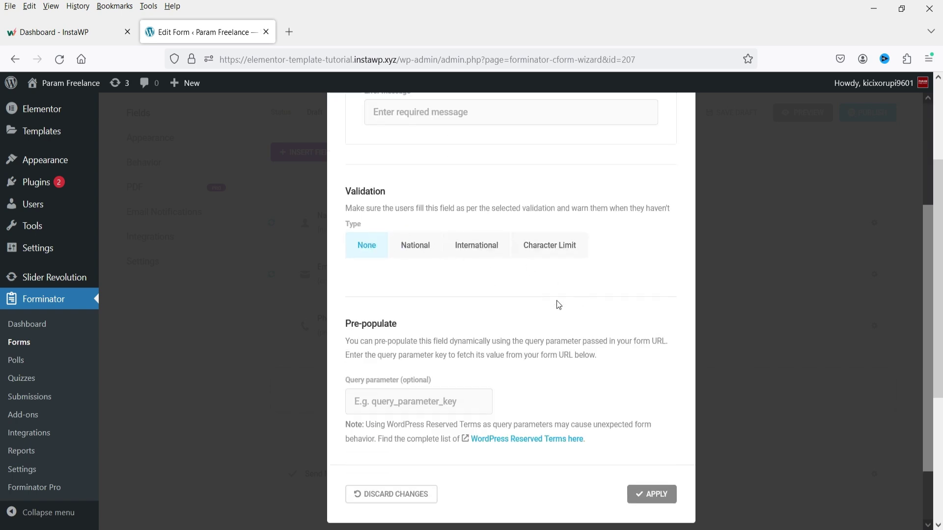
left_click(413, 248)
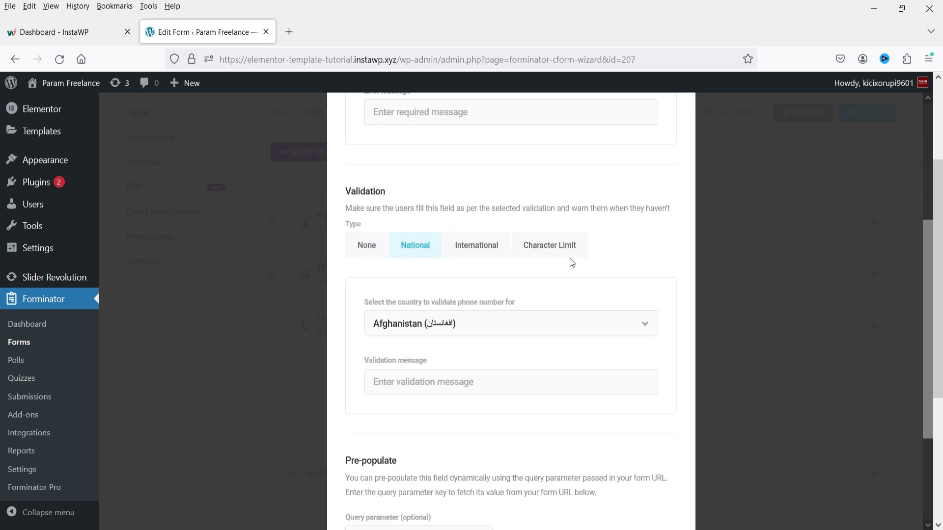
scroll(560, 275, "down", 3)
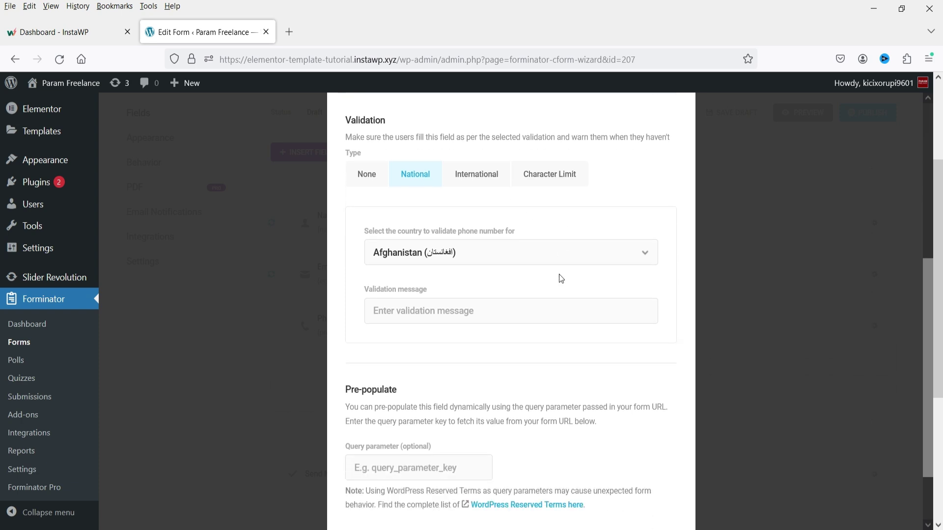
left_click(662, 484)
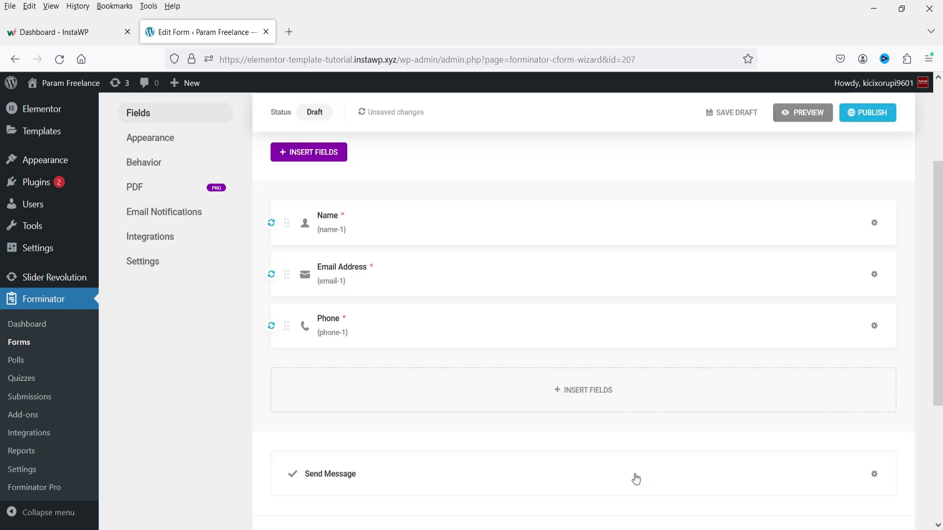
left_click(588, 396)
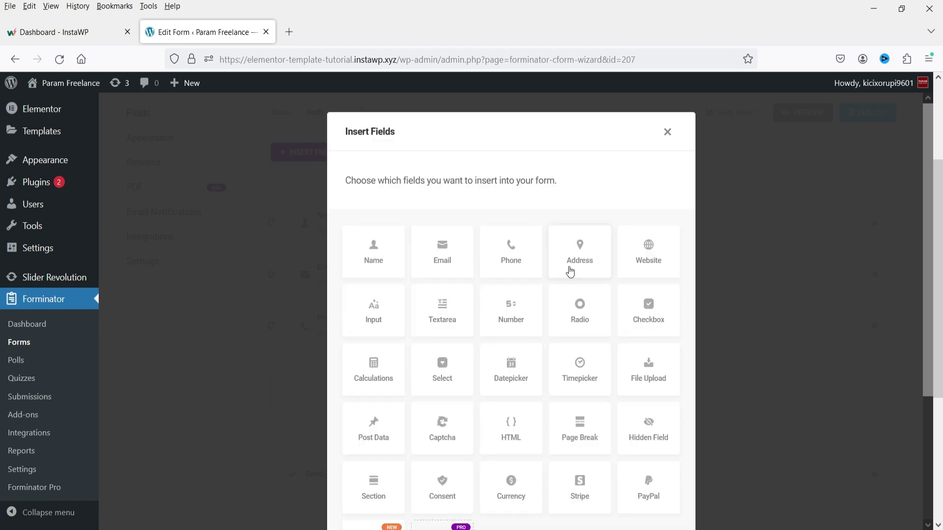
Step: Insert a Checkbox field and label it 'Services Required'
left_click(650, 313)
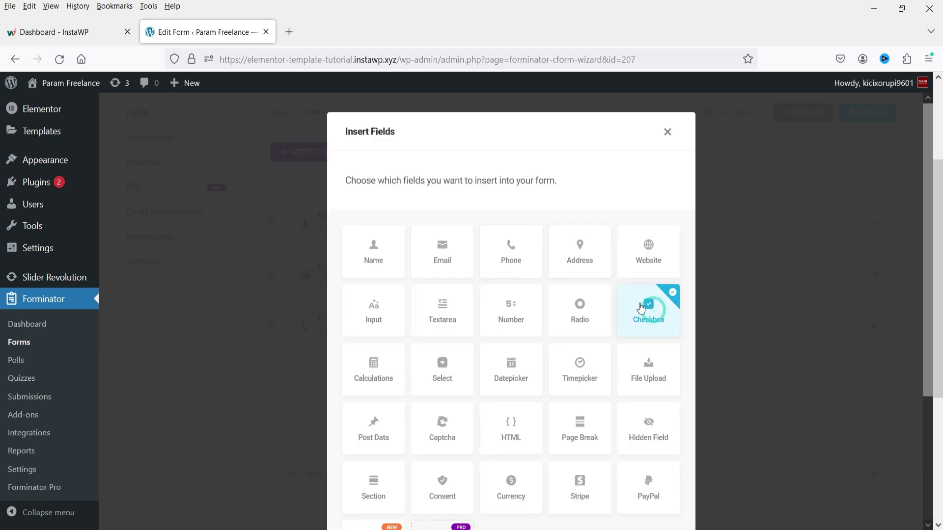
scroll(658, 309, "down", 3)
left_click(649, 511)
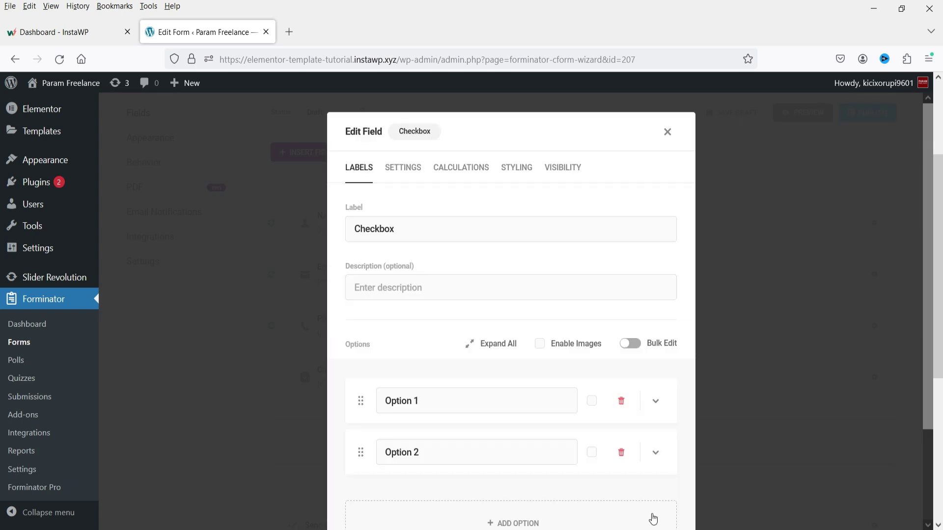
scroll(653, 491, "down", 2)
left_click_drag(437, 159, 346, 156)
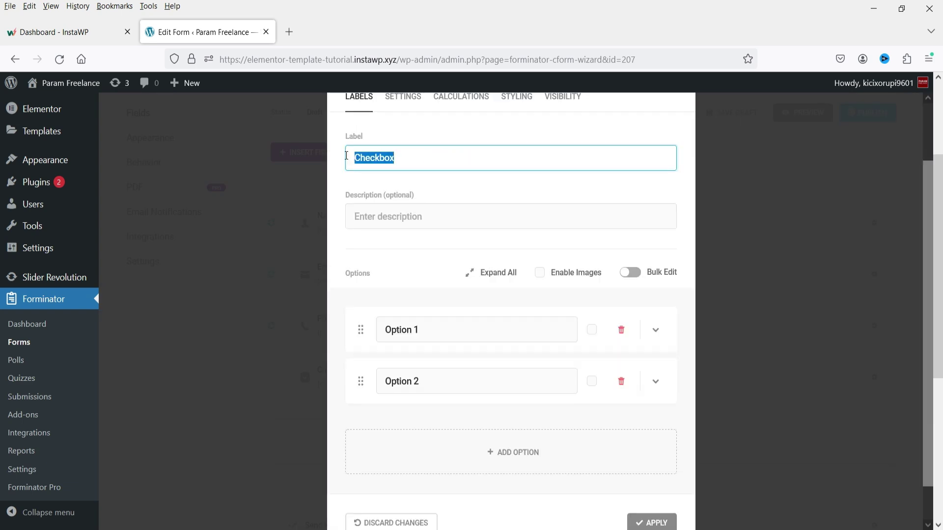
type("Services")
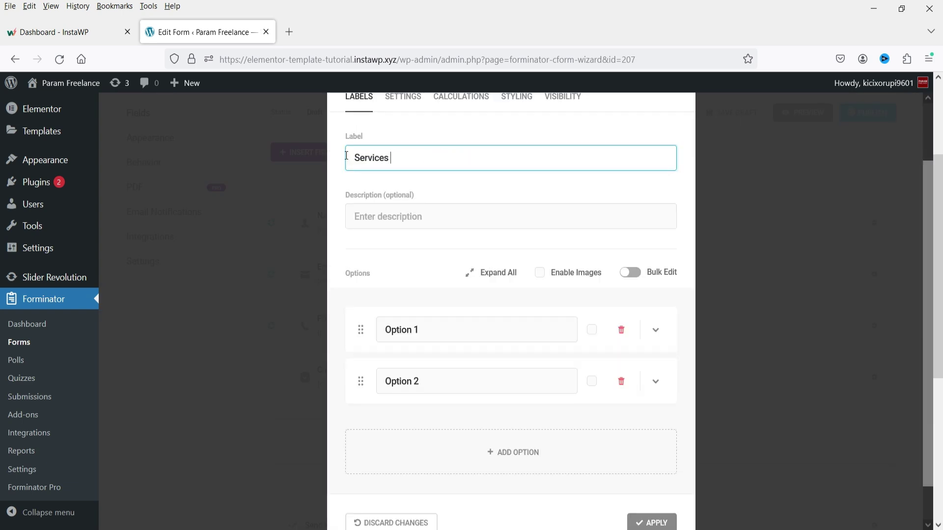
type(" Required")
Step: Set the checkbox options to Website Design, SEO, E-commerce and Digital Marketing
left_click_drag(423, 330, 373, 328)
type("Website")
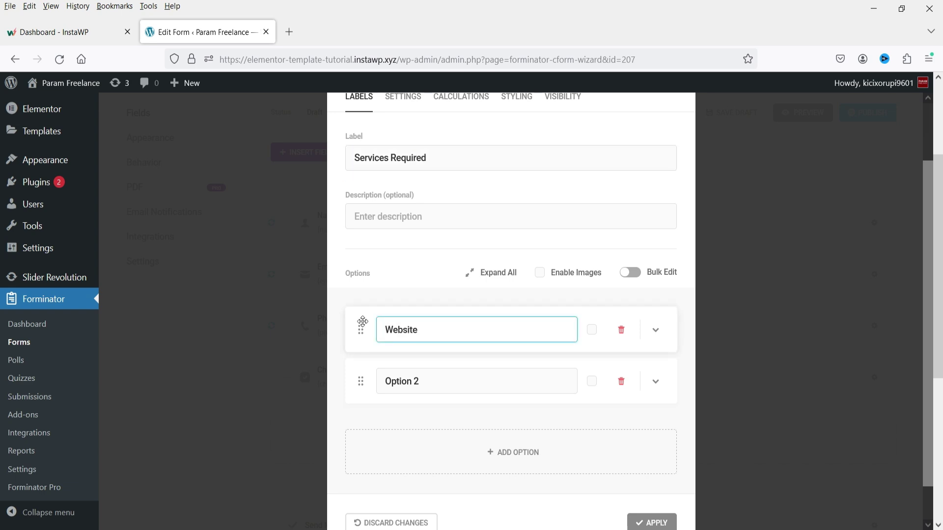
type(" Design")
left_click_drag(418, 381, 362, 380)
type("SEO")
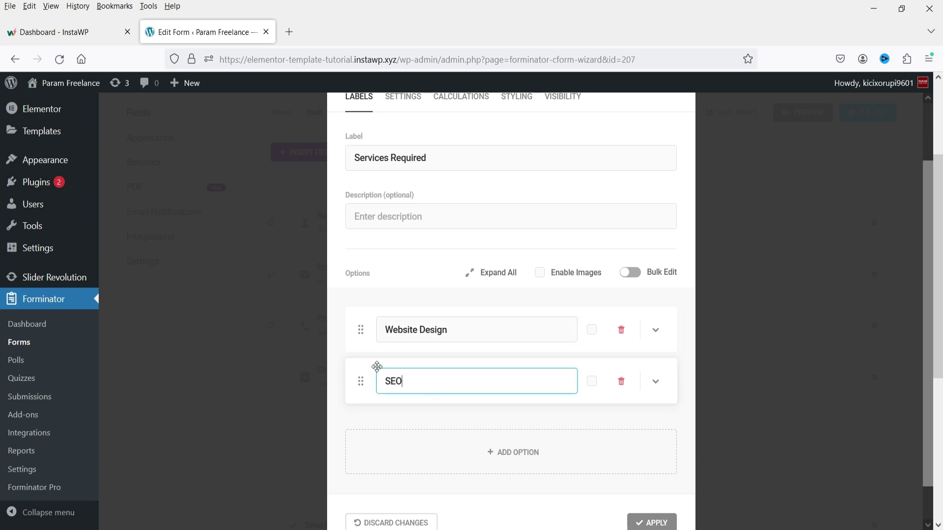
left_click(506, 461)
left_click(436, 488)
type("E-commerce")
scroll(491, 432, "down", 2)
left_click(496, 413)
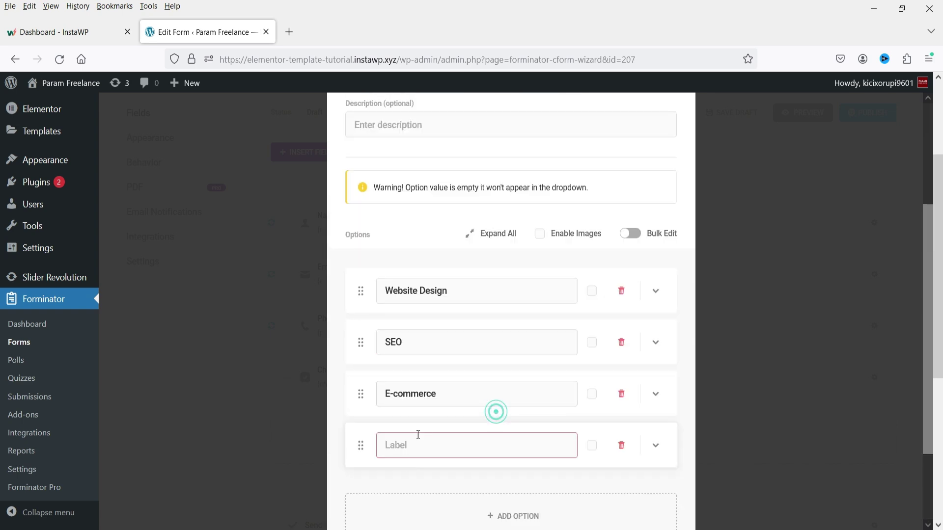
left_click(403, 451)
type("Digital Marketing")
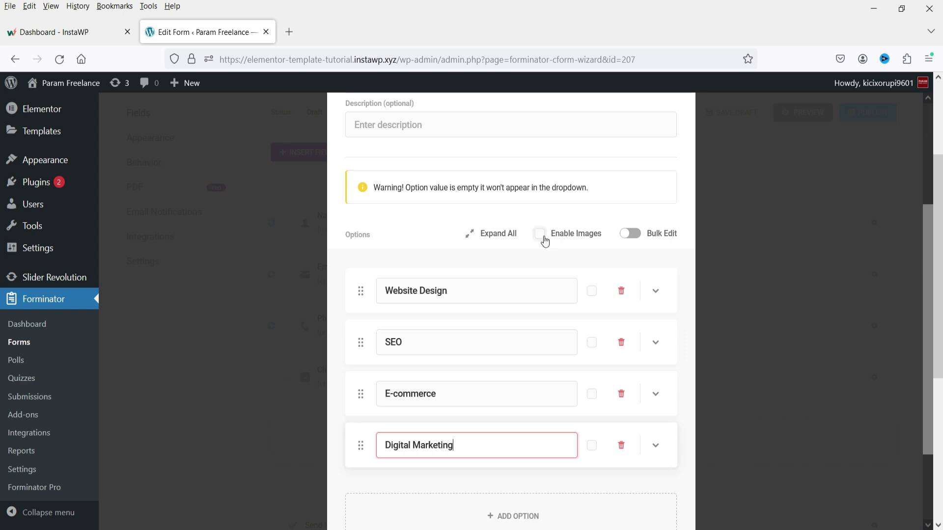
Step: Mark the Services Required field as Required
scroll(491, 246, "up", 5)
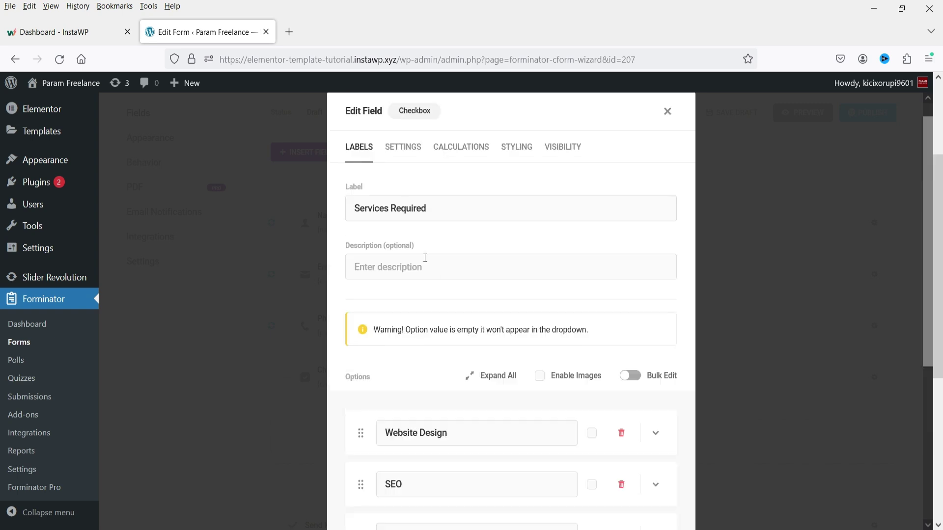
left_click(405, 149)
left_click(421, 245)
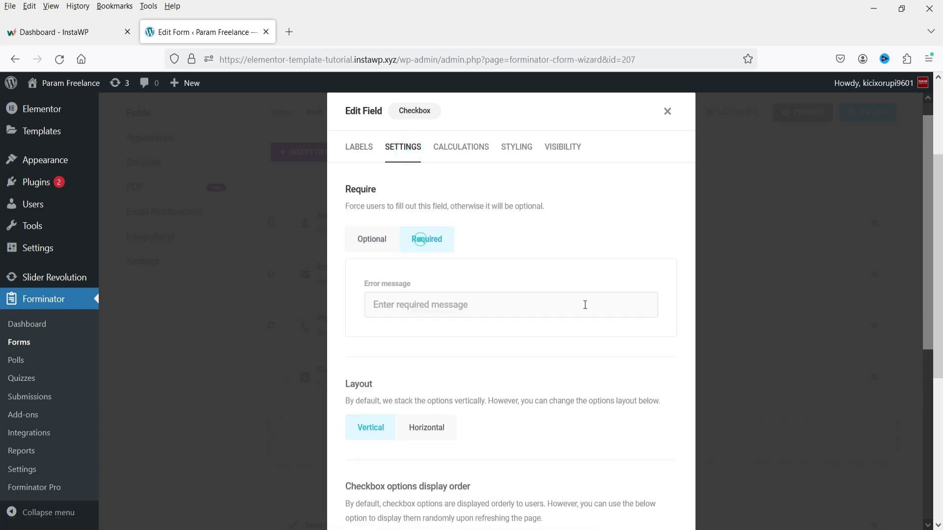
scroll(541, 299, "down", 2)
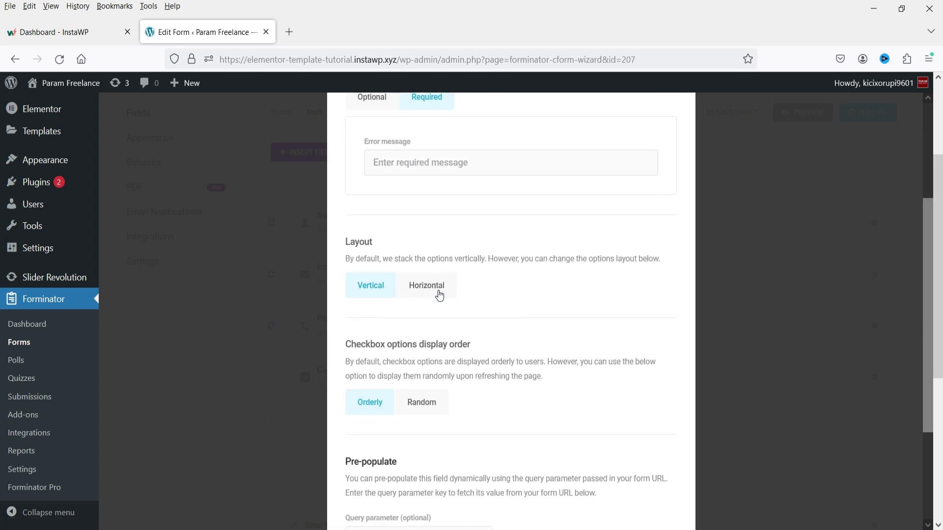
scroll(441, 298, "down", 3)
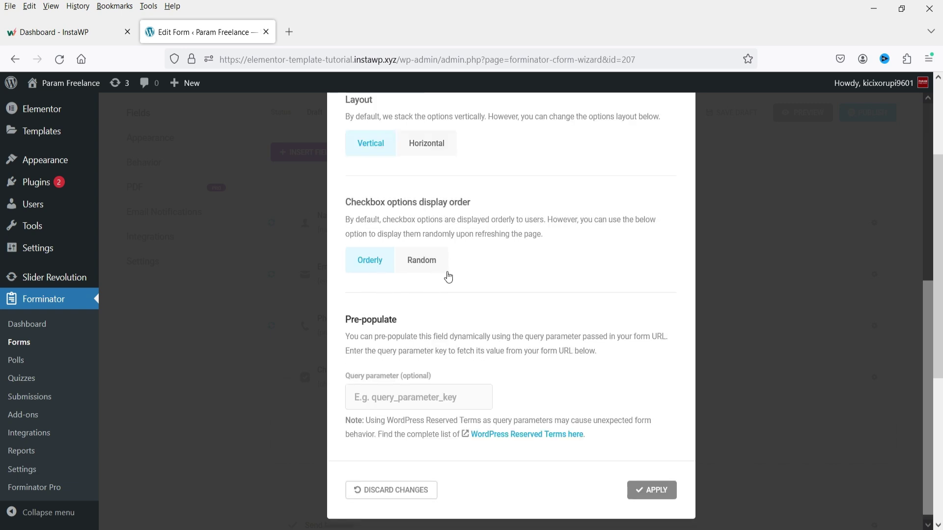
scroll(447, 265, "up", 5)
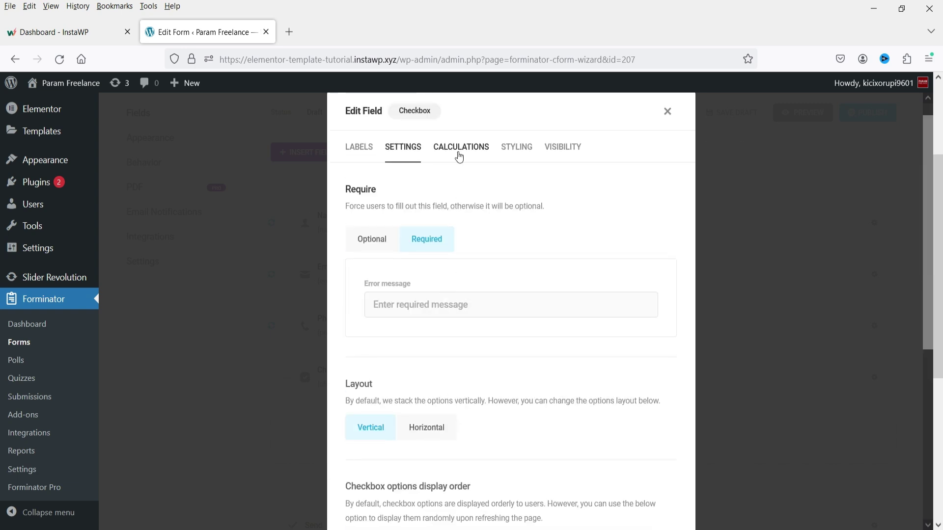
Step: Leave calculations disabled for the field and apply the changes
left_click(459, 152)
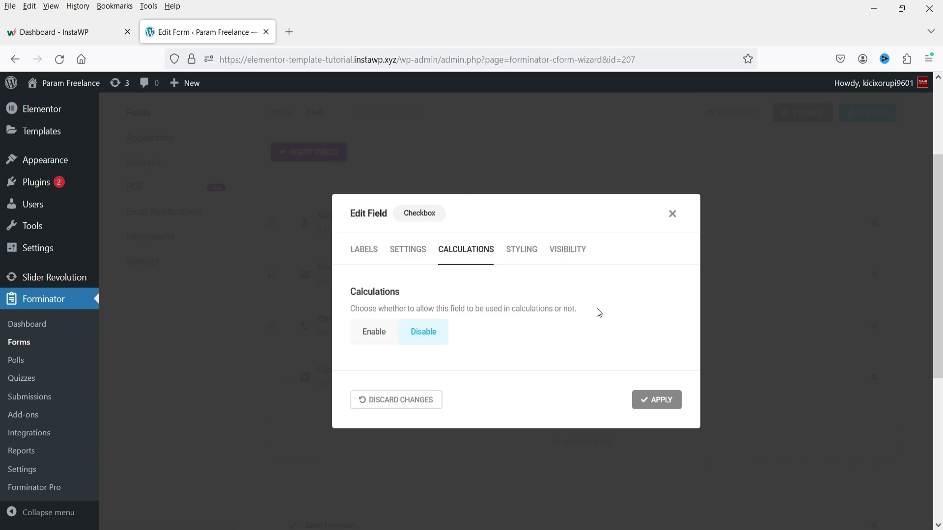
left_click(381, 334)
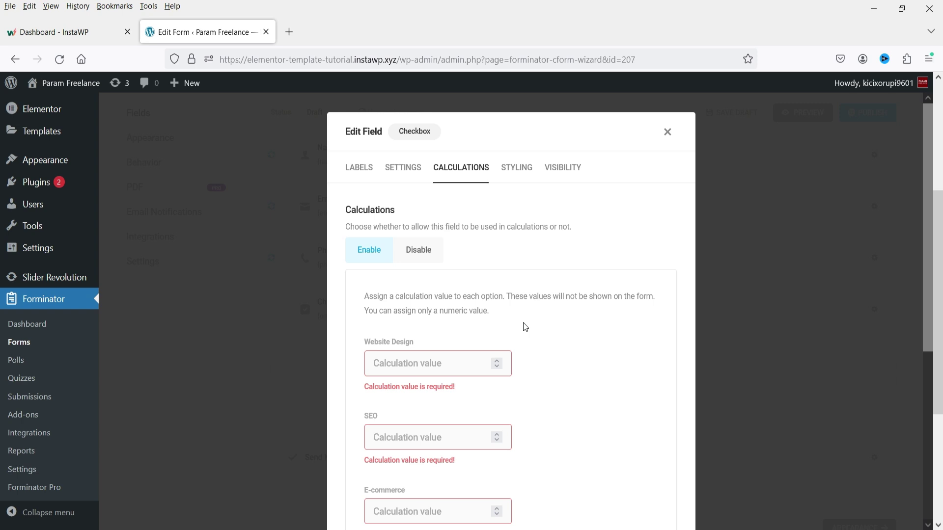
left_click(406, 250)
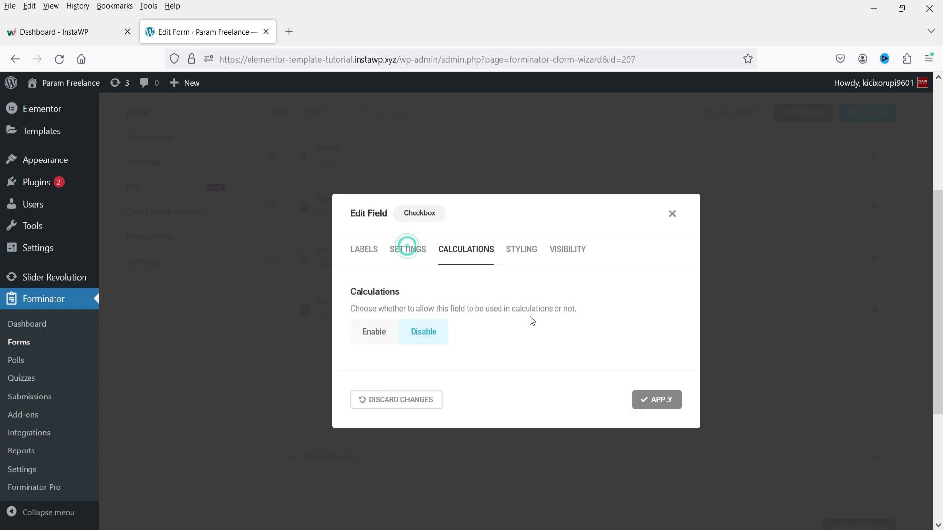
left_click(658, 401)
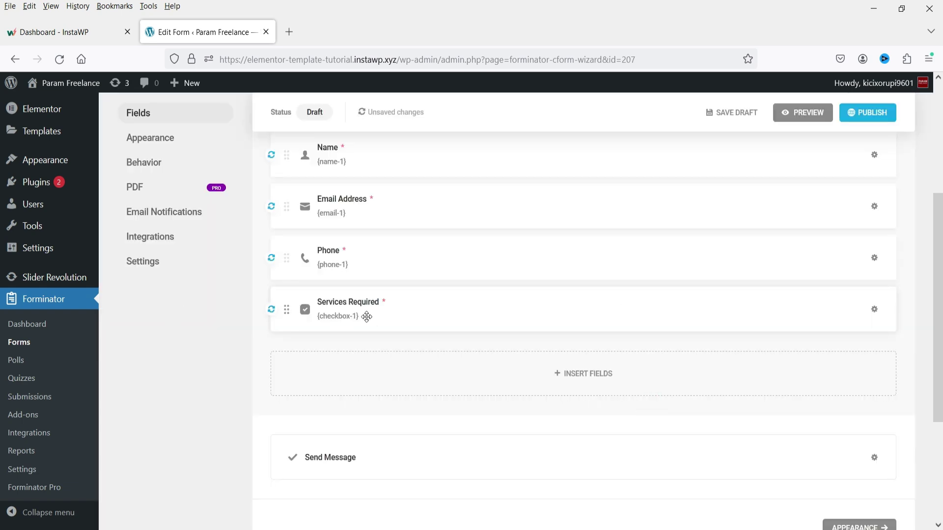
Step: Insert a Textarea field into the form below Services Required
left_click(587, 373)
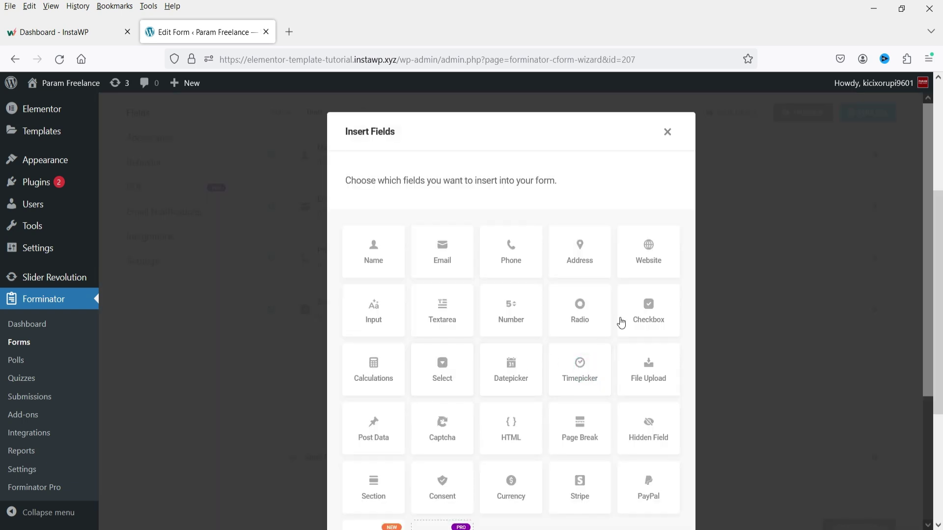
scroll(577, 313, "down", 3)
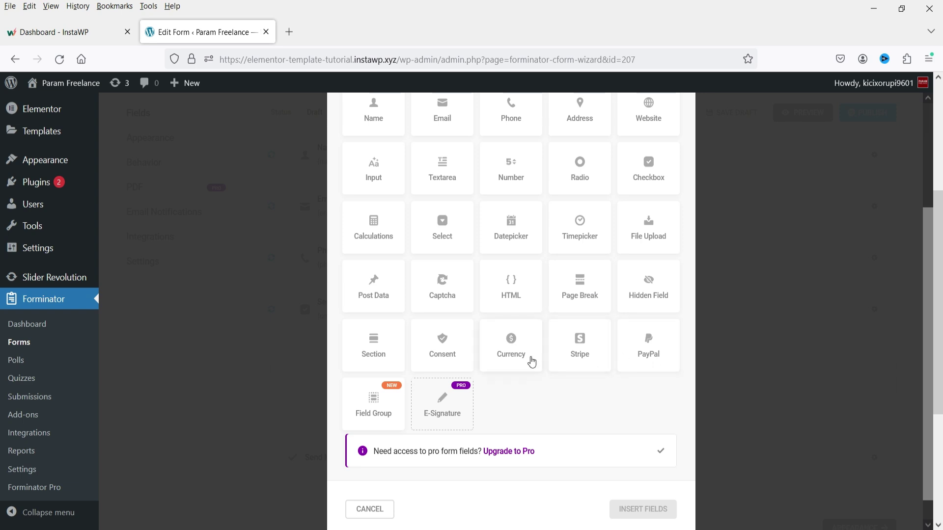
scroll(379, 346, "up", 2)
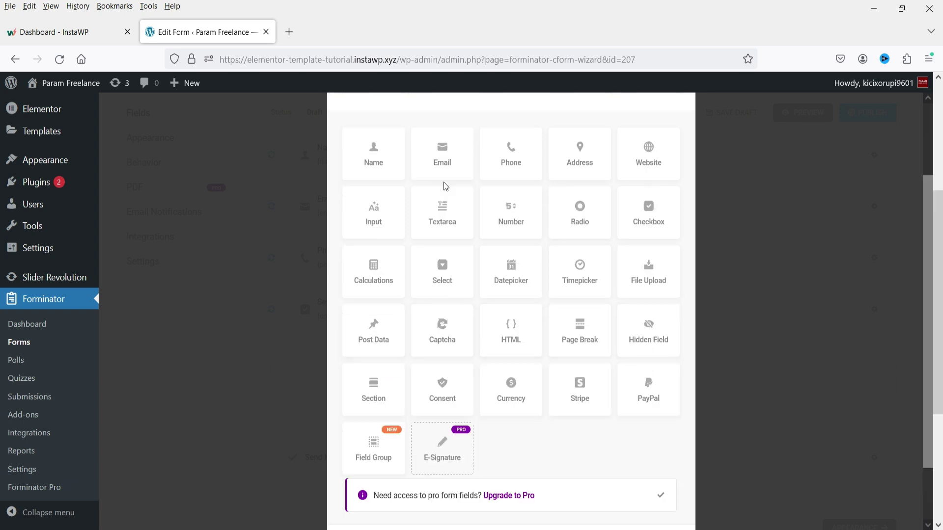
left_click(424, 215)
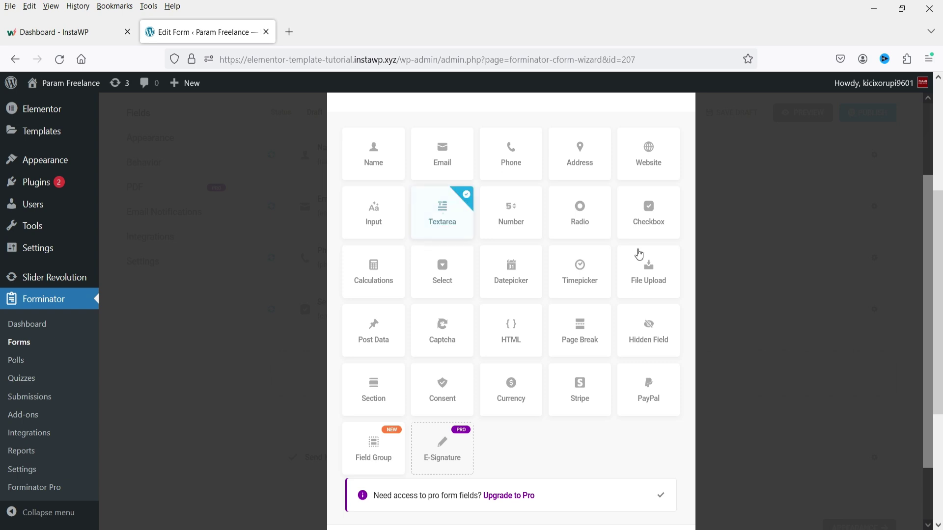
scroll(718, 285, "down", 2)
left_click(642, 483)
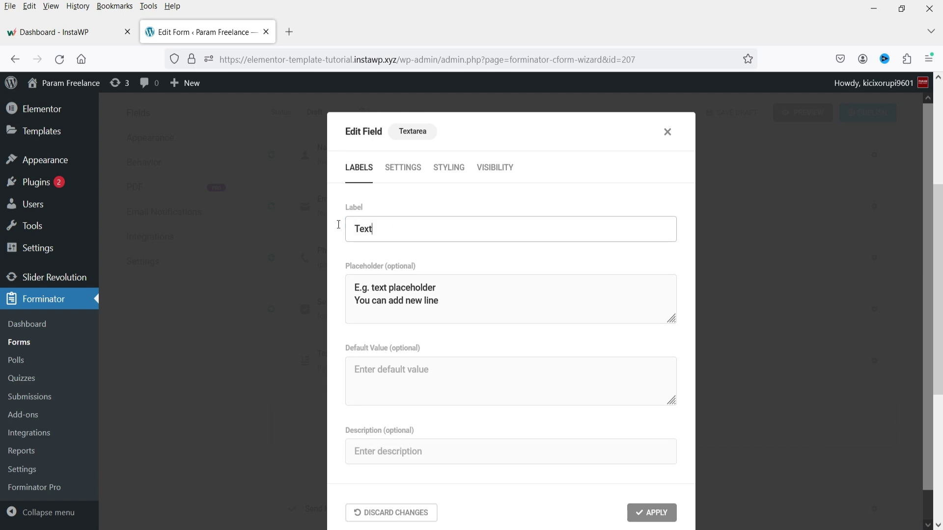
Step: Label the textarea Comments with placeholder 'E.g. Leave your comments' and apply
double_click(396, 222)
type("Comments")
left_click(475, 297)
key("ctrl+shift+End")
type("Leave your comments")
scroll(497, 305, "down", 1)
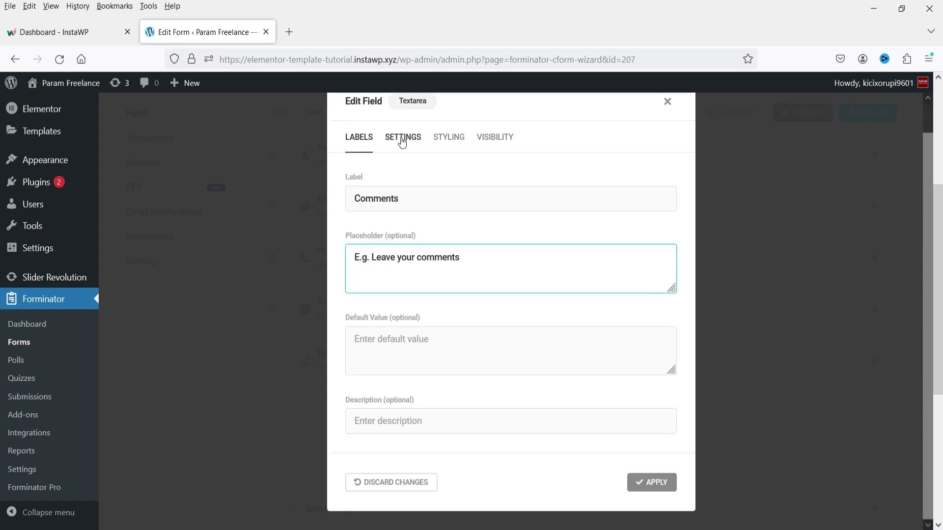
left_click(401, 138)
left_click(357, 139)
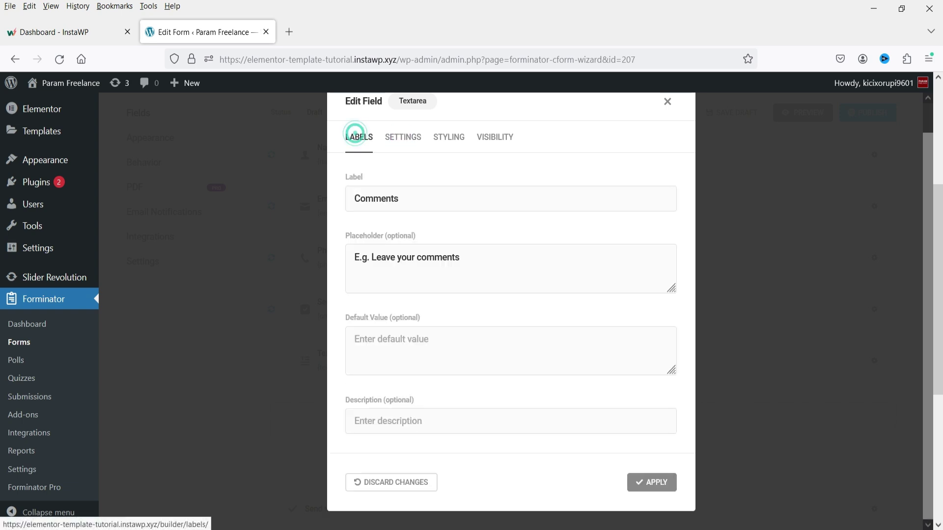
left_click(649, 482)
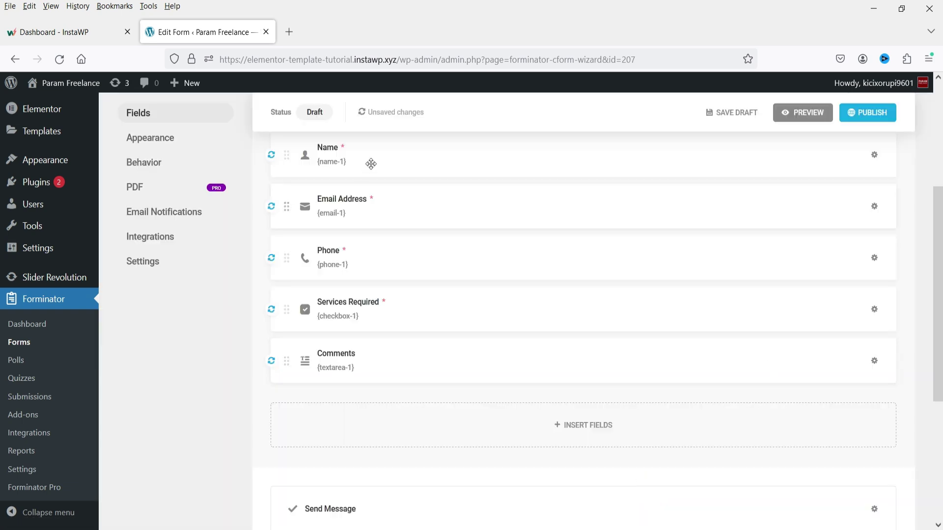
scroll(417, 239, "down", 4)
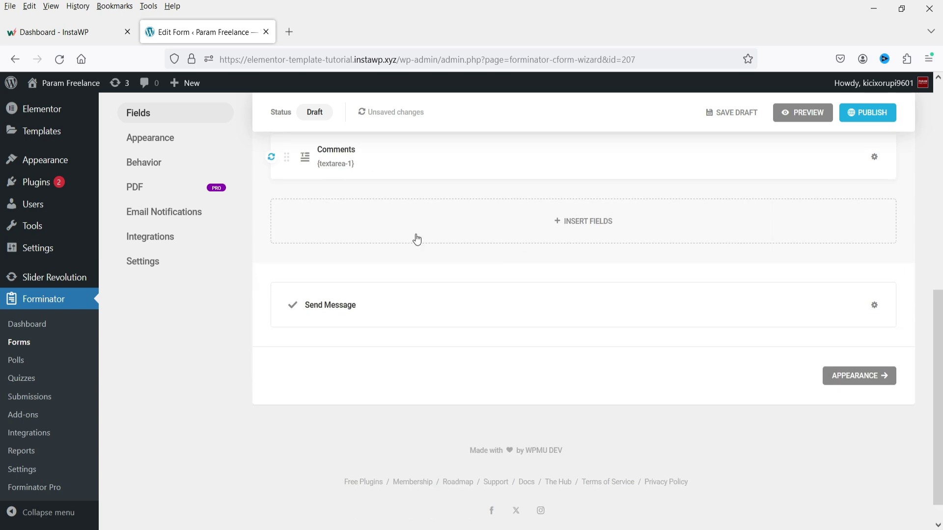
Step: Set the Send Message button's text to Submit and apply the button settings
left_click(392, 315)
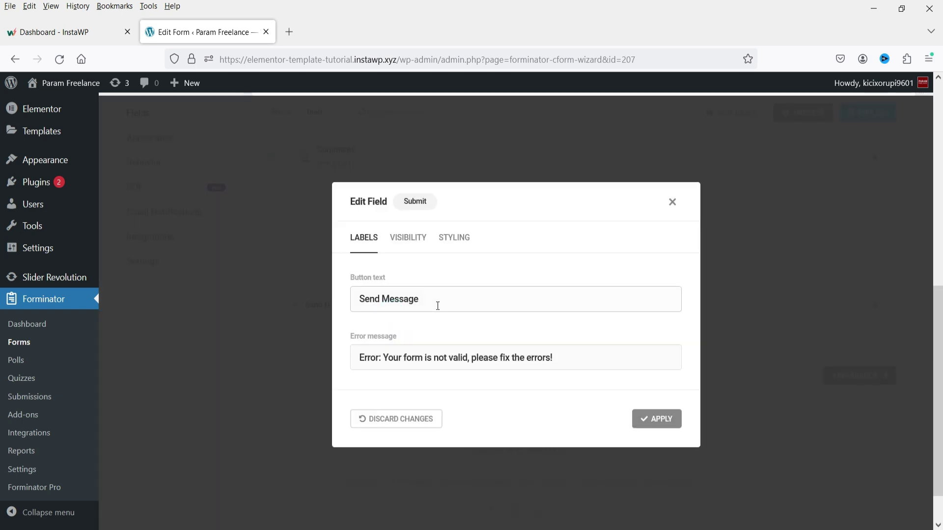
triple_click(437, 302)
type("Submi")
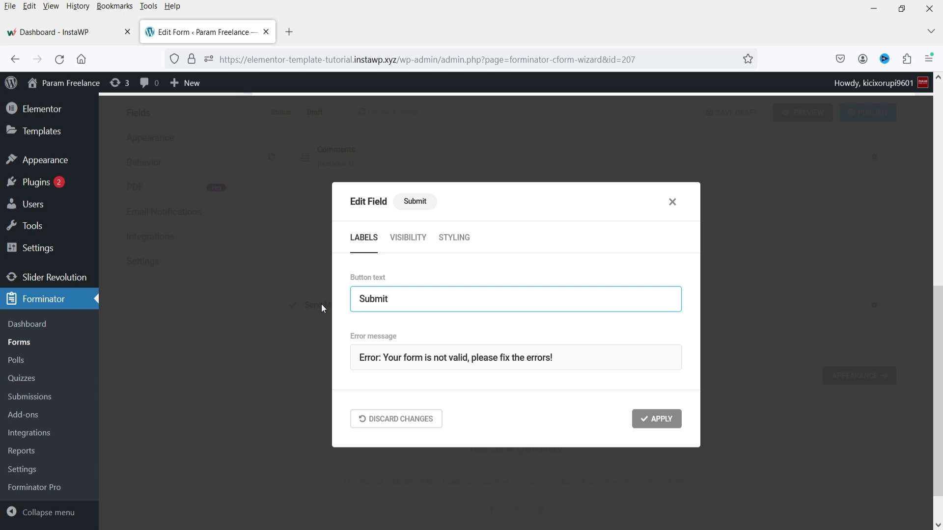
type("t")
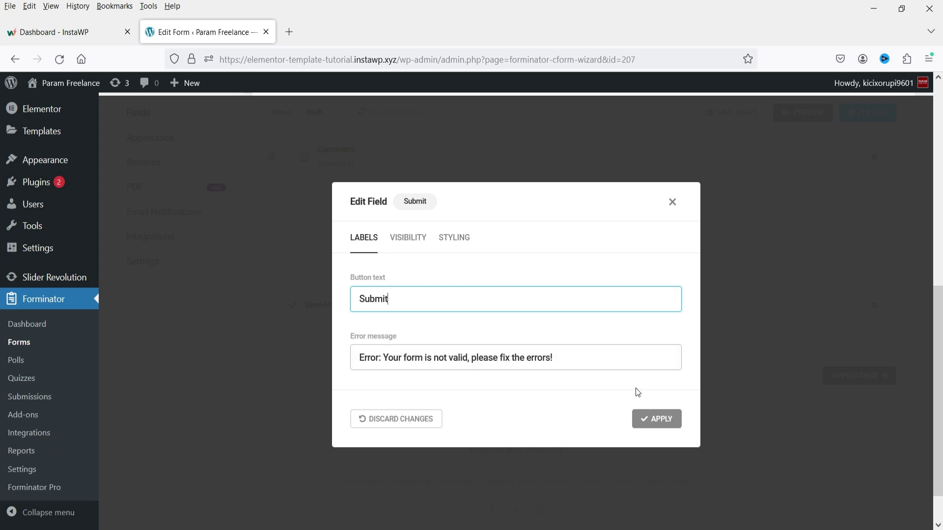
left_click(408, 237)
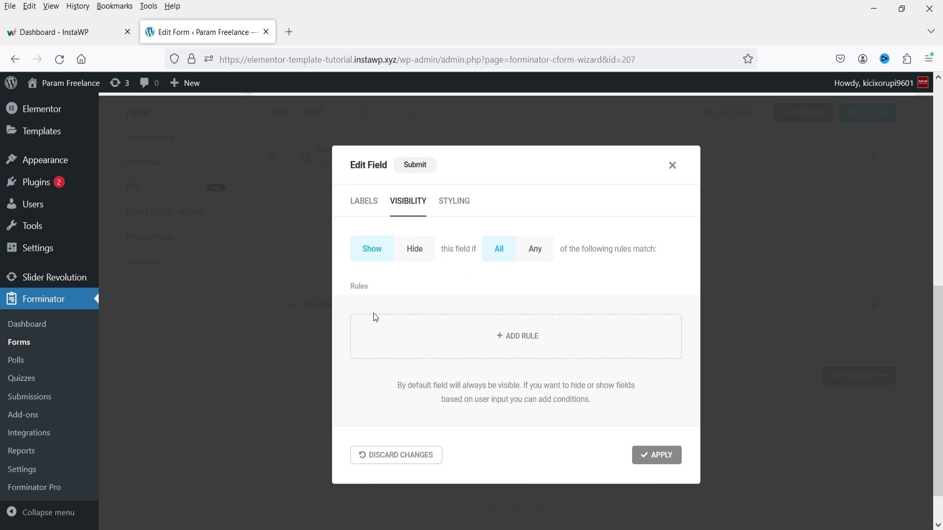
left_click(363, 202)
left_click(657, 420)
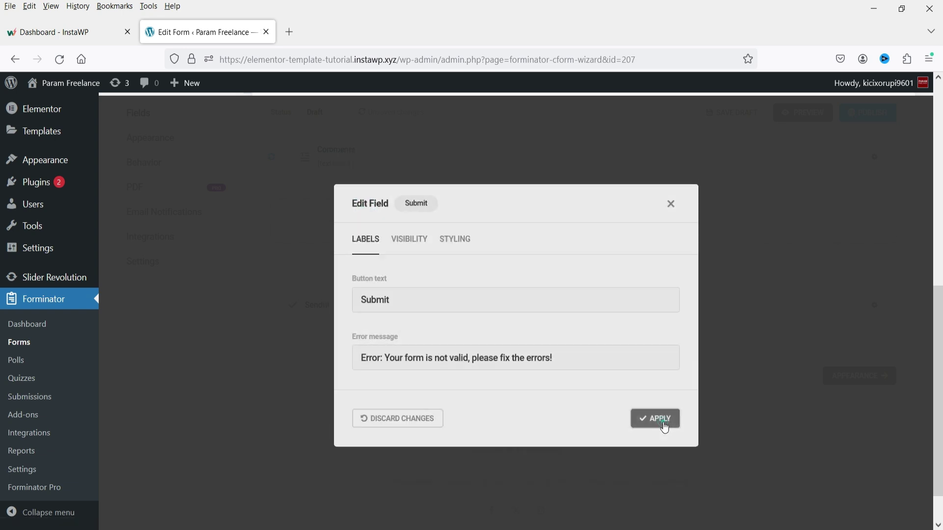
scroll(547, 375, "up", 7)
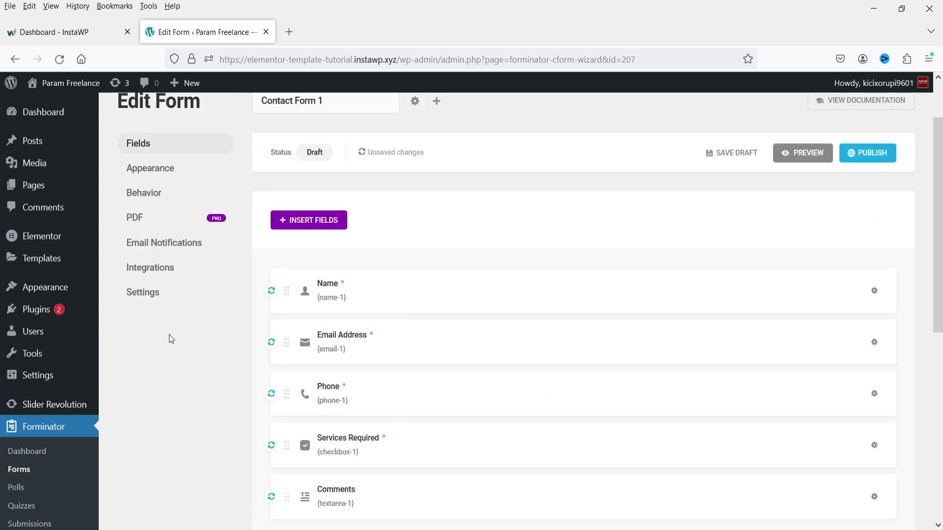
Step: In Appearance, try the Flat, Bold, Material and None design styles, then keep Default
left_click(150, 168)
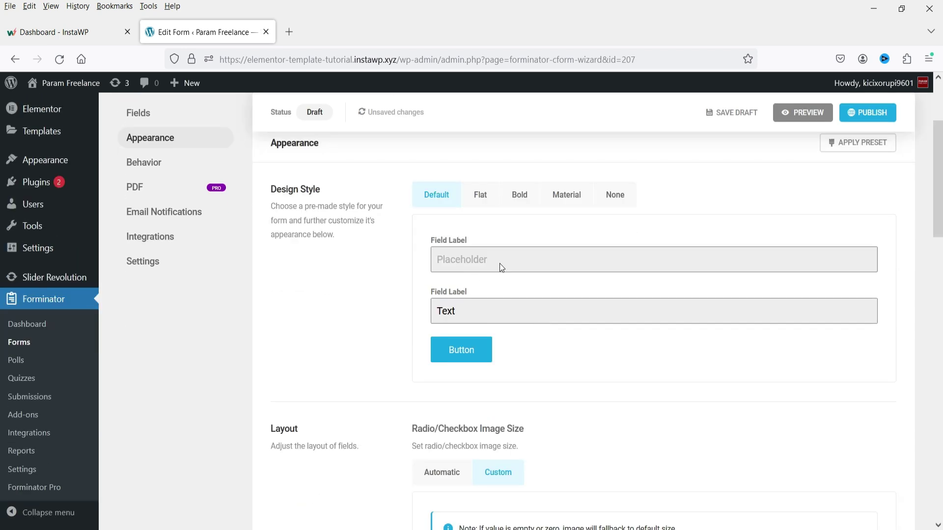
left_click(479, 196)
left_click(524, 199)
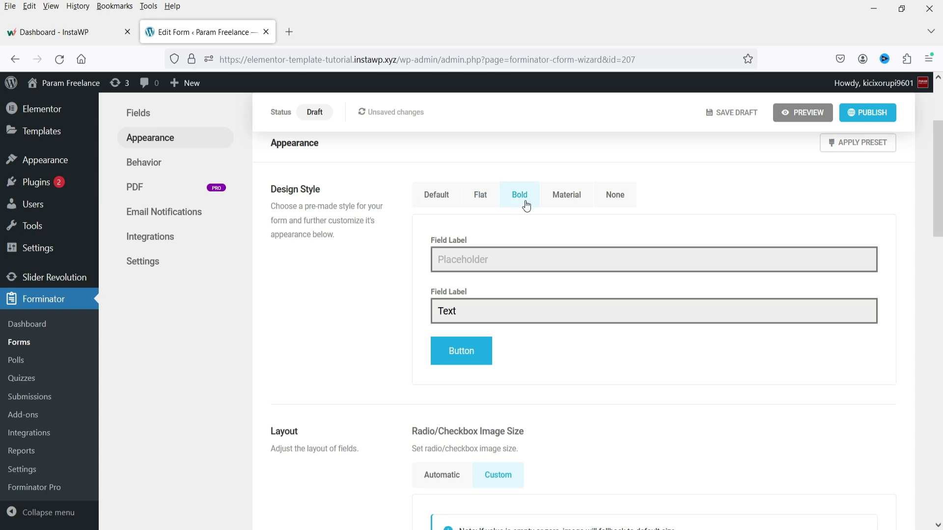
left_click(565, 199)
left_click(614, 201)
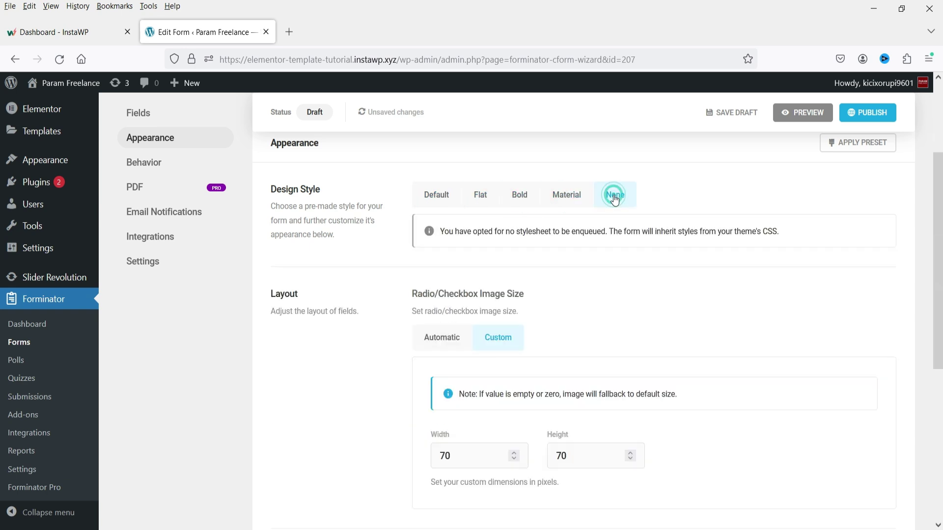
left_click(449, 199)
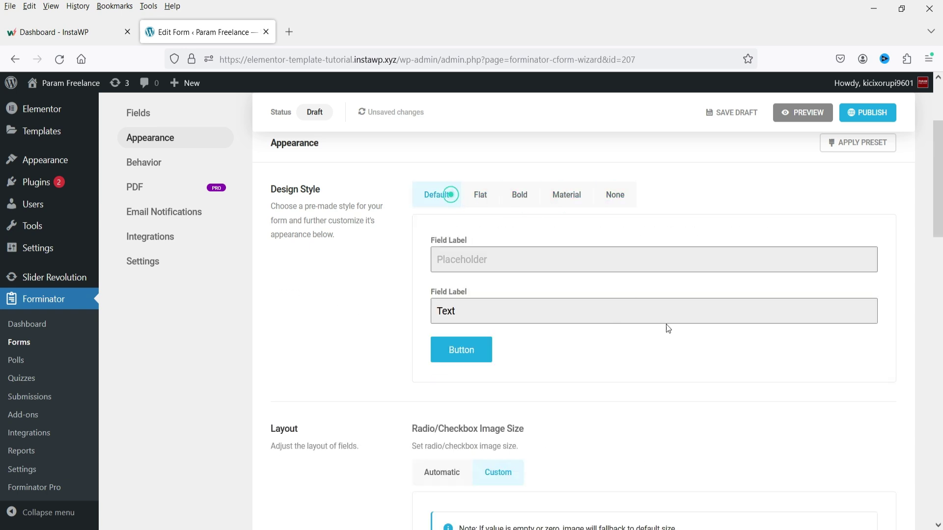
scroll(647, 327, "down", 3)
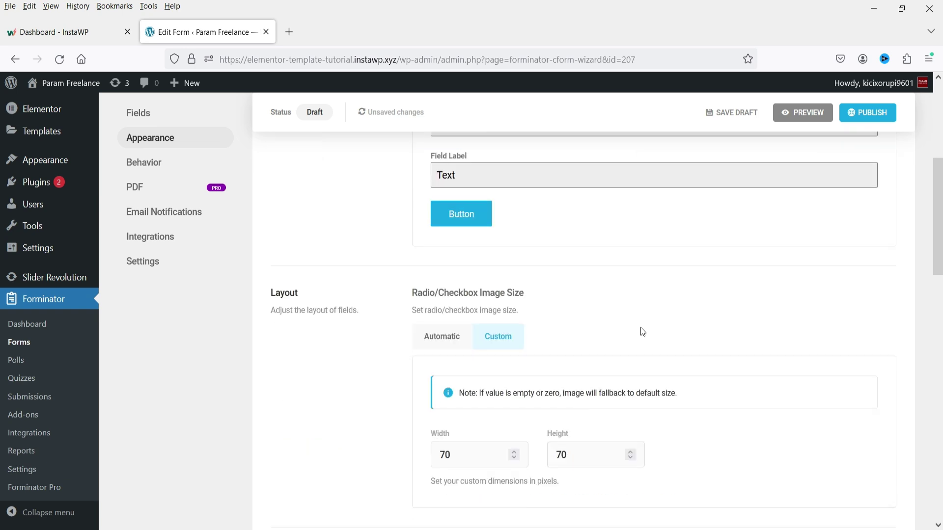
scroll(314, 301, "down", 3)
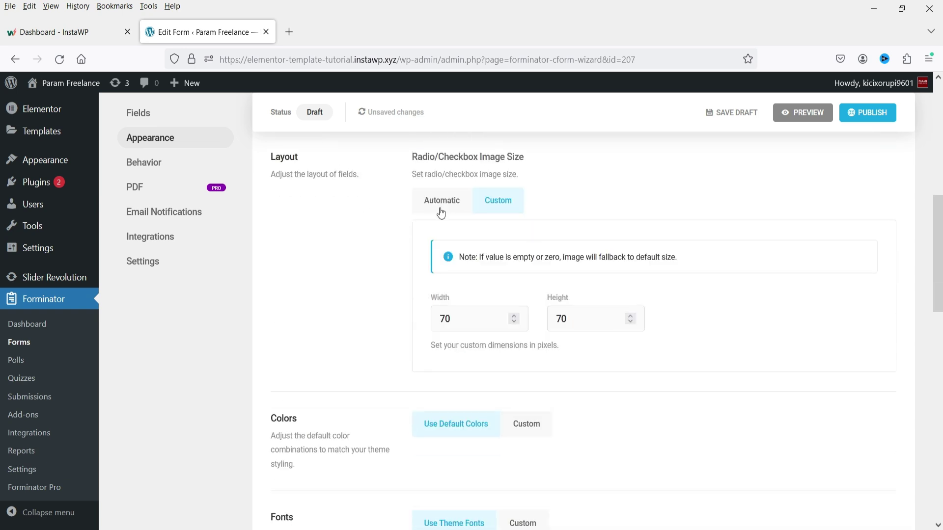
scroll(406, 217, "down", 5)
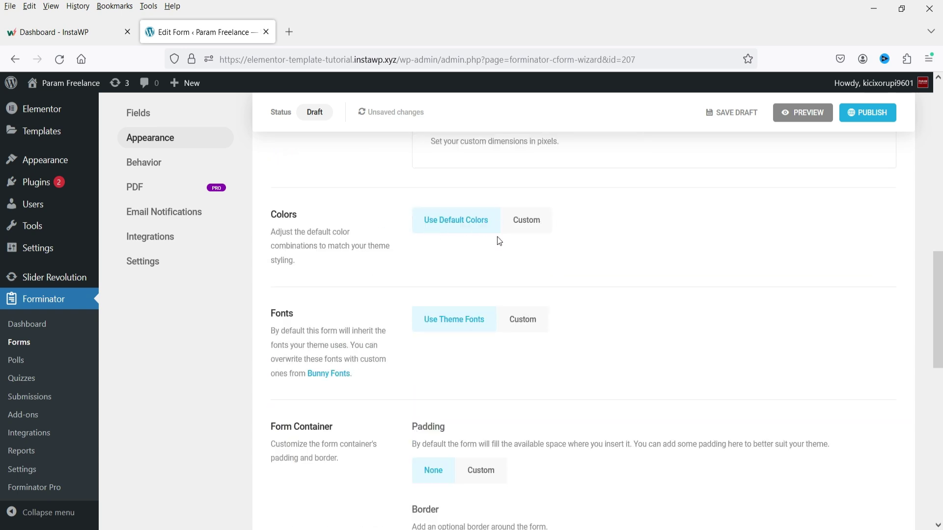
Step: Switch to Custom colours and review the Form Container, Submission Indicator and Input groups
left_click(530, 225)
scroll(518, 295, "down", 3)
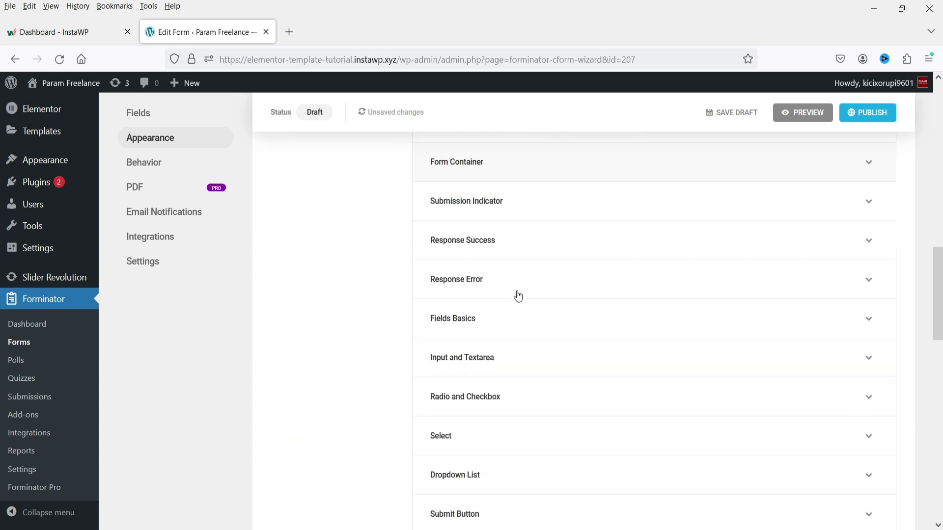
scroll(540, 279, "up", 3)
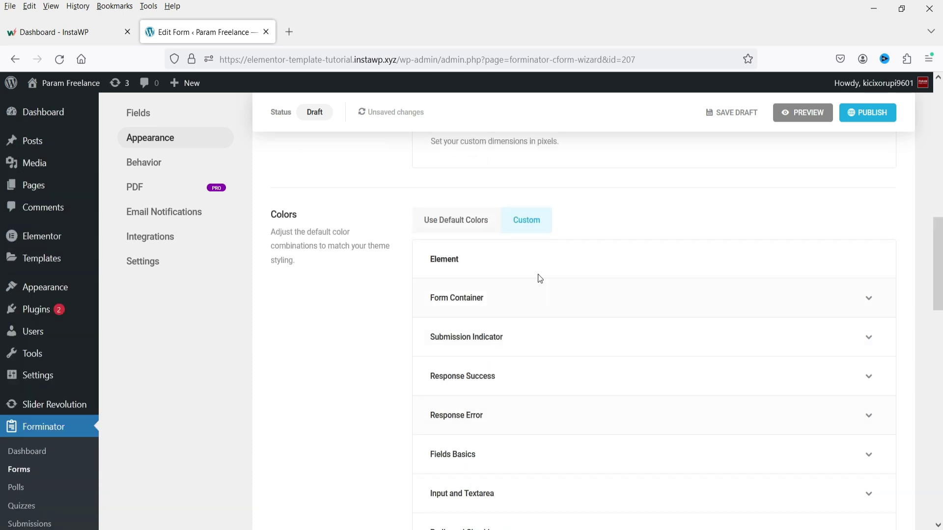
left_click(520, 300)
left_click(520, 297)
scroll(540, 324, "down", 3)
left_click(546, 201)
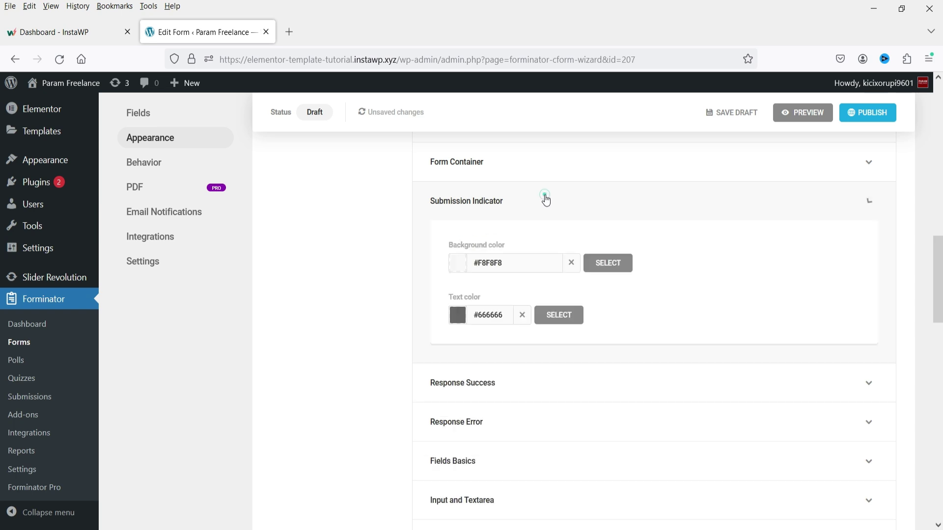
left_click(544, 198)
scroll(541, 253, "down", 2)
left_click(546, 289)
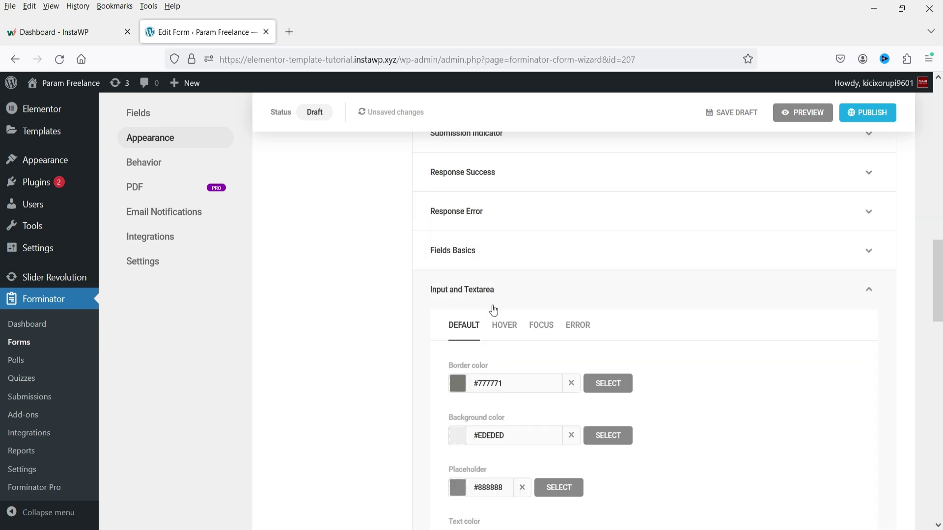
left_click(596, 290)
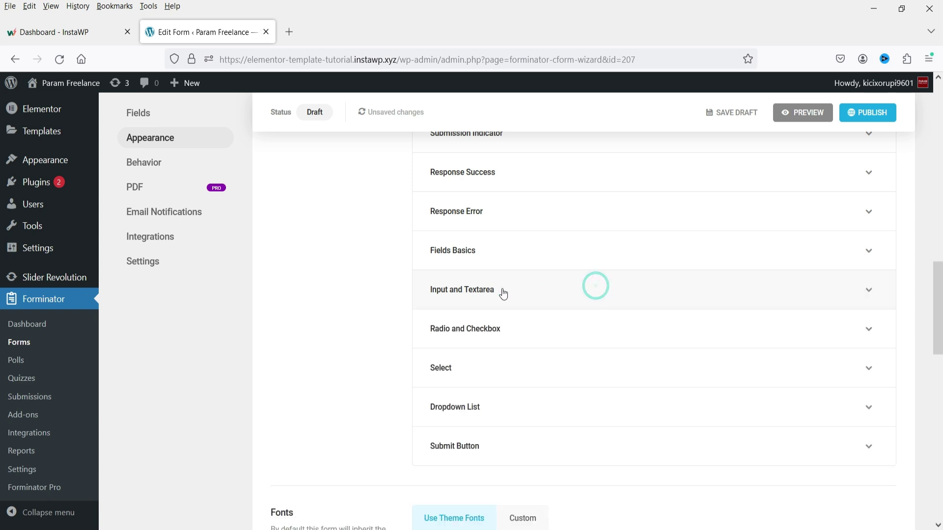
scroll(486, 305, "down", 5)
scroll(380, 315, "up", 8)
scroll(380, 315, "up", 3)
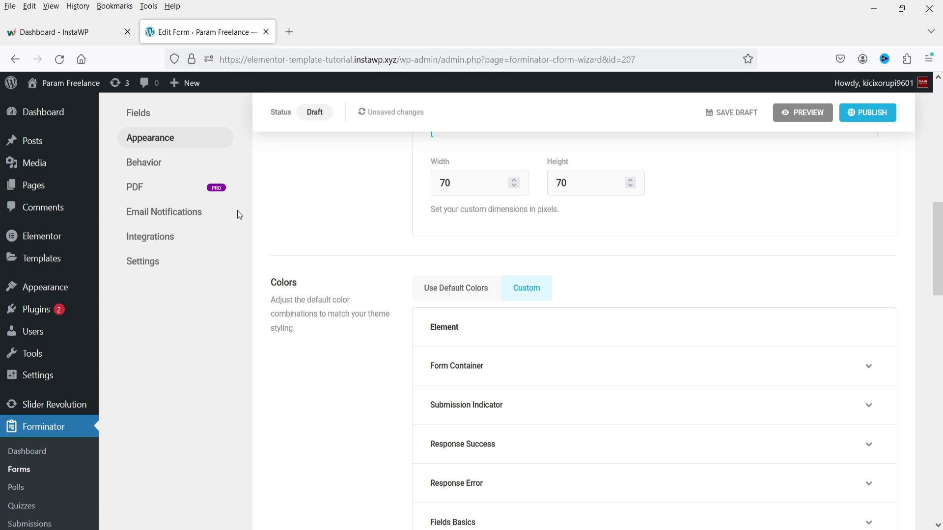
left_click(167, 160)
scroll(429, 285, "down", 3)
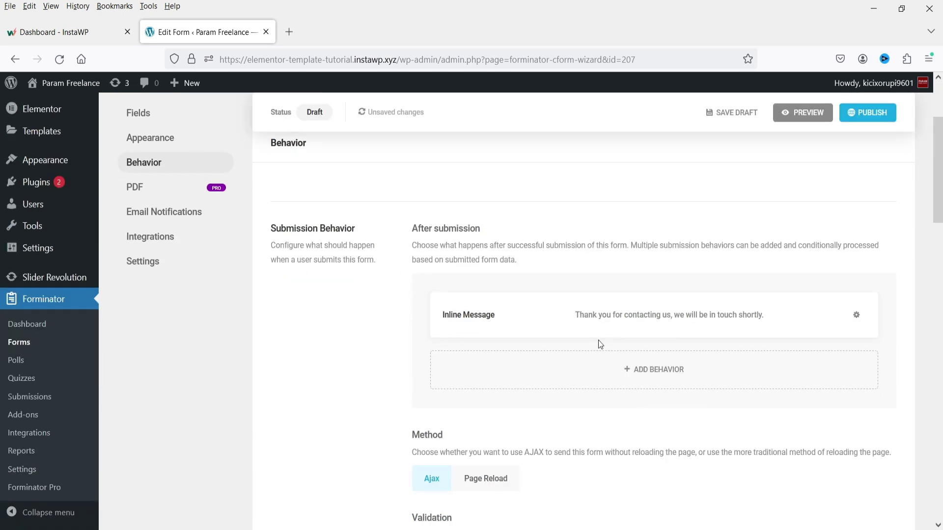
Step: Open the Inline Message behavior and try the Redirect and Hide form options
left_click(642, 320)
triple_click(509, 442)
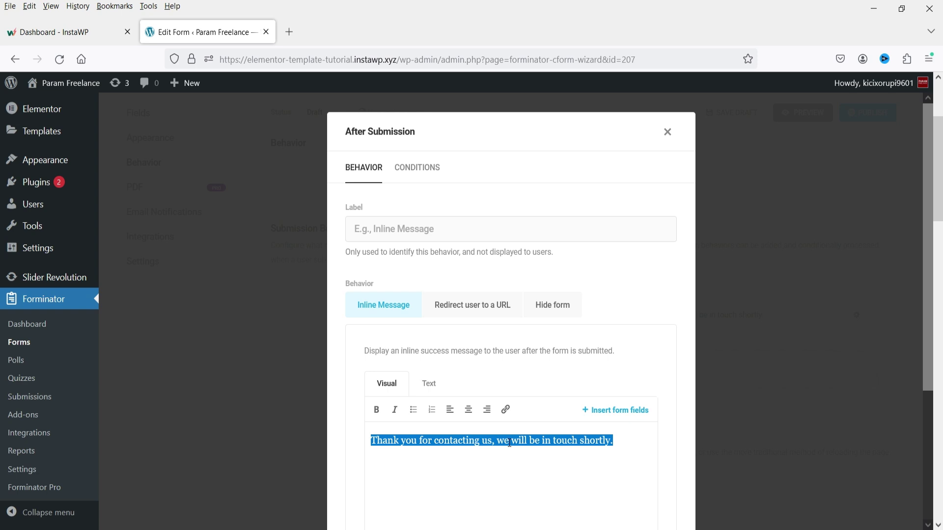
scroll(540, 353, "down", 3)
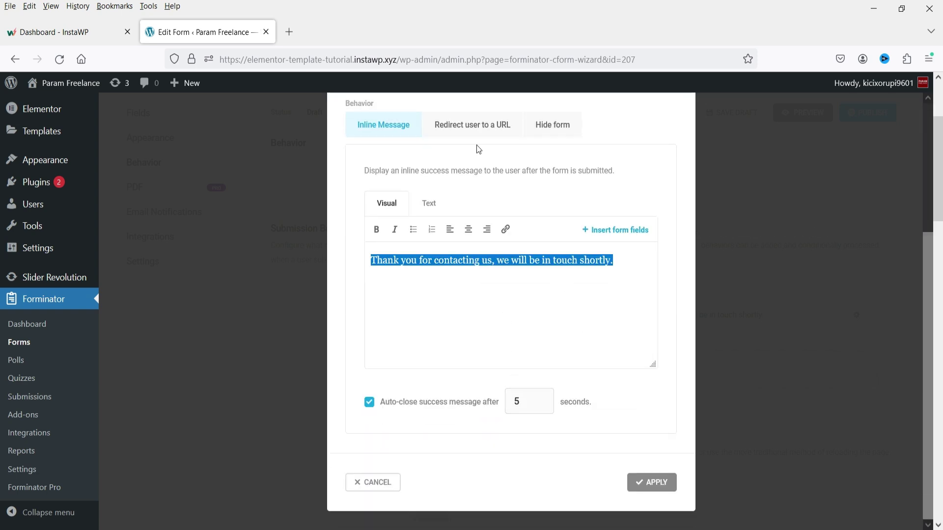
left_click(476, 129)
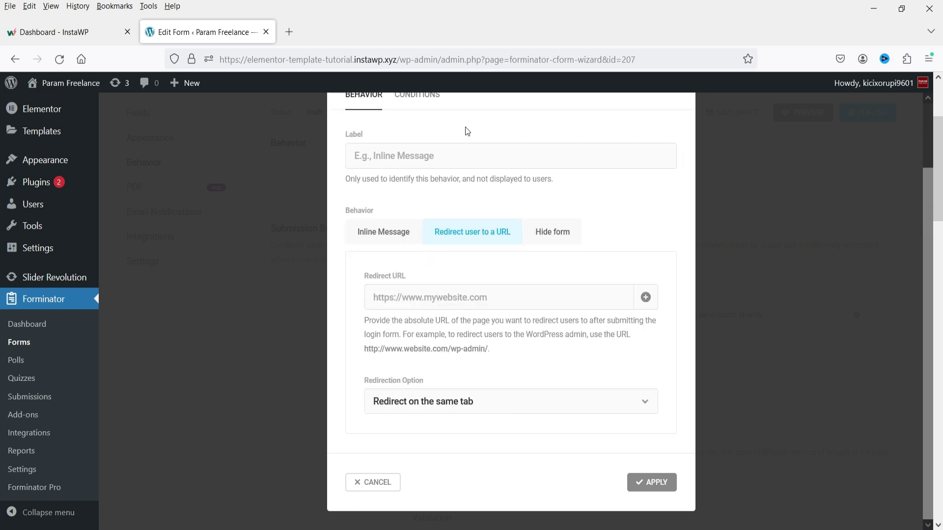
left_click(426, 291)
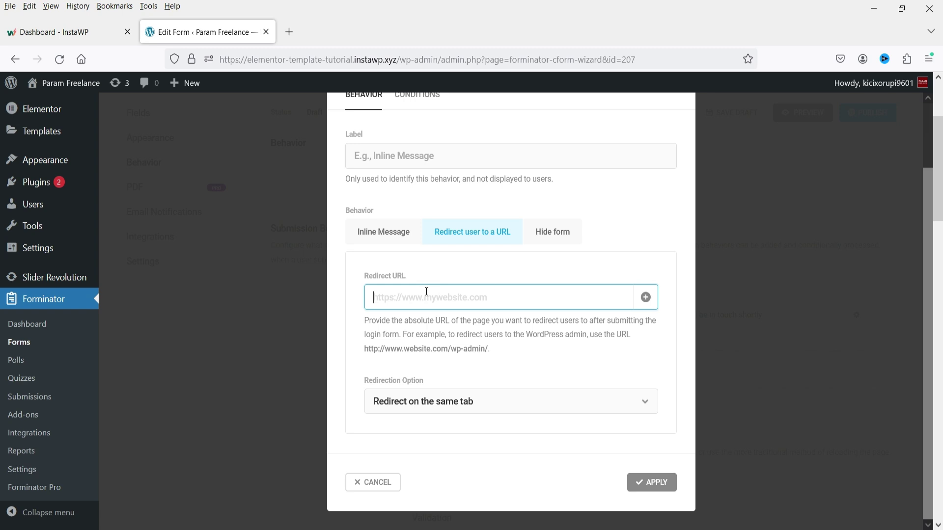
left_click(565, 239)
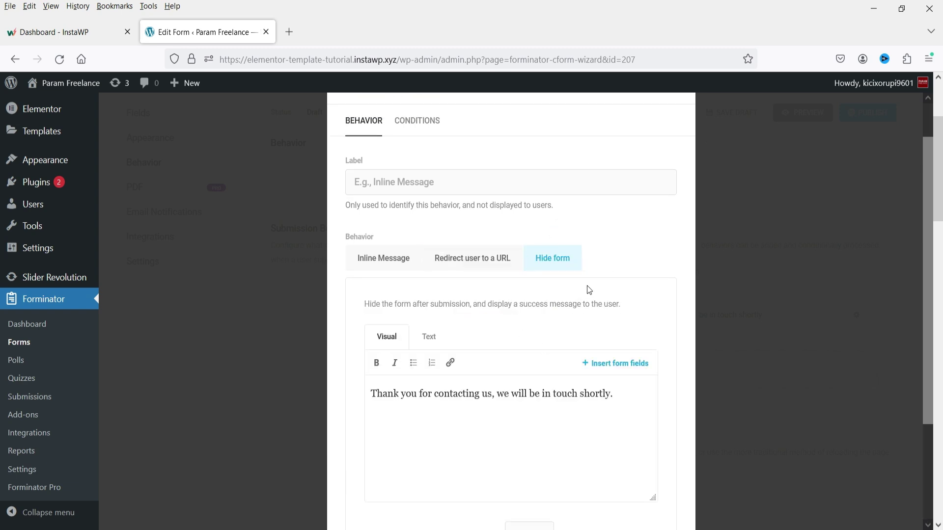
scroll(470, 316, "down", 3)
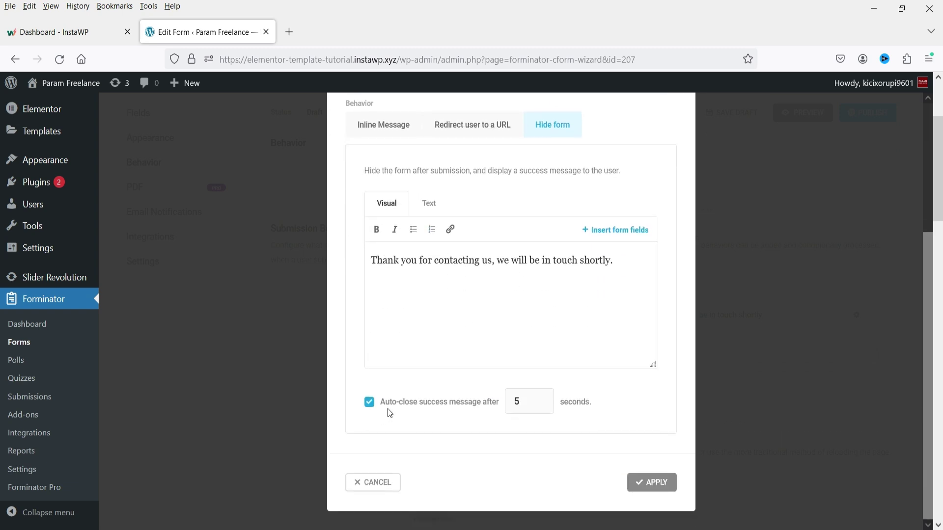
left_click(522, 402)
left_click(457, 431)
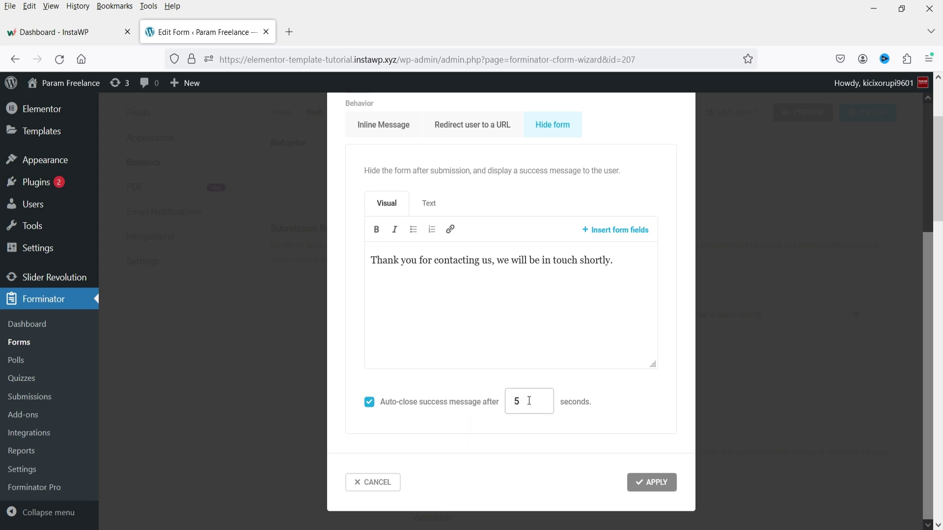
Step: Reselect Inline Message as the after-submission behavior and apply it
left_click(391, 125)
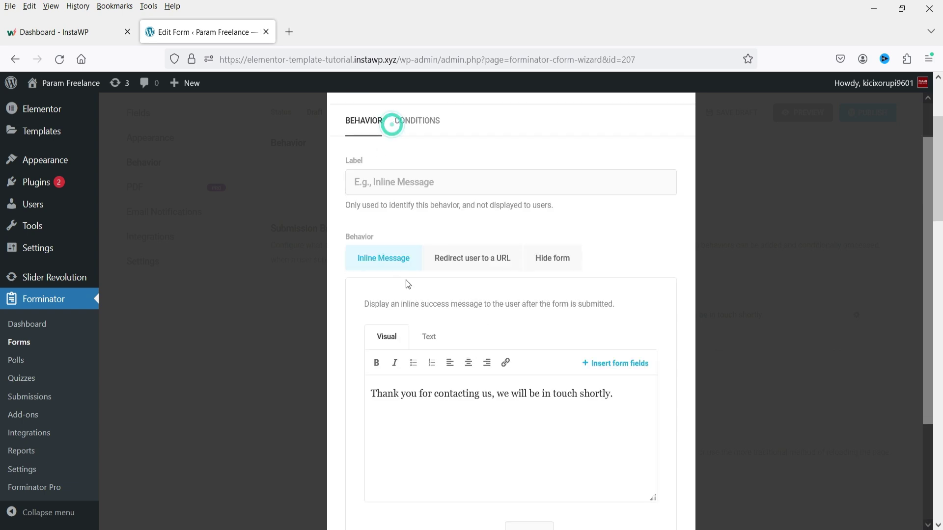
scroll(456, 286, "down", 3)
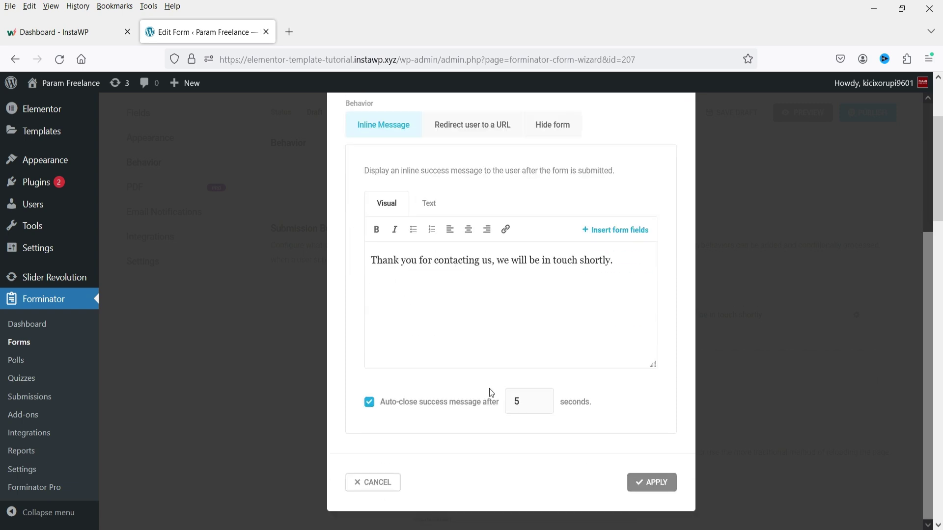
left_click(644, 483)
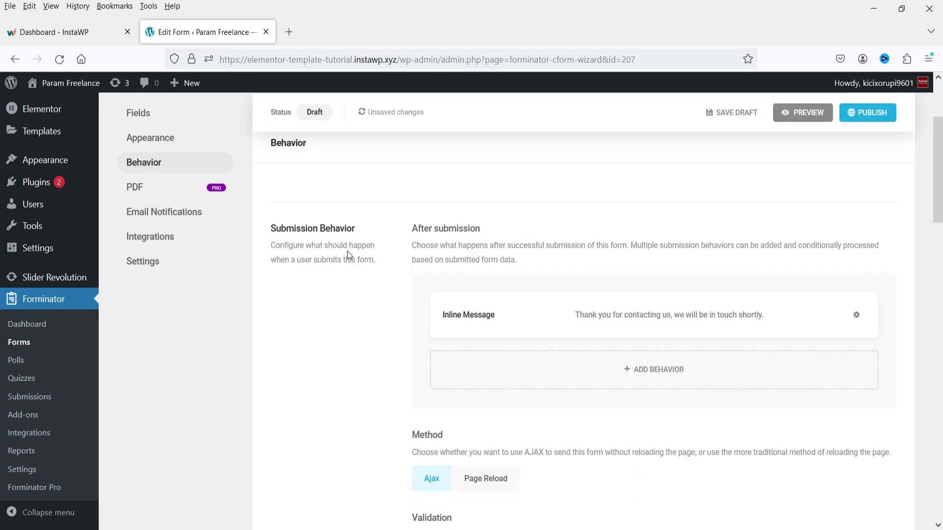
scroll(347, 252, "down", 15)
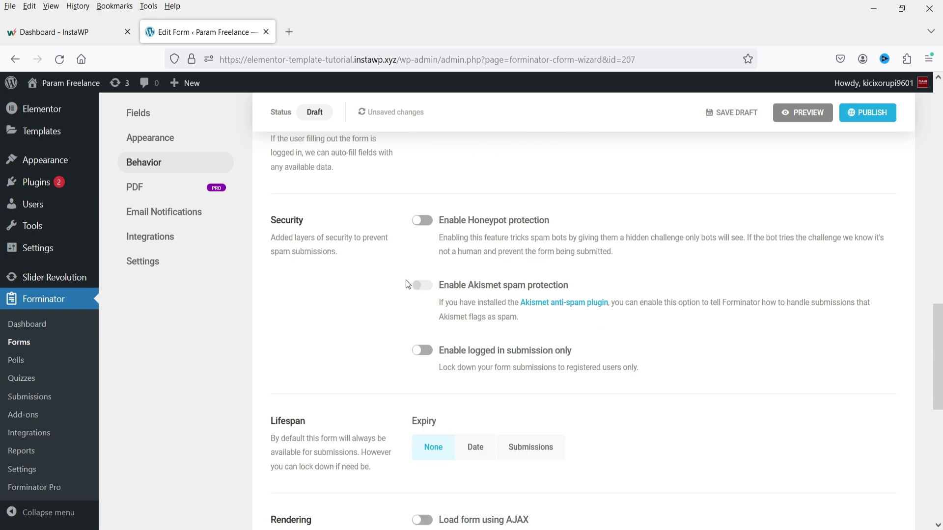
scroll(443, 251, "down", 7)
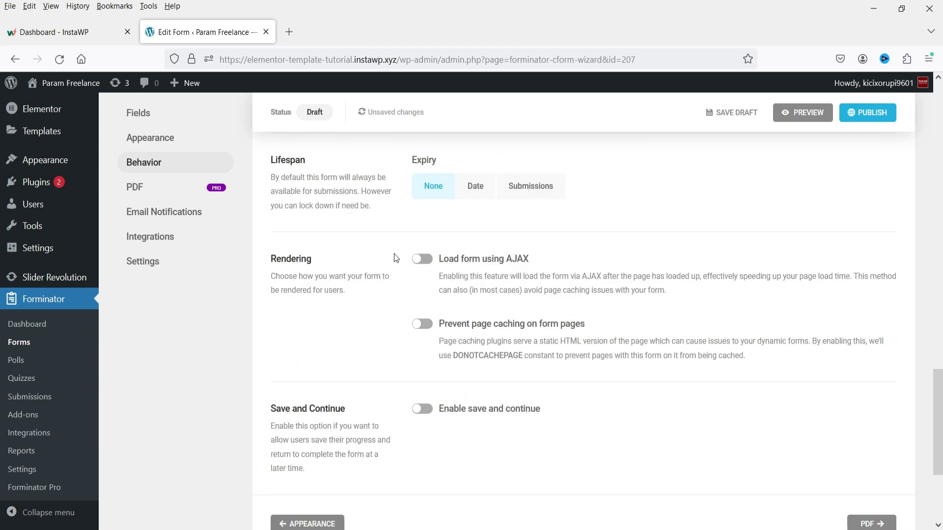
scroll(393, 257, "up", 6)
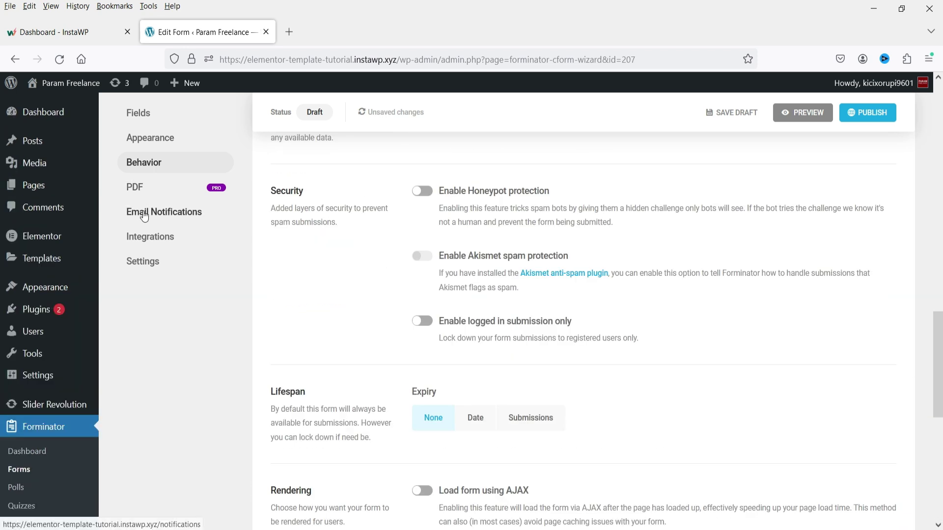
left_click(143, 212)
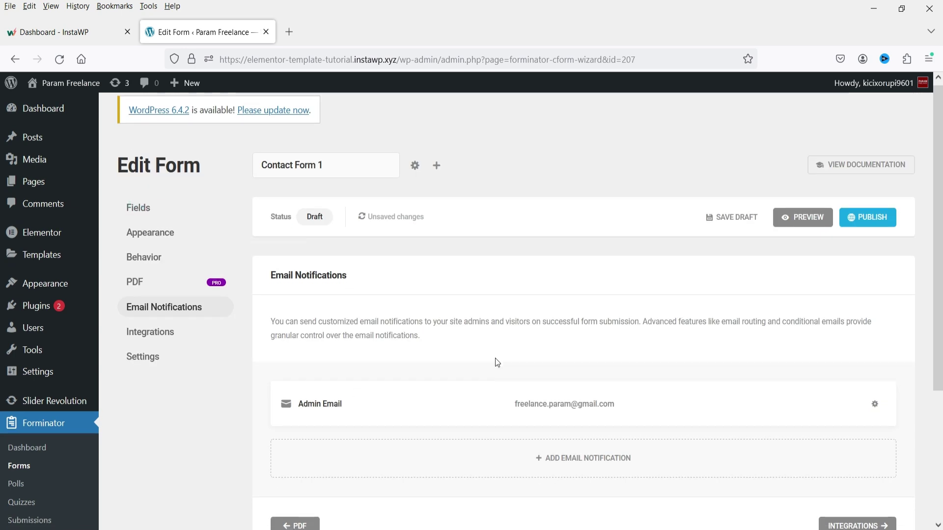
Step: Append a comma and a support e-mail address to the Admin Email recipients
scroll(495, 358, "down", 3)
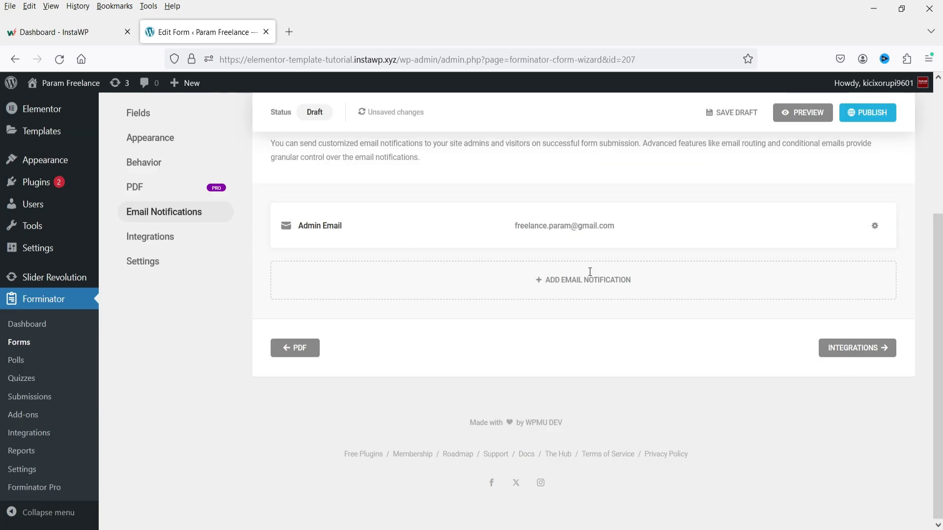
scroll(586, 272, "up", 4)
scroll(480, 262, "down", 1)
left_click(517, 349)
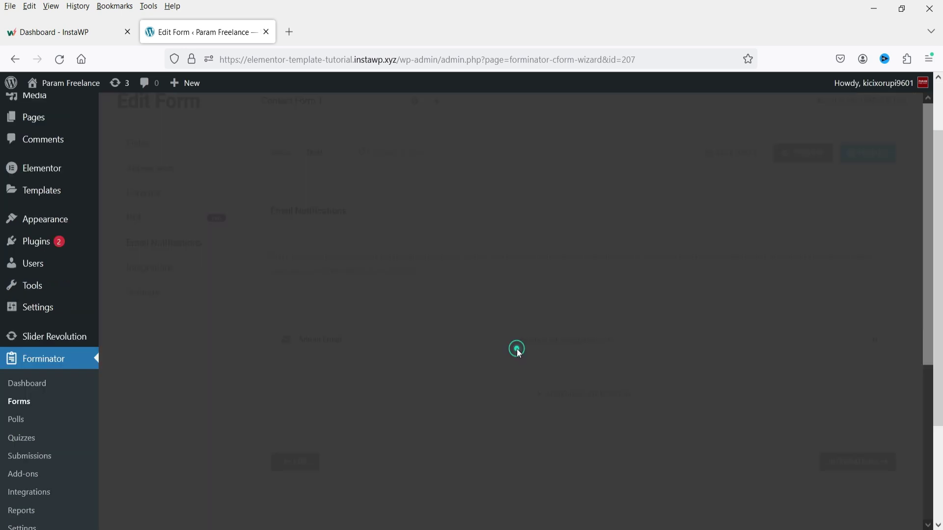
left_click(450, 234)
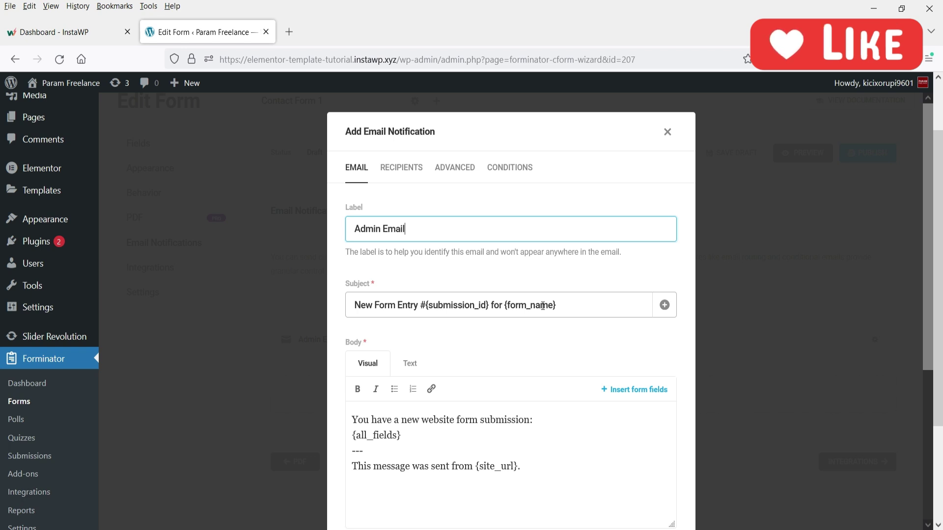
left_click(395, 167)
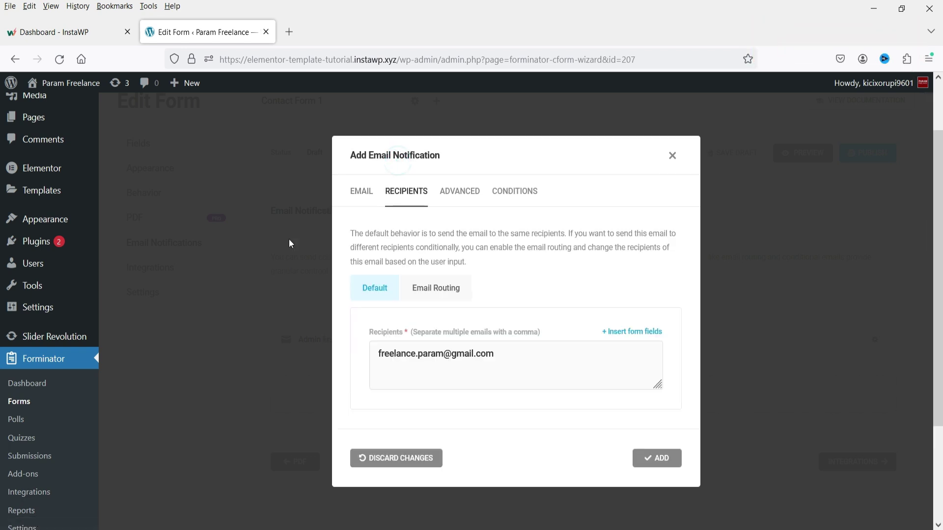
left_click(531, 359)
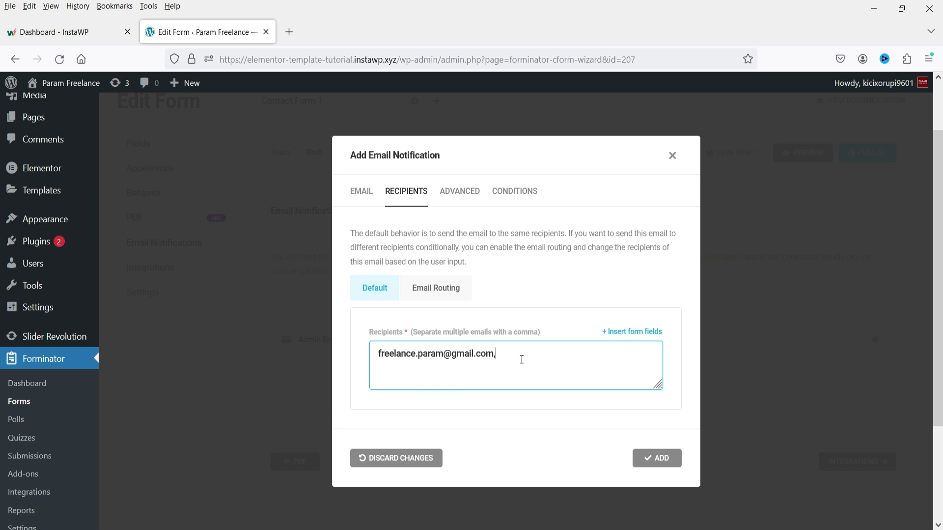
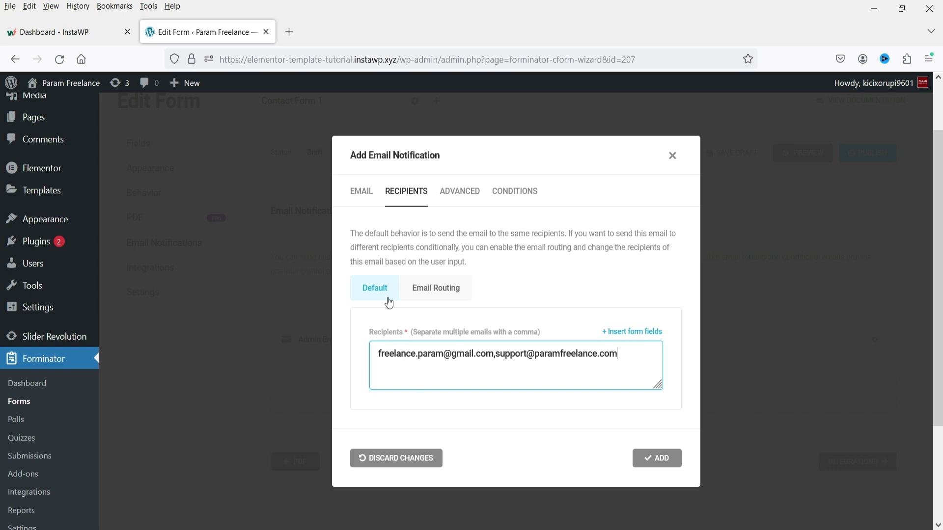
Step: Review the Advanced and Conditions tabs, then save the Admin Email notification
left_click(464, 193)
left_click(427, 234)
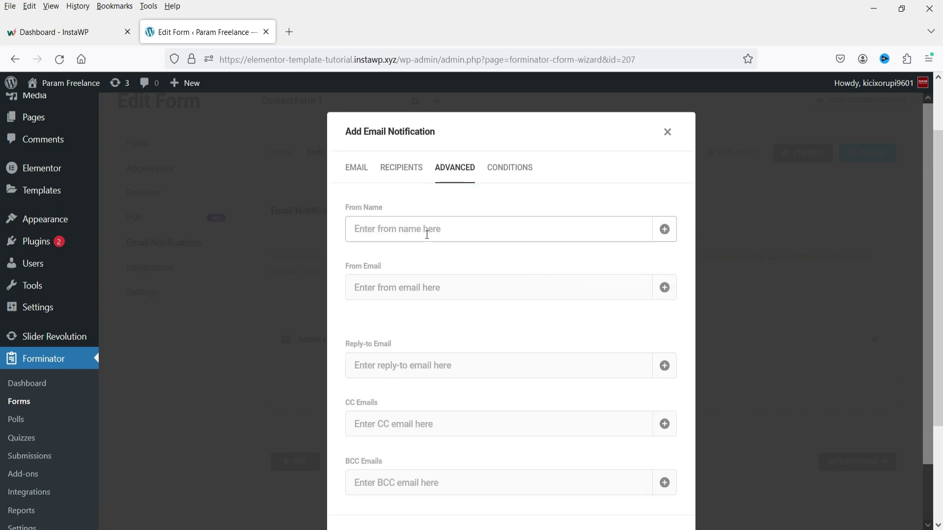
left_click(383, 280)
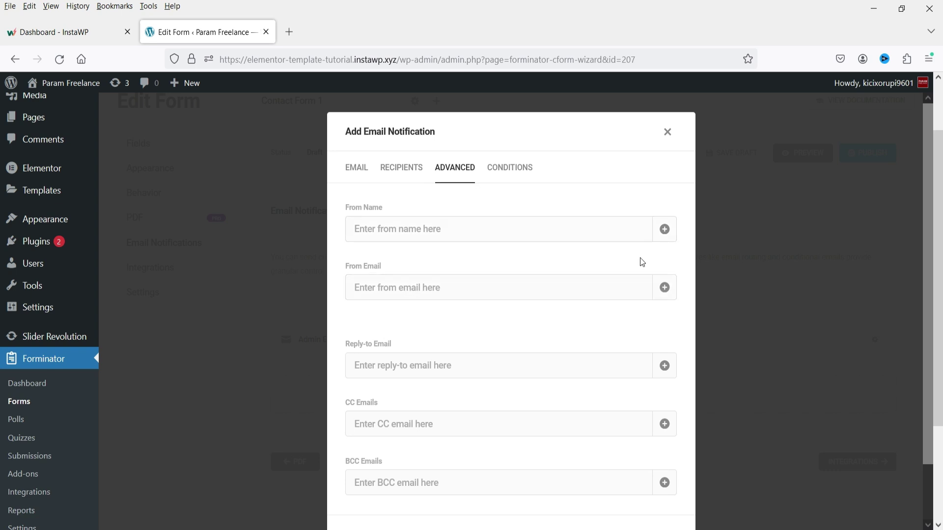
scroll(429, 335, "down", 3)
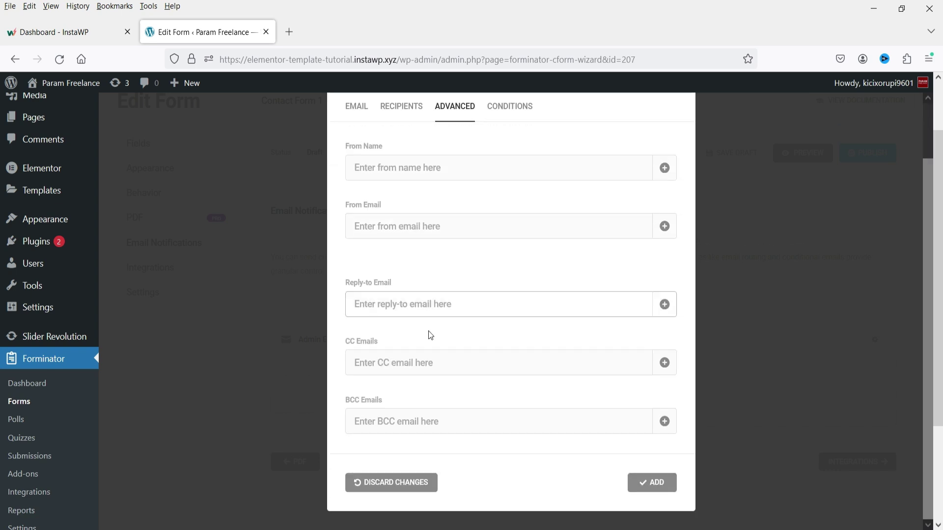
scroll(547, 351, "up", 3)
left_click(510, 167)
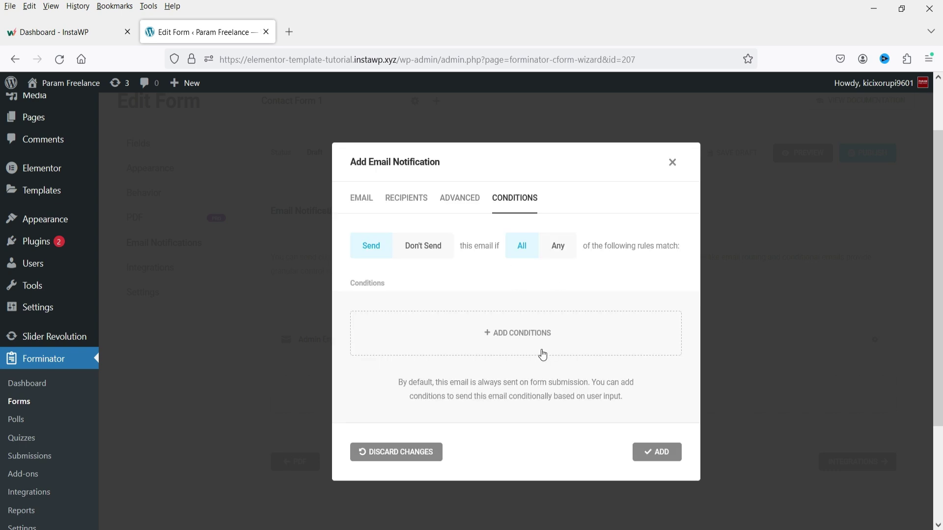
left_click(363, 198)
scroll(657, 491, "down", 5)
left_click(653, 483)
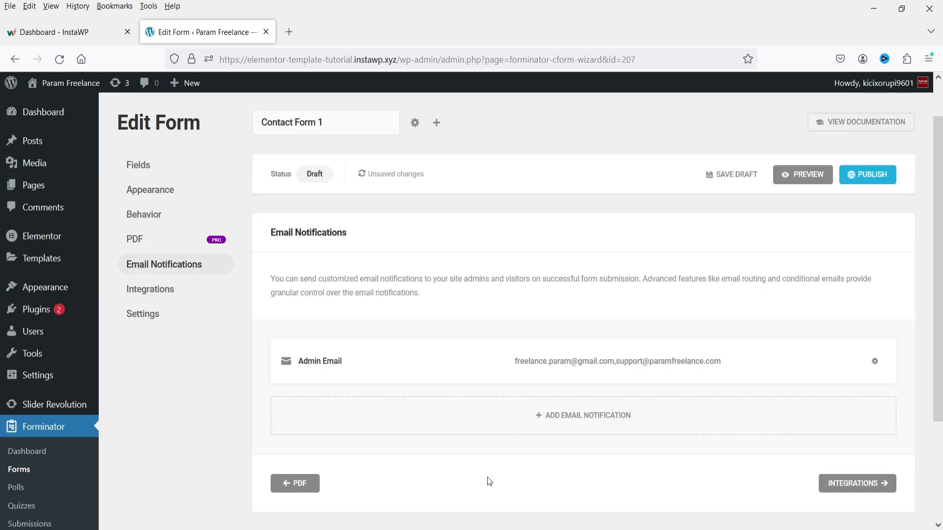
left_click(570, 426)
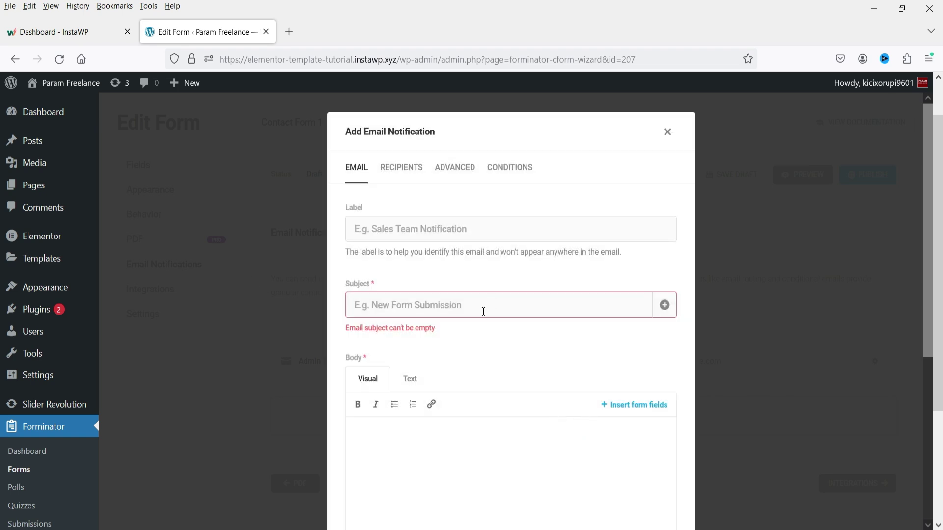
left_click(668, 132)
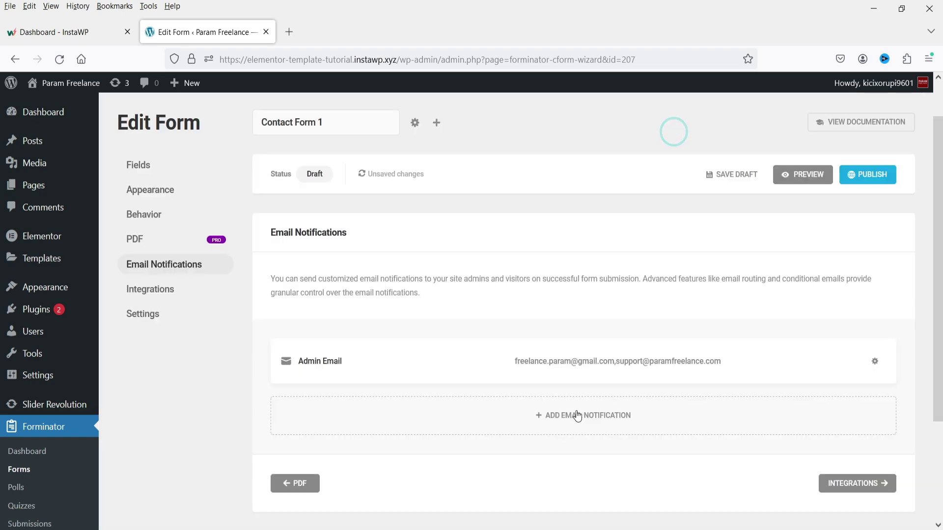
Step: Pass through the Integrations section and scroll through the form's Settings section
left_click(157, 289)
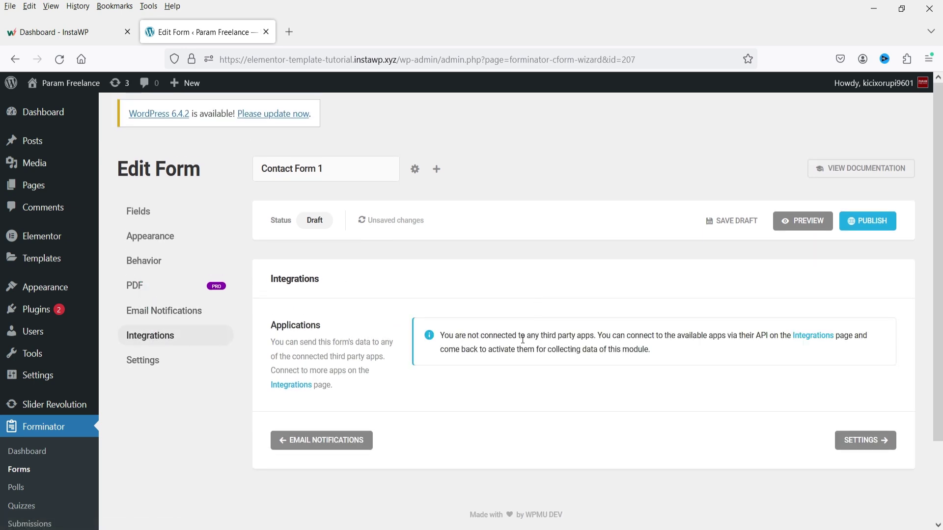
scroll(130, 326, "down", 2)
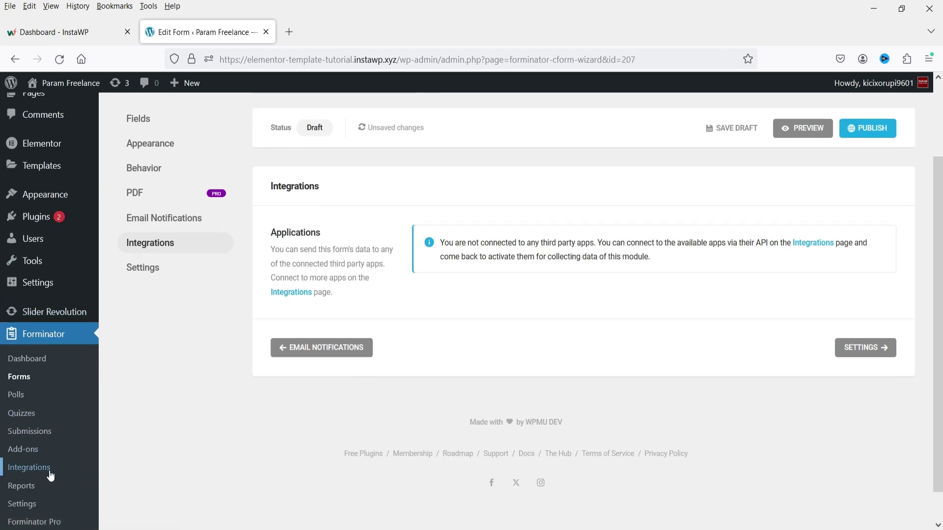
scroll(182, 366, "up", 2)
left_click(167, 350)
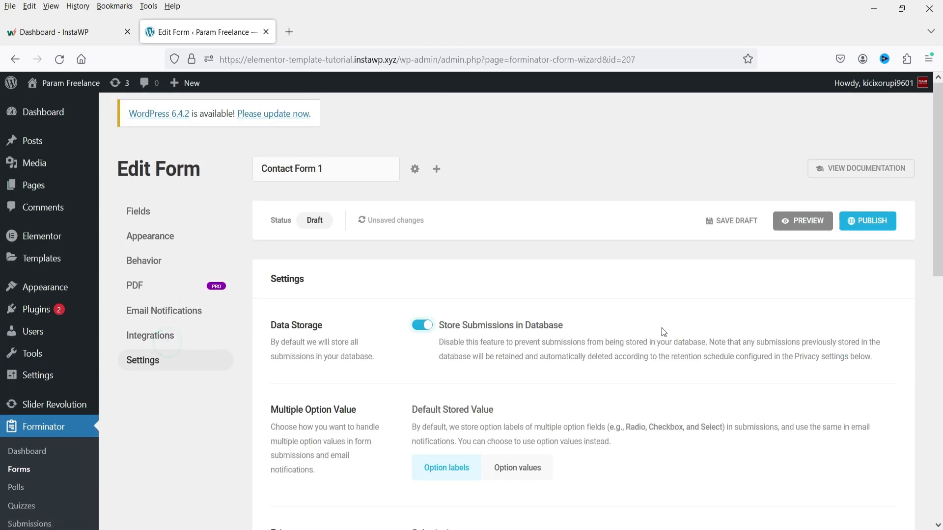
scroll(550, 315, "down", 2)
scroll(344, 302, "up", 2)
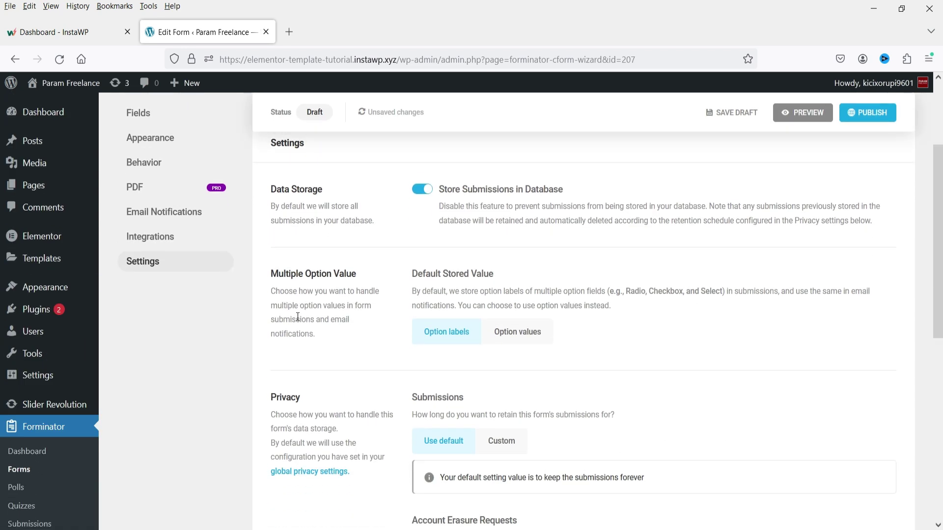
scroll(304, 315, "down", 7)
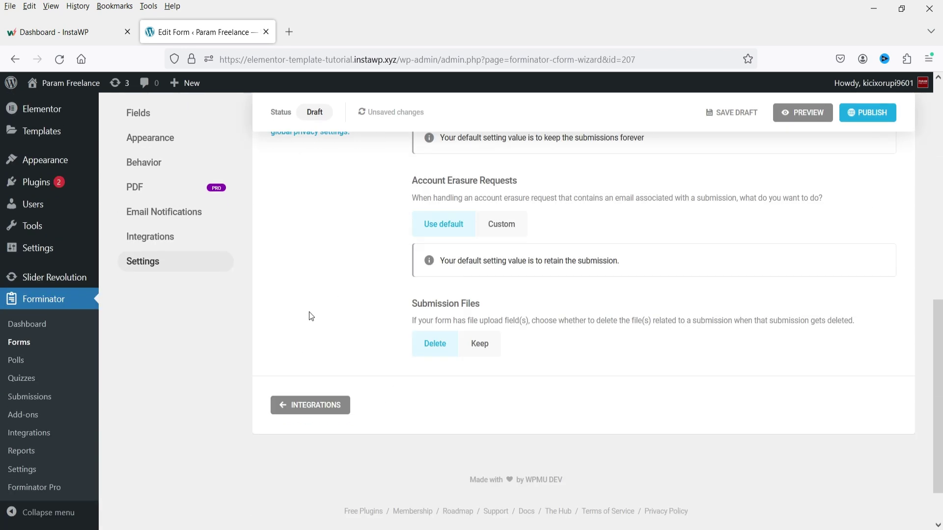
scroll(310, 316, "up", 8)
scroll(311, 315, "up", 2)
Step: Publish Contact Form 1, copy its [forminator_form id="207"] shortcode, and open Pages in a new tab
left_click(868, 221)
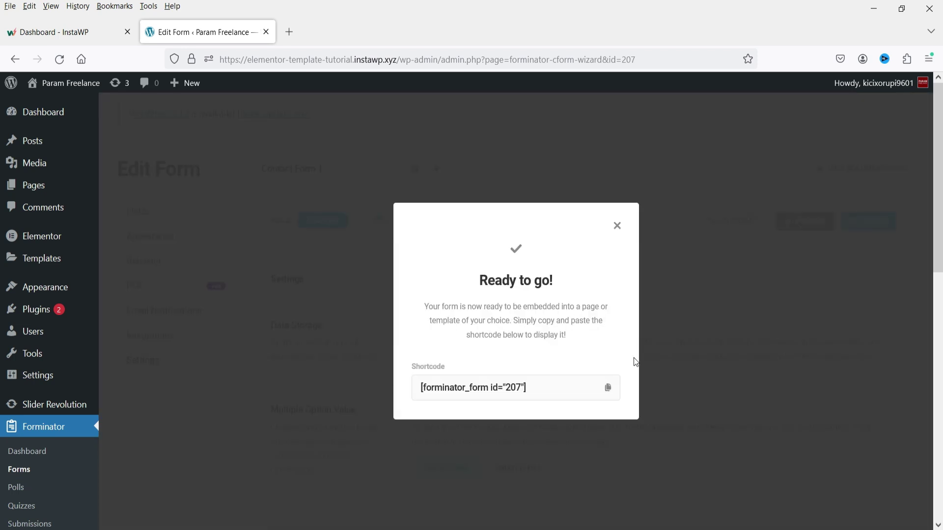
left_click(609, 388)
left_click(617, 225)
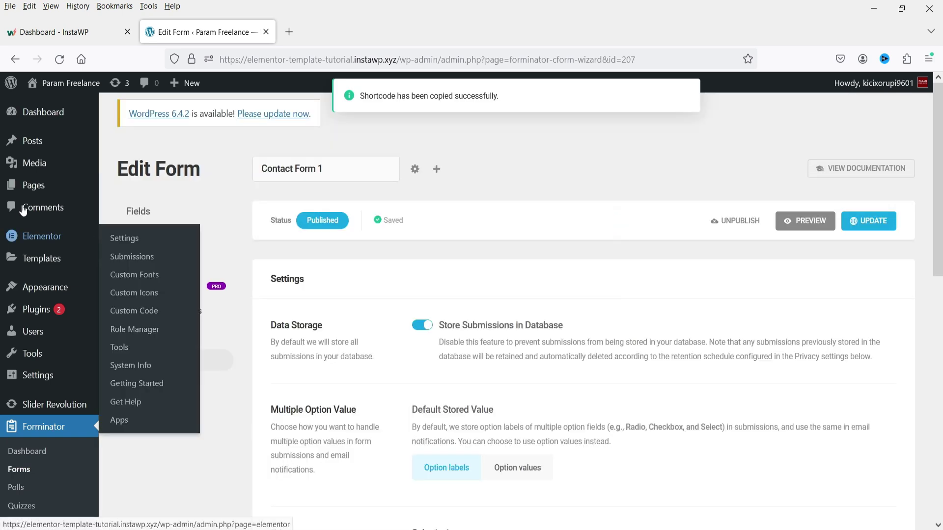
right_click(42, 182)
left_click(125, 198)
Step: Open the Demo page editor and Demo Elementor's Elementor editor in separate tabs, ending on Demo
left_click(323, 30)
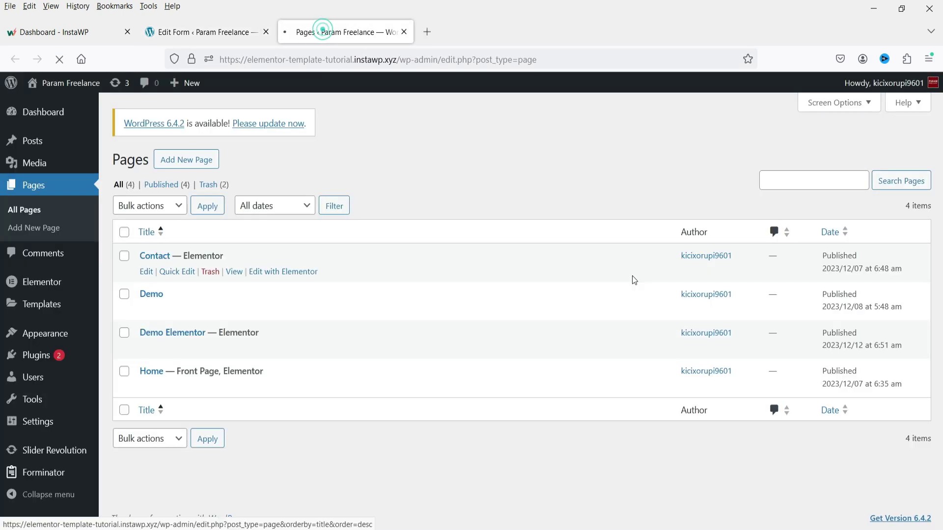
right_click(148, 312)
left_click(194, 326)
left_click(467, 32)
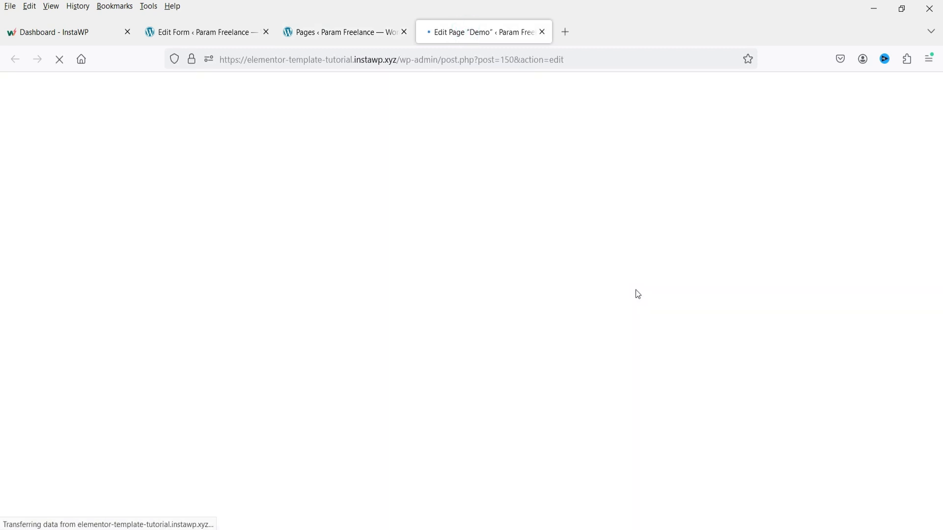
left_click(334, 38)
right_click(281, 348)
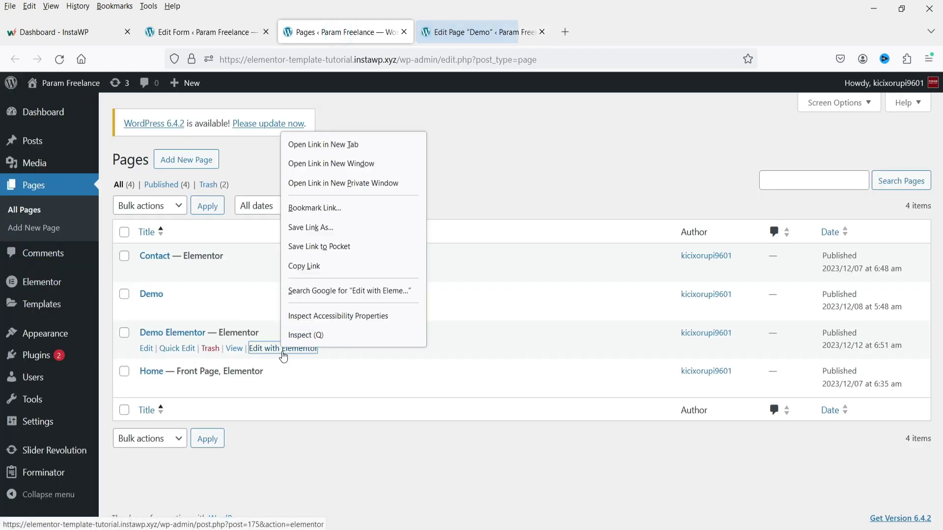
left_click(333, 150)
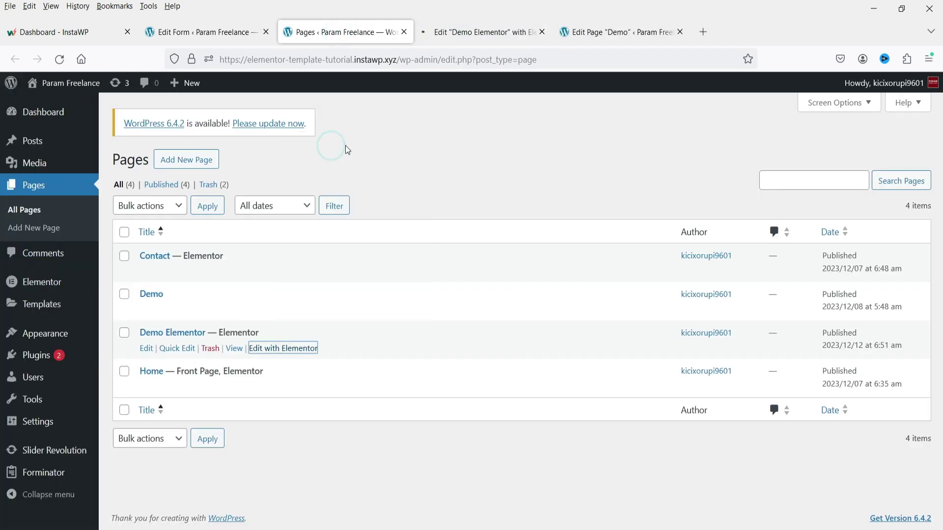
left_click(619, 33)
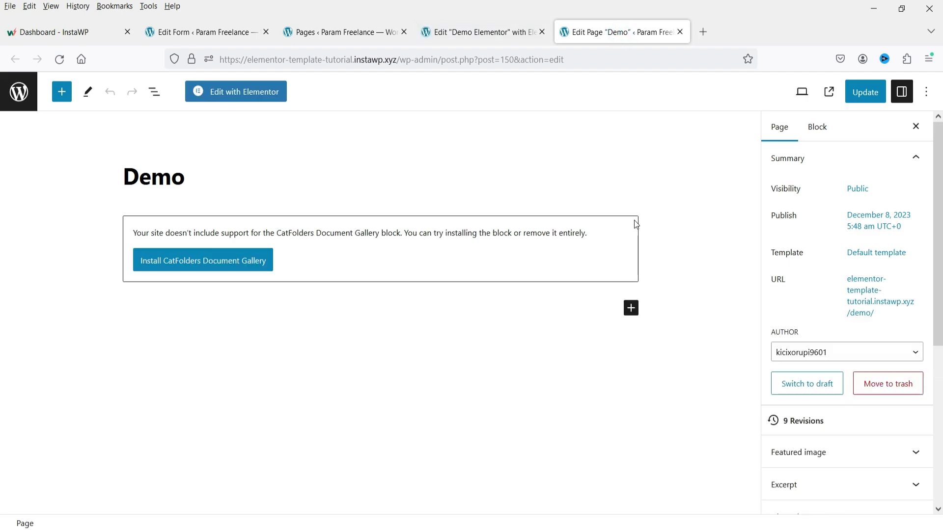
Step: Replace the unsupported CatFolders block with a Forminator Form block
left_click(634, 220)
key("Delete")
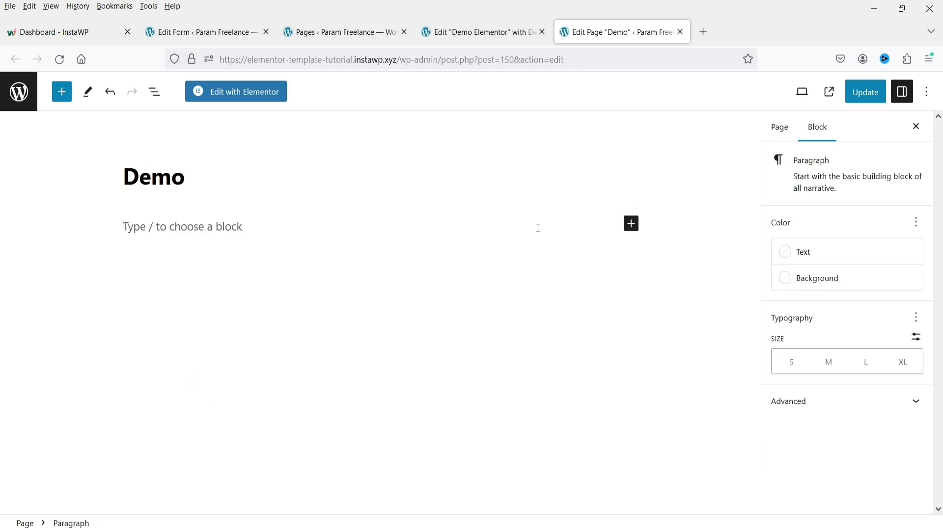
left_click(631, 225)
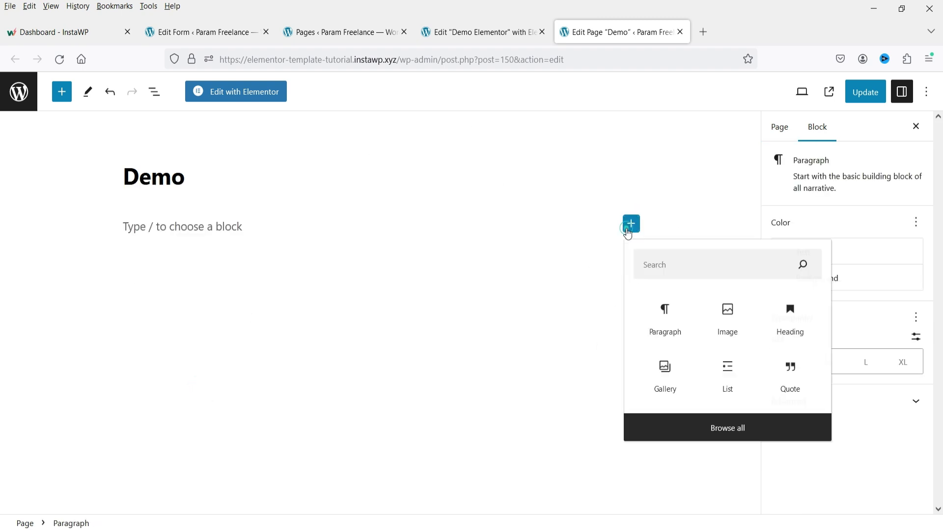
type("form")
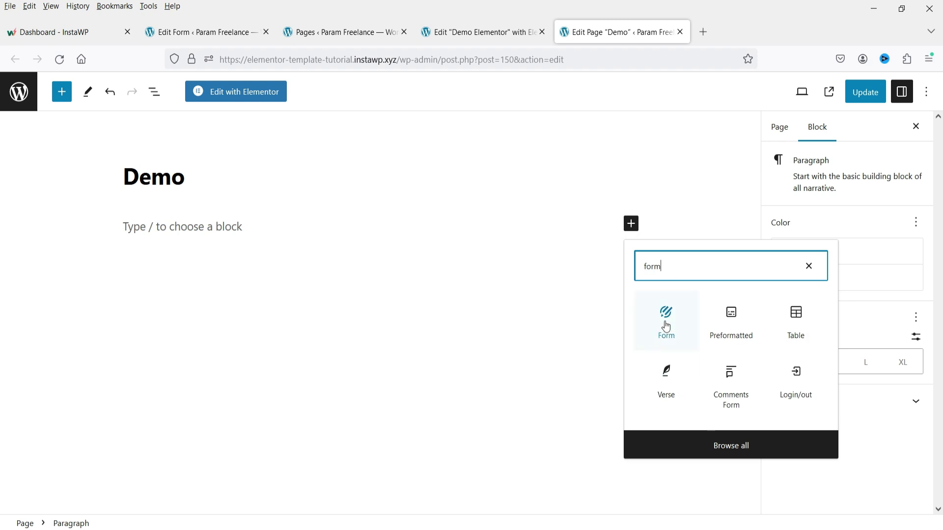
left_click(666, 326)
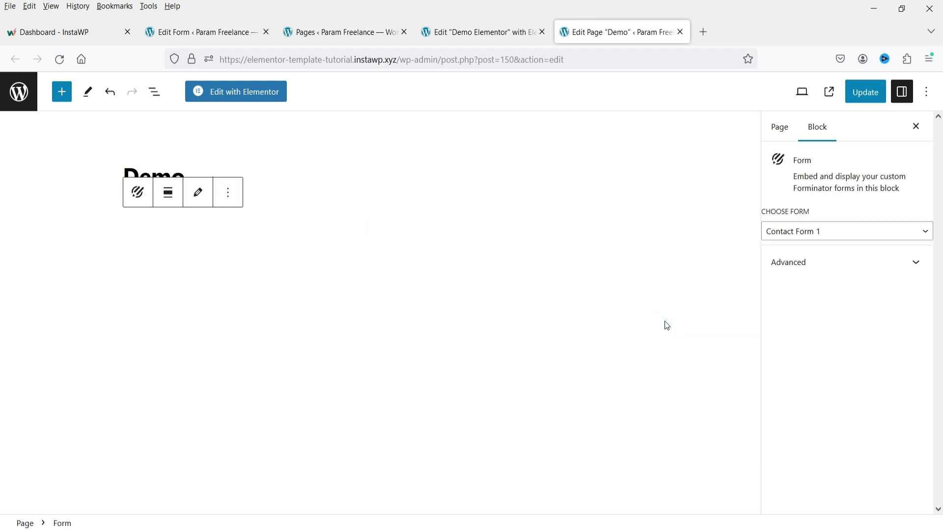
left_click(380, 219)
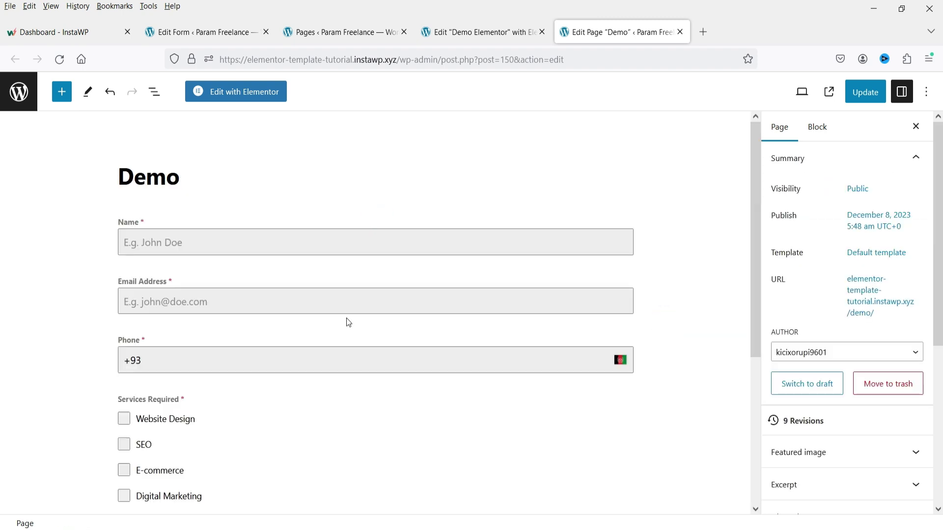
Step: Choose Contact Form 1 in the form block and update the Demo page
left_click(333, 234)
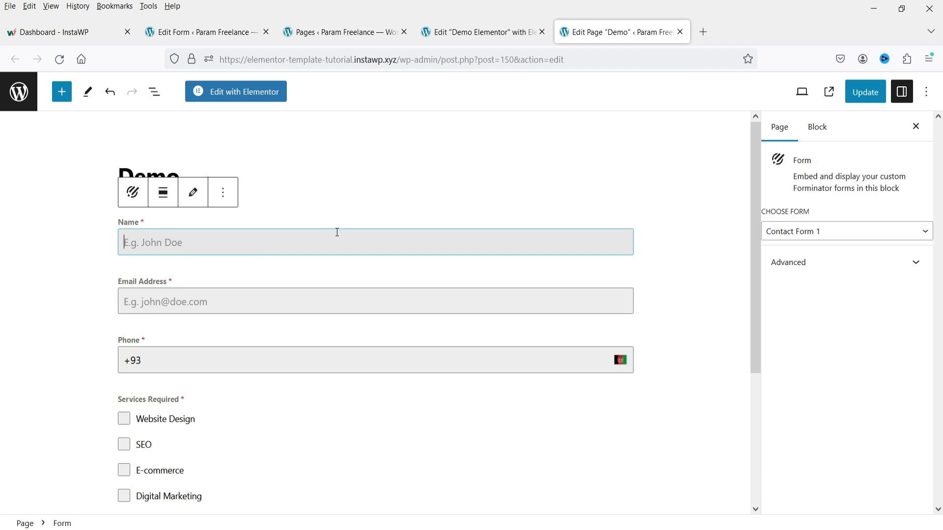
left_click(846, 234)
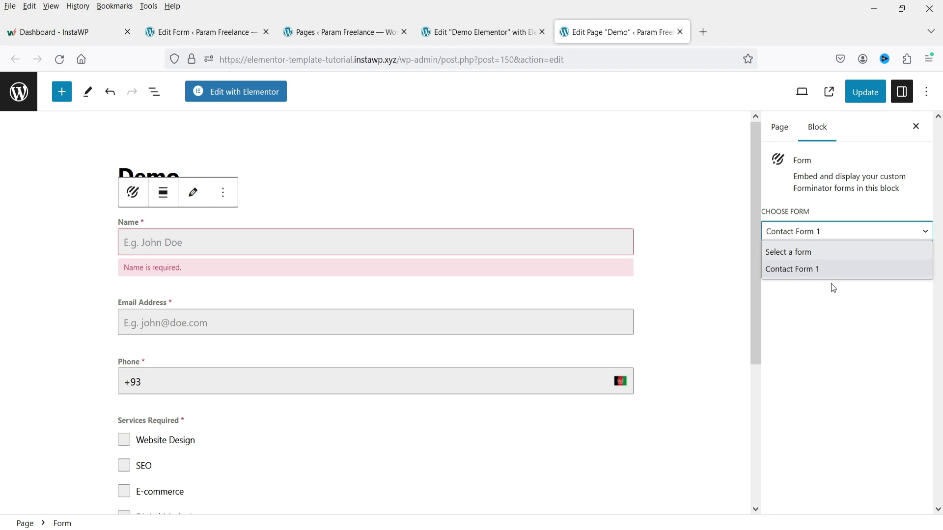
left_click(858, 278)
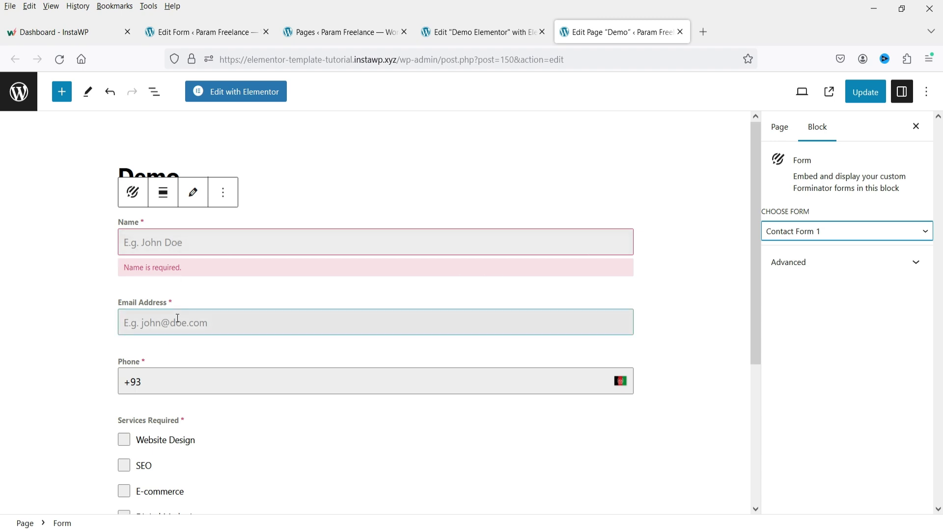
scroll(239, 312, "down", 4)
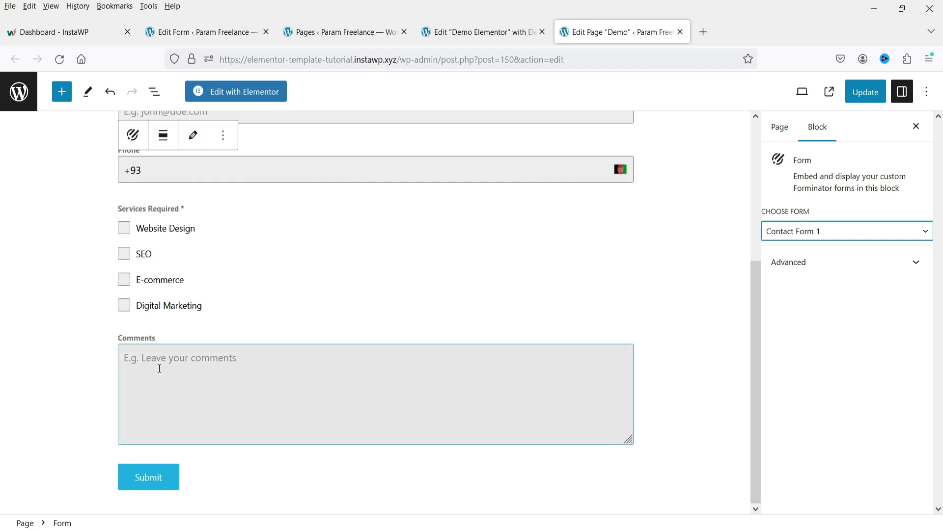
left_click(863, 95)
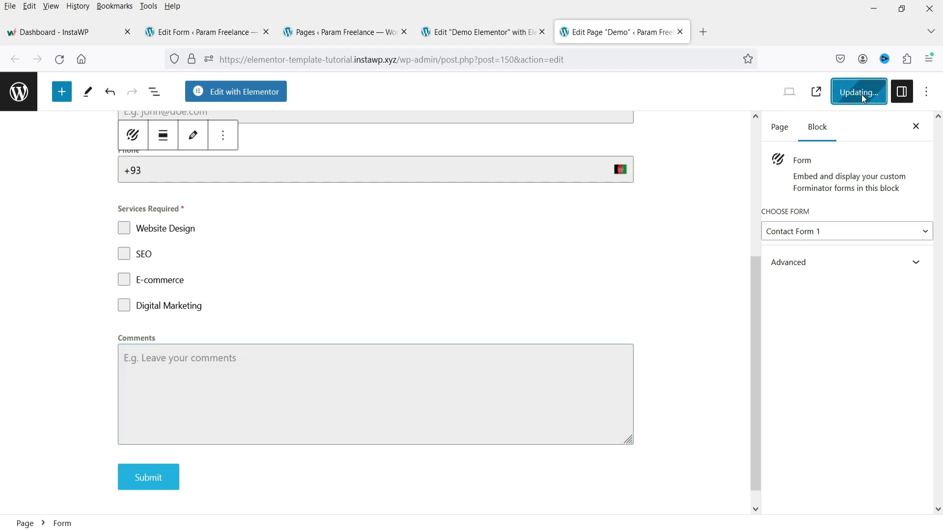
Step: Check the form on the live Demo page, then return to the Elementor tab
left_click(110, 493)
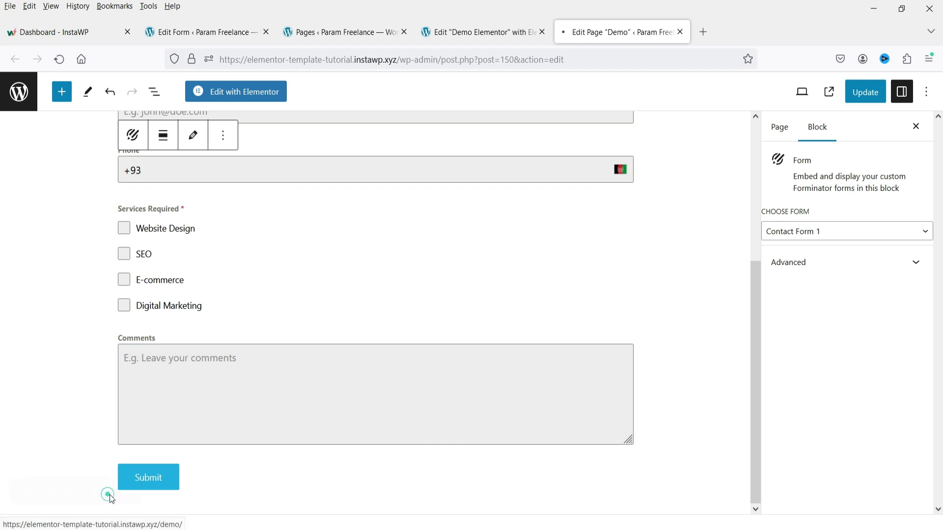
scroll(575, 265, "down", 8)
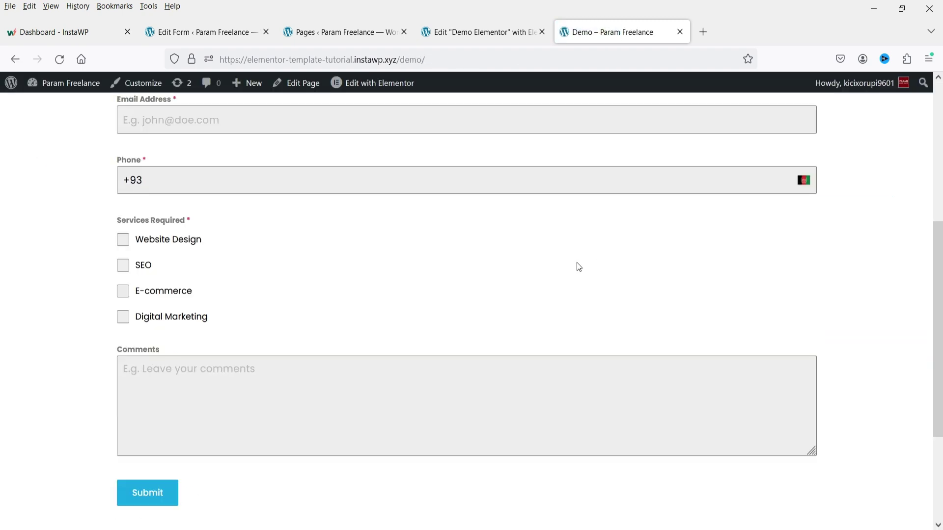
scroll(573, 264, "up", 10)
left_click(474, 40)
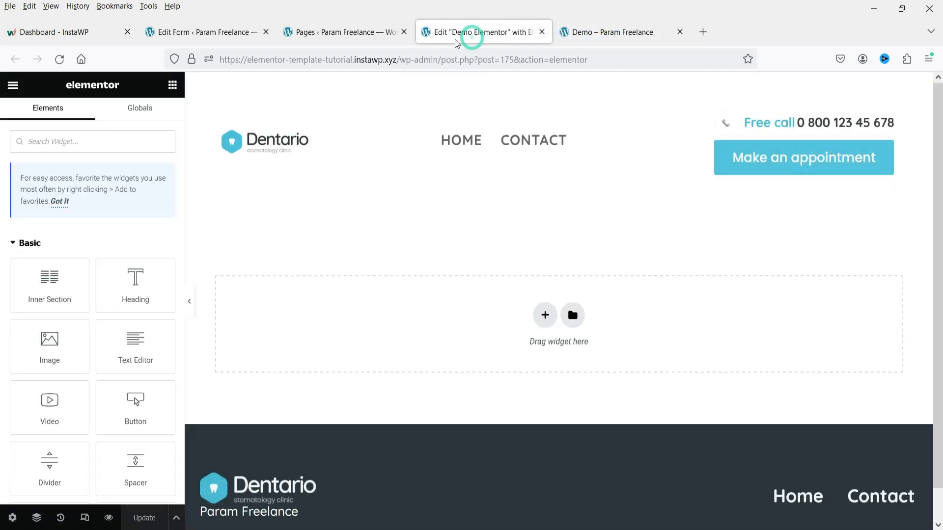
Step: Add a single-column section and place a Shortcode widget in it
left_click(545, 315)
left_click(375, 358)
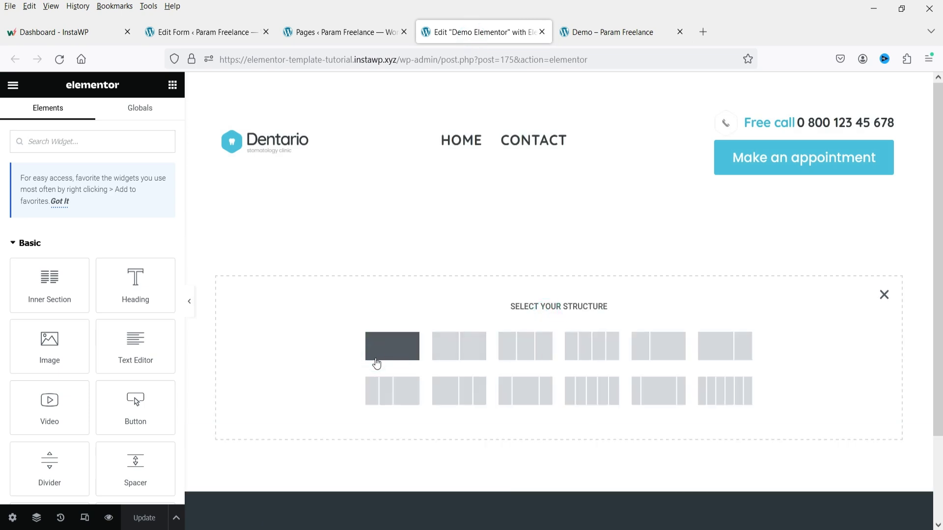
left_click(392, 350)
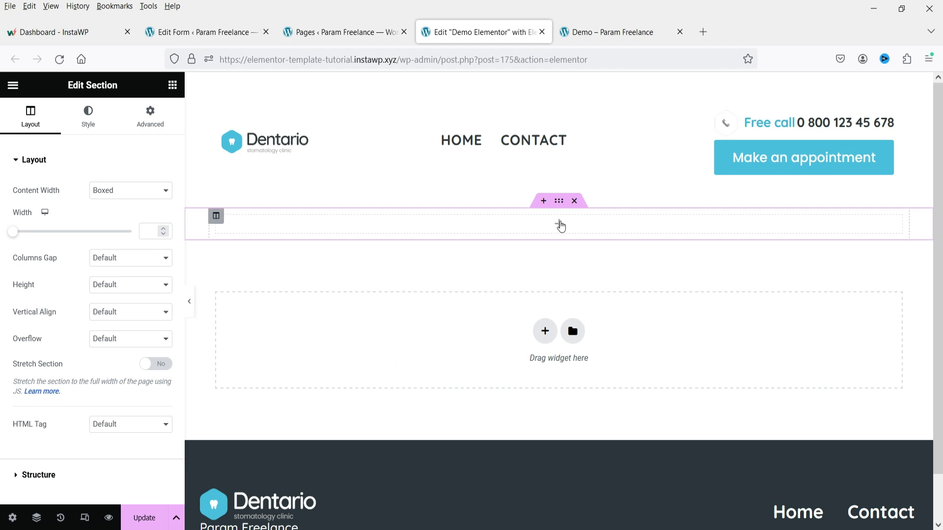
left_click(560, 224)
type("short")
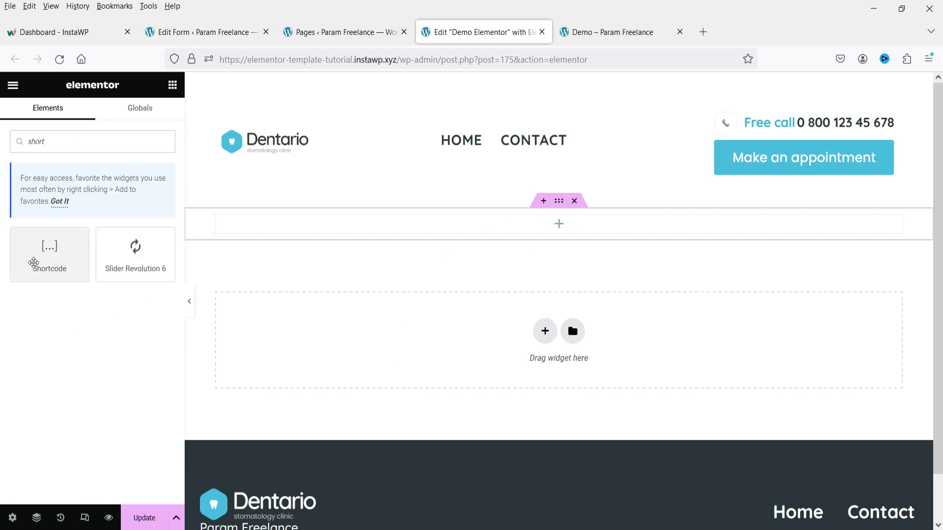
left_click_drag(44, 250, 355, 229)
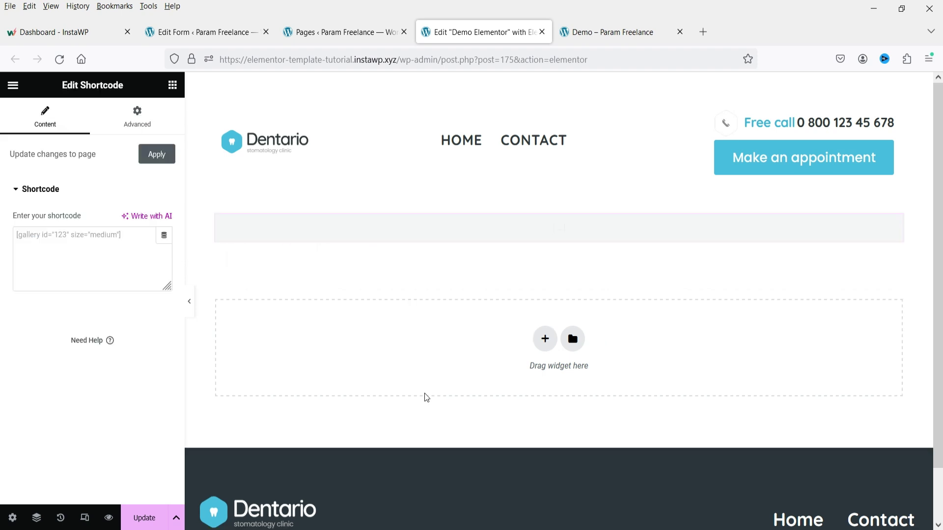
Step: Paste [forminator_form id="207"] into the widget, update the page, and open the live page
left_click(41, 250)
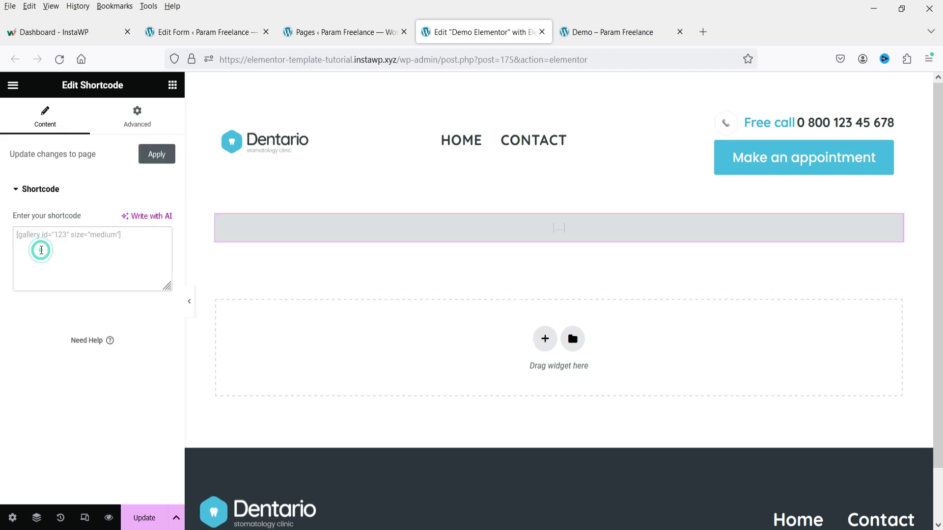
type("[forminator_form id=\"207\"]")
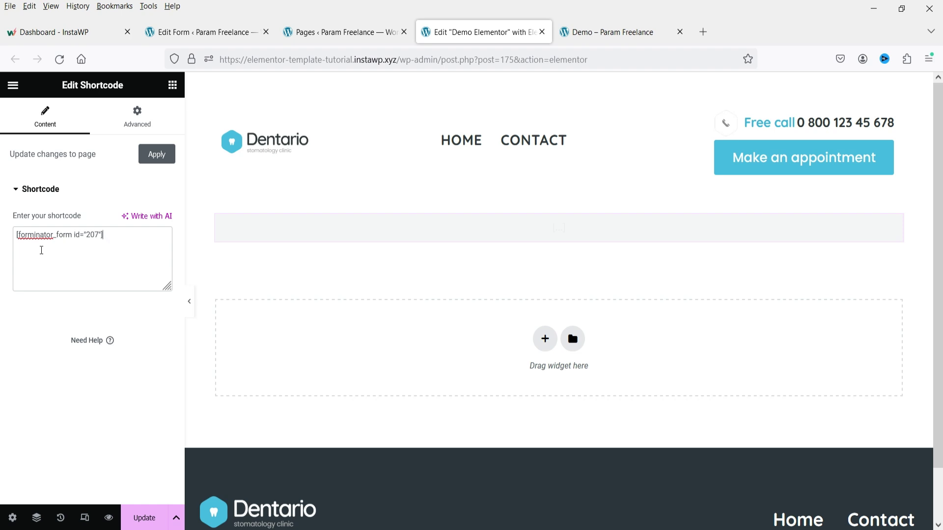
scroll(212, 278, "down", 4)
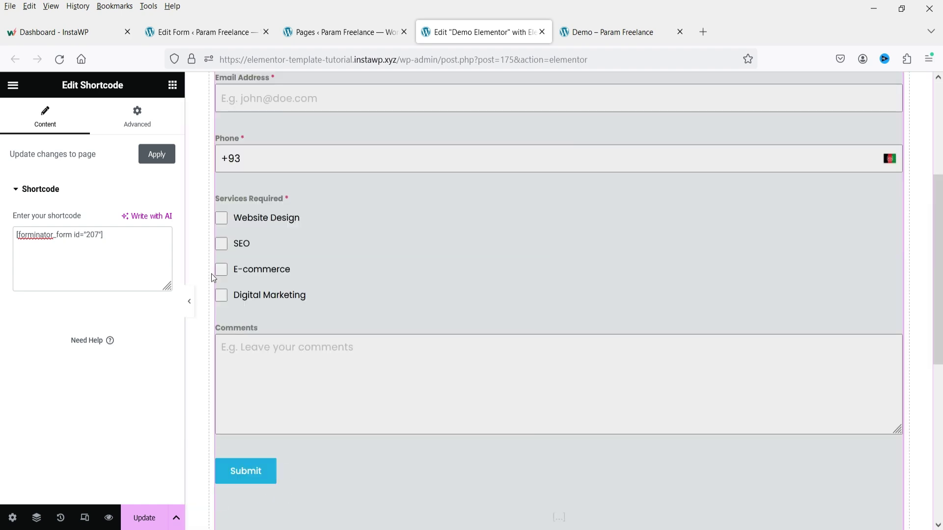
left_click(144, 519)
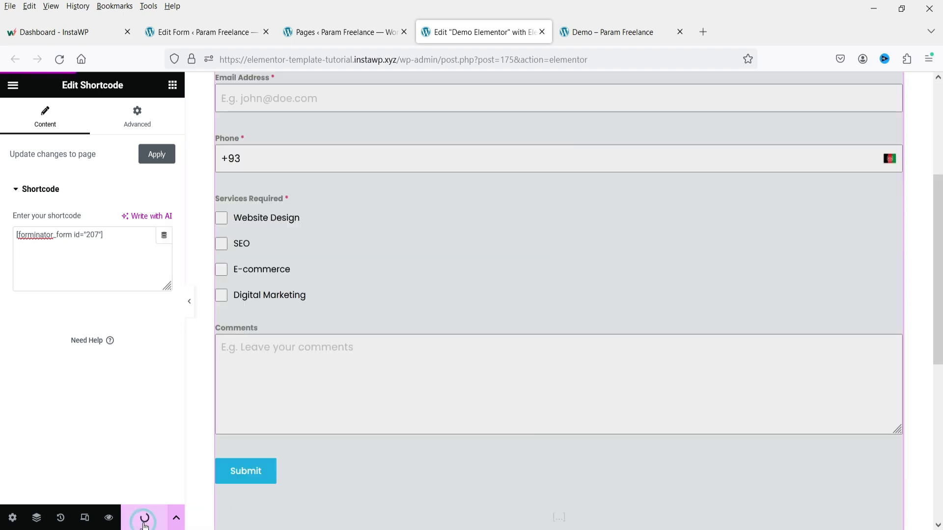
left_click(12, 85)
right_click(70, 308)
left_click(103, 320)
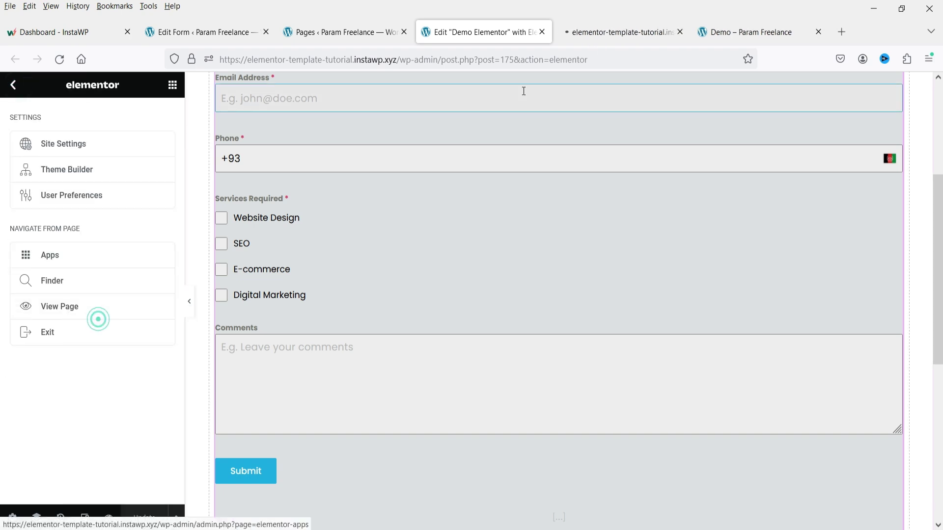
left_click(601, 35)
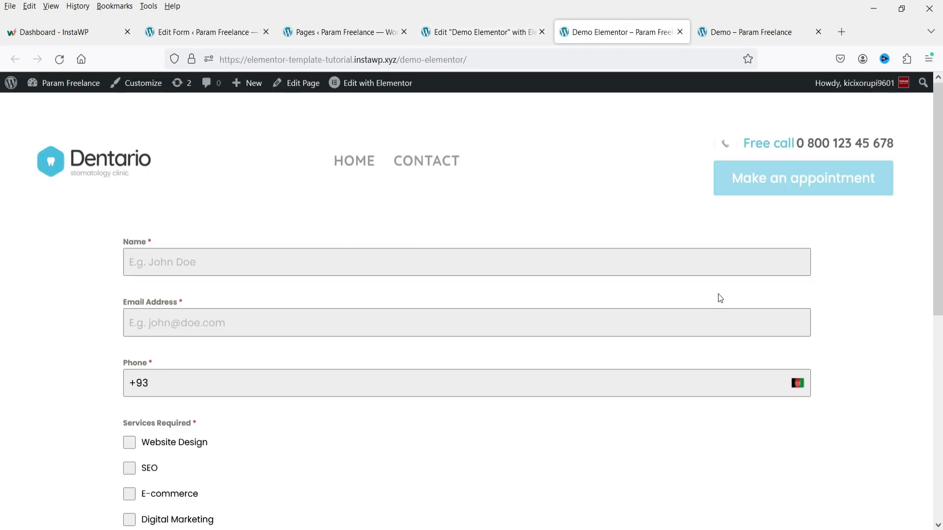
Step: Scroll through the contact form on the live Demo Elementor page, then go back to Contact Form 1's settings
scroll(669, 298, "down", 3)
scroll(648, 296, "down", 3)
scroll(618, 297, "up", 6)
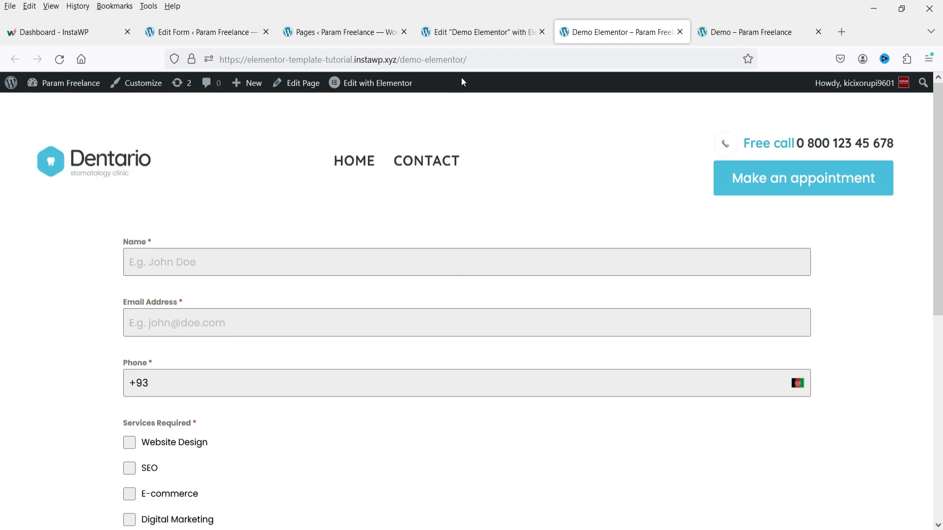
left_click(467, 37)
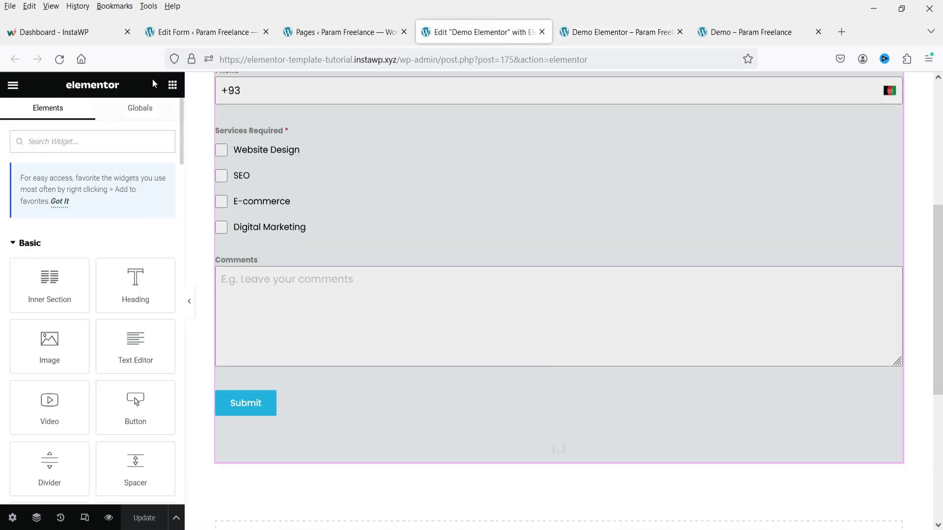
left_click(183, 31)
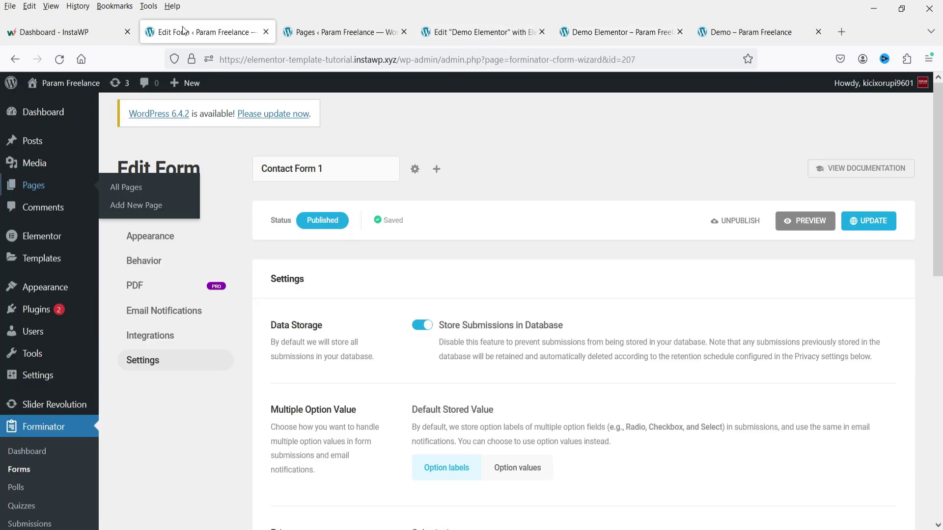
Step: Give the submit button a dark red background, save the form, and reload the live Demo page to check it
left_click(147, 236)
scroll(707, 325, "down", 3)
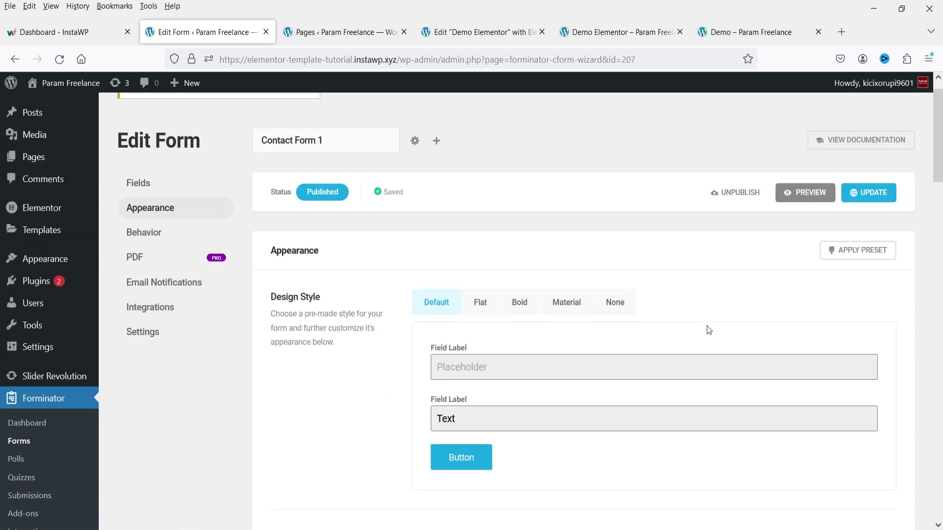
scroll(707, 333, "down", 10)
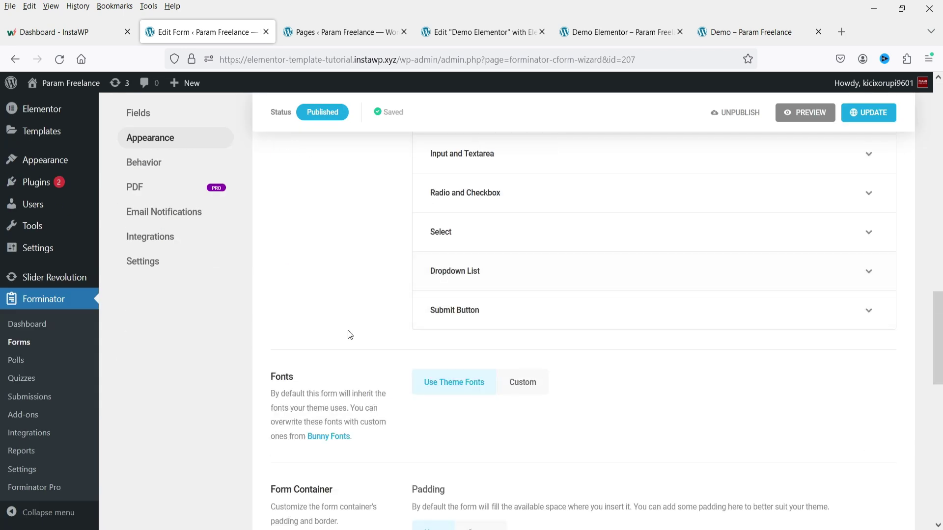
left_click(467, 317)
scroll(470, 306, "down", 3)
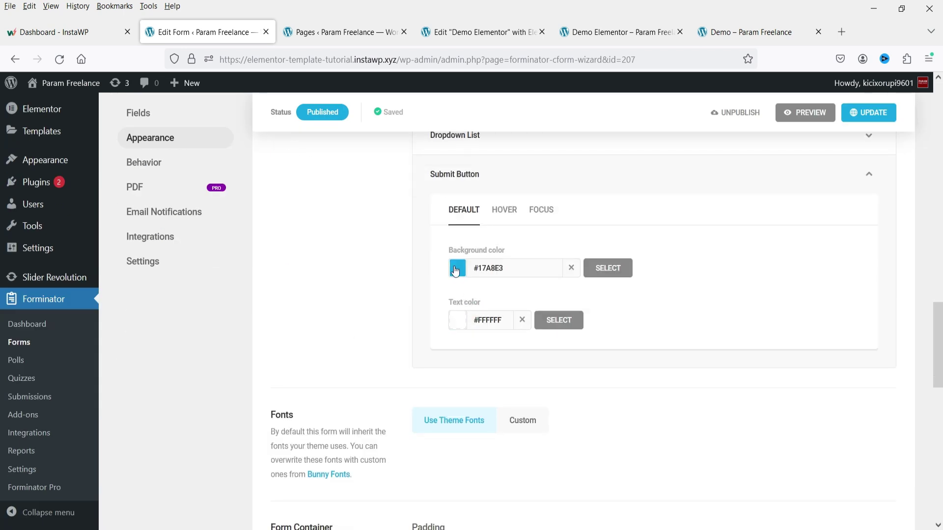
left_click(455, 271)
left_click(457, 345)
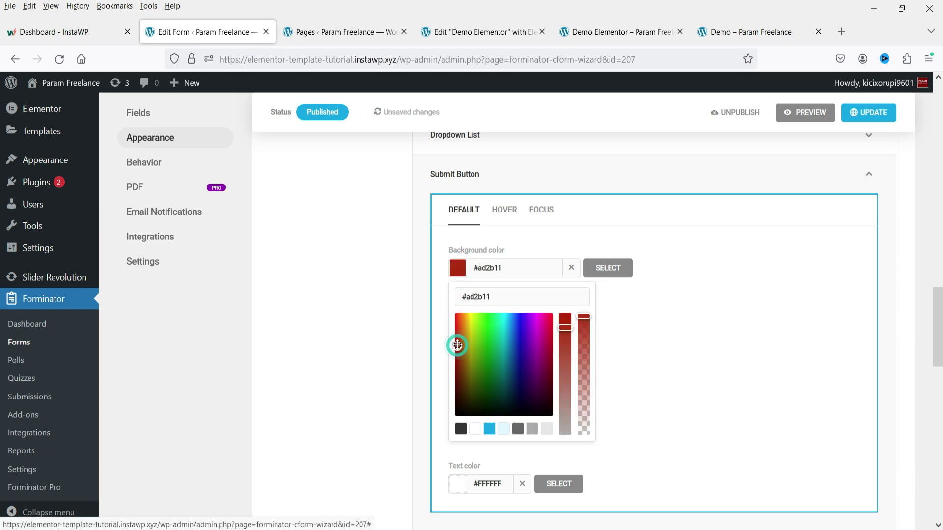
left_click(690, 346)
left_click(876, 116)
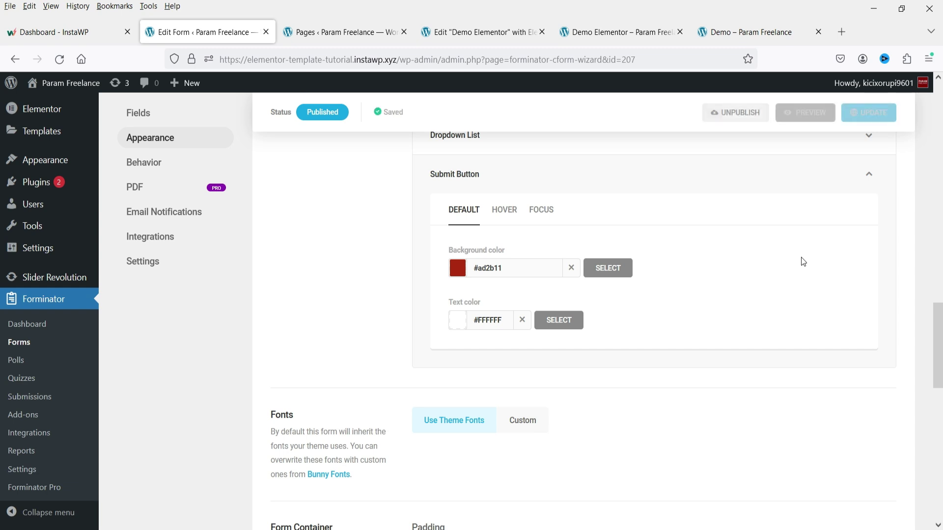
left_click(757, 31)
left_click(59, 59)
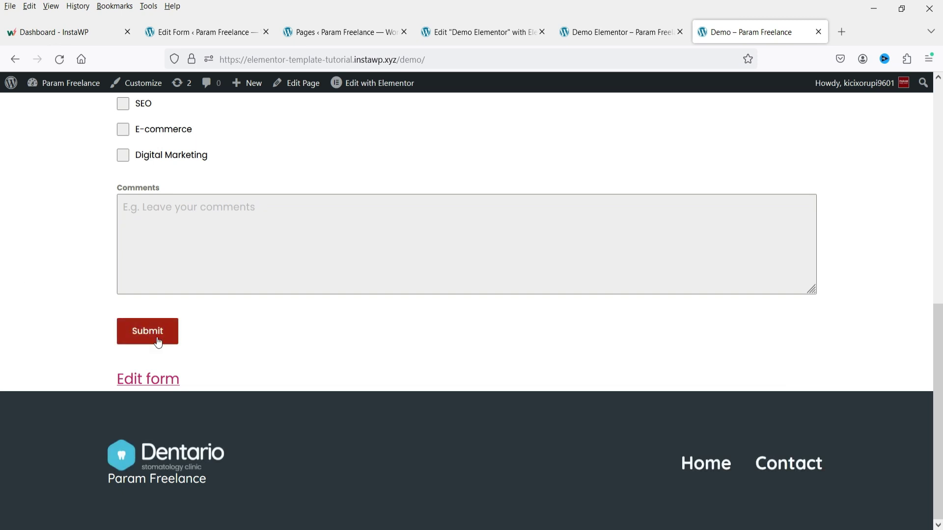
Step: Bring up the Input and Textarea colour options in Appearance, comparing against the live form
left_click(197, 34)
scroll(692, 339, "up", 5)
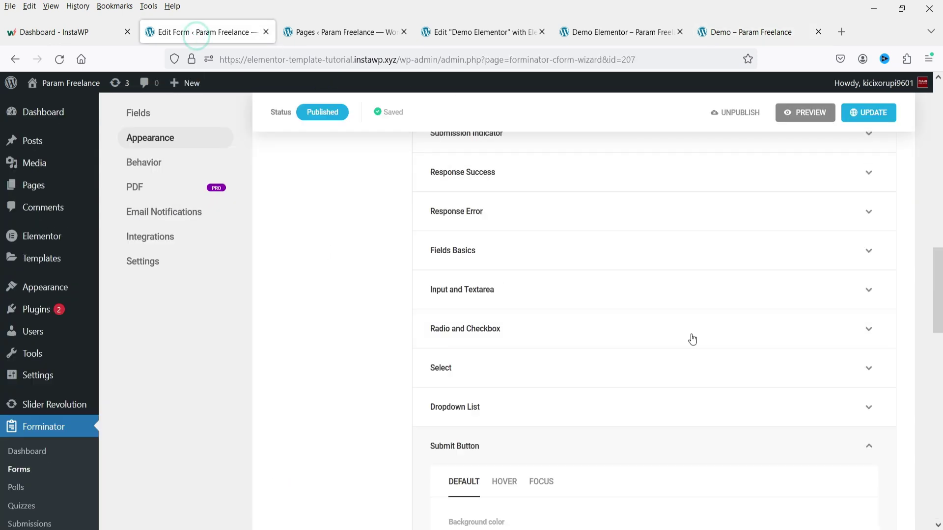
left_click(510, 254)
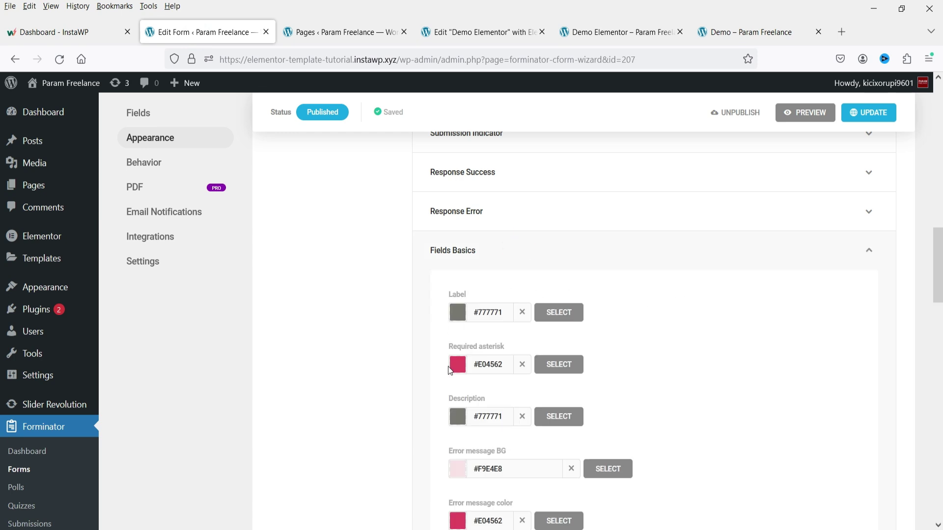
scroll(667, 328, "down", 3)
scroll(507, 253, "up", 3)
left_click(507, 252)
scroll(528, 270, "up", 3)
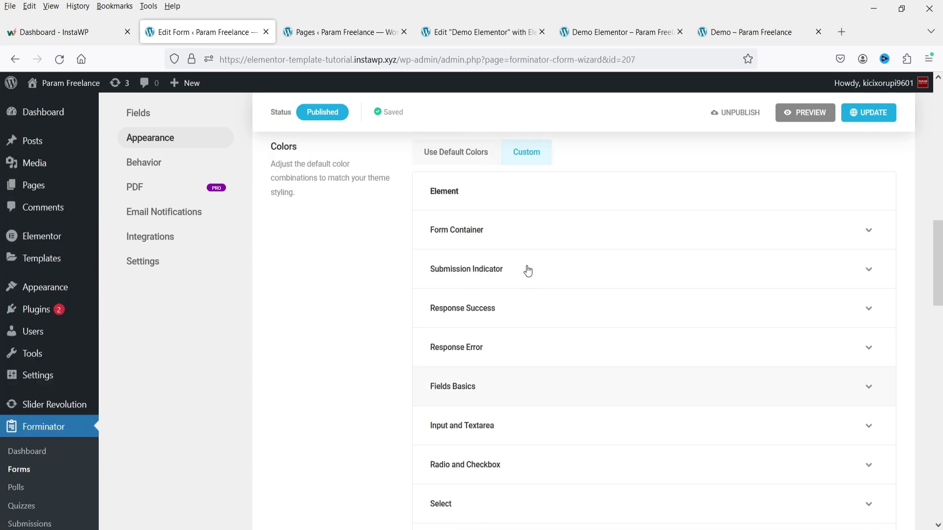
scroll(528, 270, "down", 4)
left_click(507, 229)
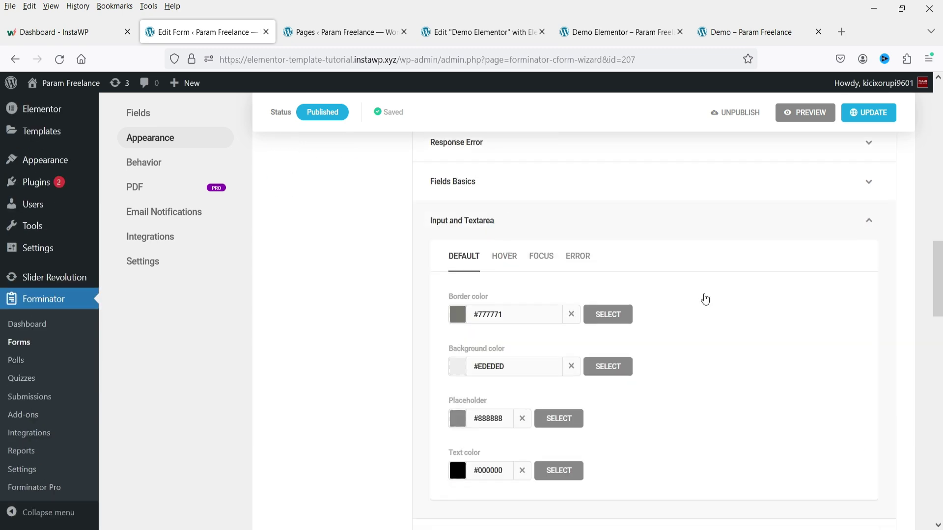
scroll(645, 285, "down", 3)
left_click(736, 32)
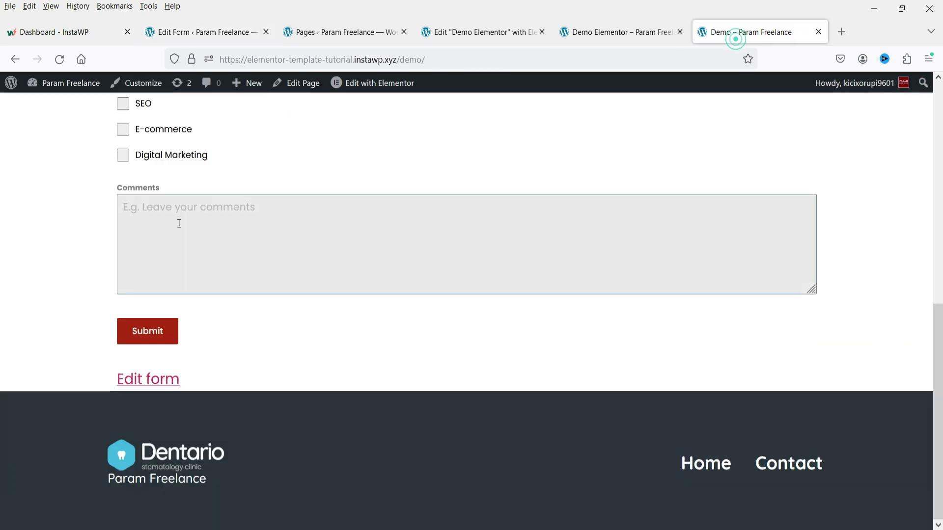
left_click(209, 32)
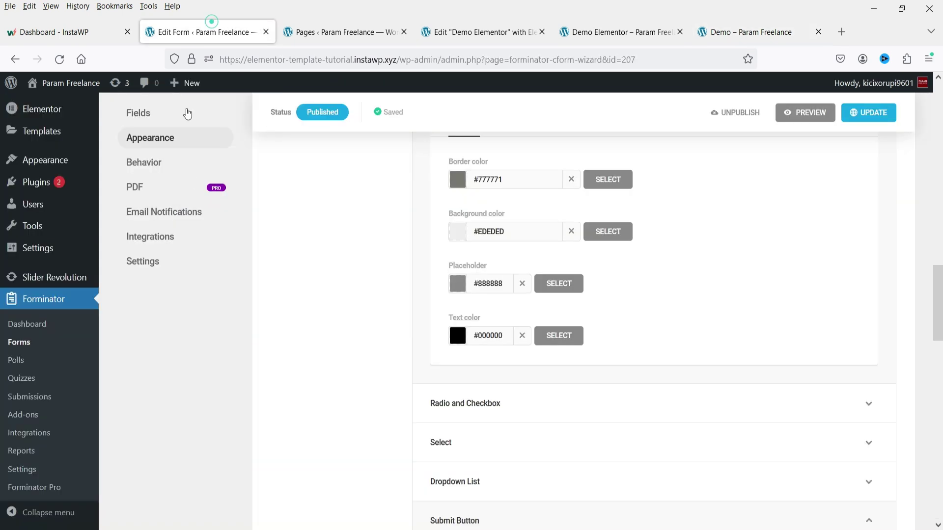
Step: Set the input background to pale yellow rgba(248,255,209,0.85), update the form, and reload the Demo page
left_click(458, 232)
left_click(570, 298)
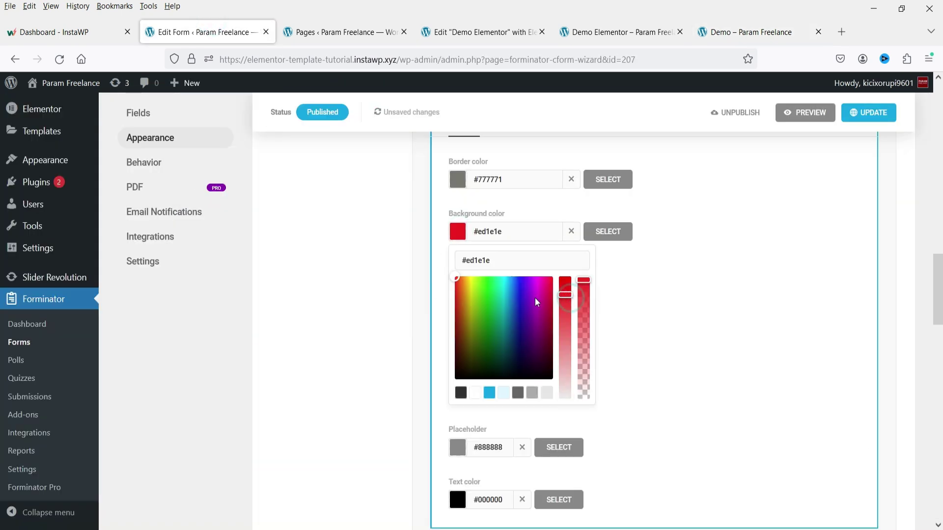
left_click_drag(455, 277, 470, 278)
left_click(568, 296)
left_click_drag(570, 302, 565, 369)
left_click_drag(588, 317, 589, 306)
left_click(565, 376)
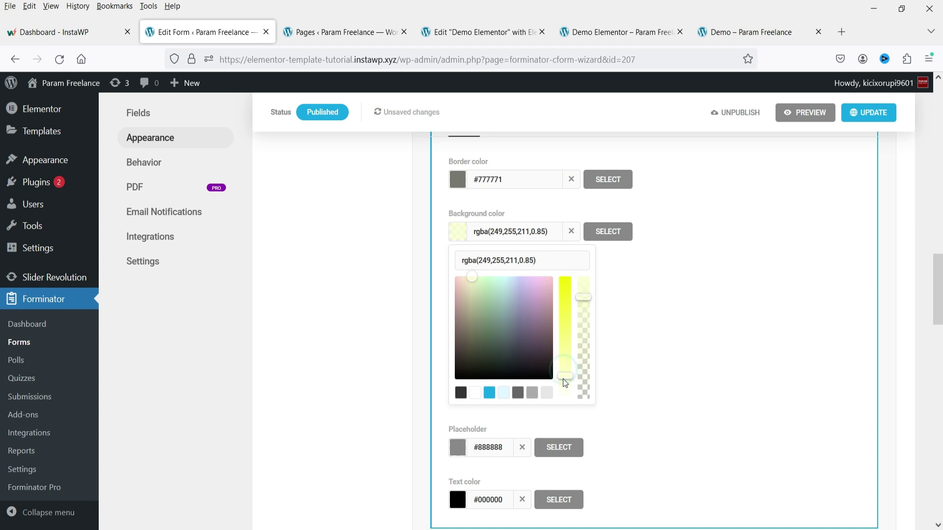
left_click(873, 114)
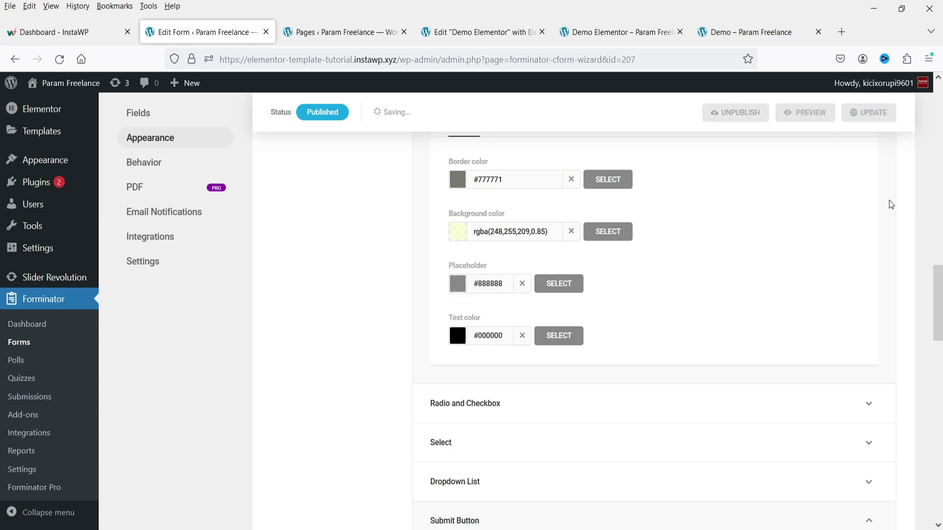
left_click(734, 32)
left_click(59, 59)
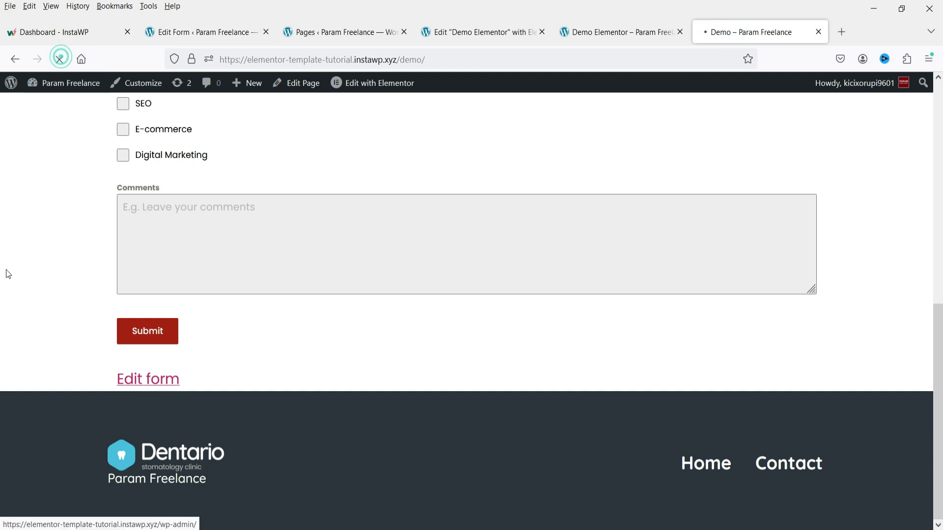
Step: Focus the Name and Email Address fields on the live page to check their pale yellow styling
scroll(288, 313, "up", 5)
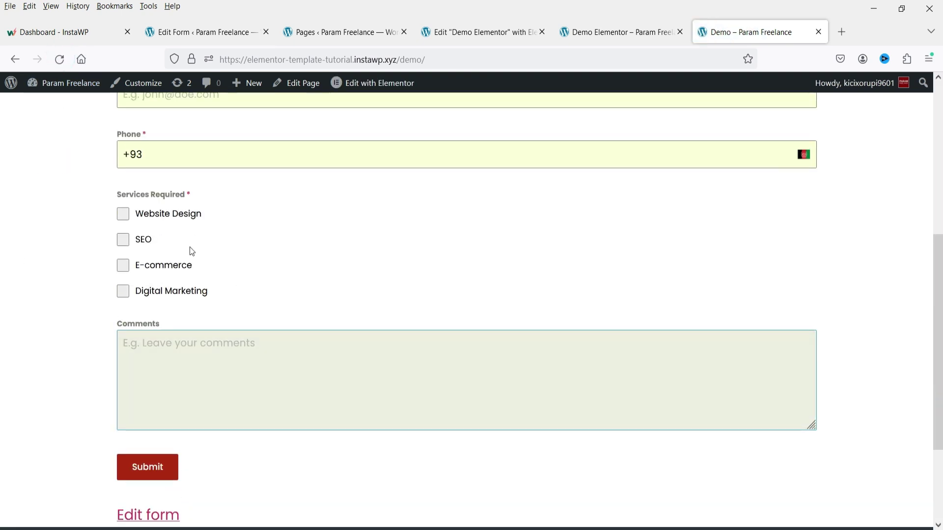
scroll(295, 236, "up", 2)
left_click(194, 245)
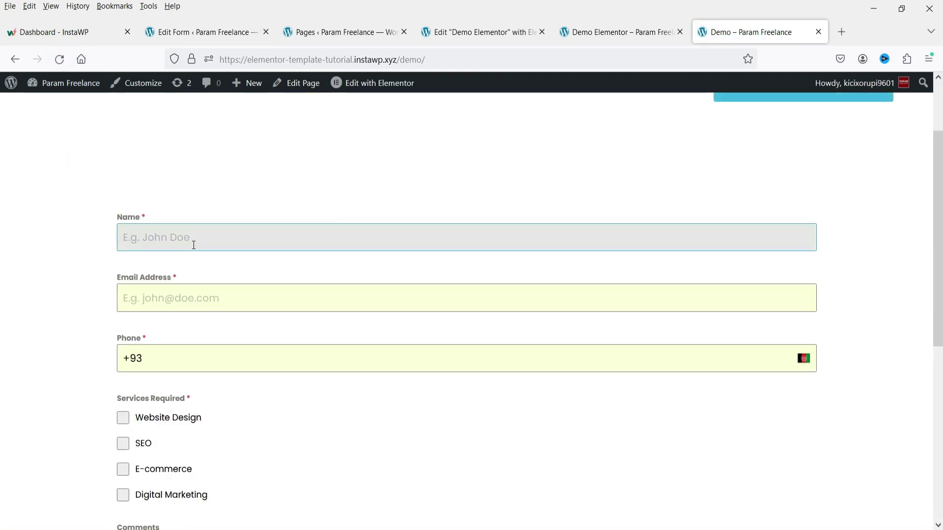
left_click(223, 308)
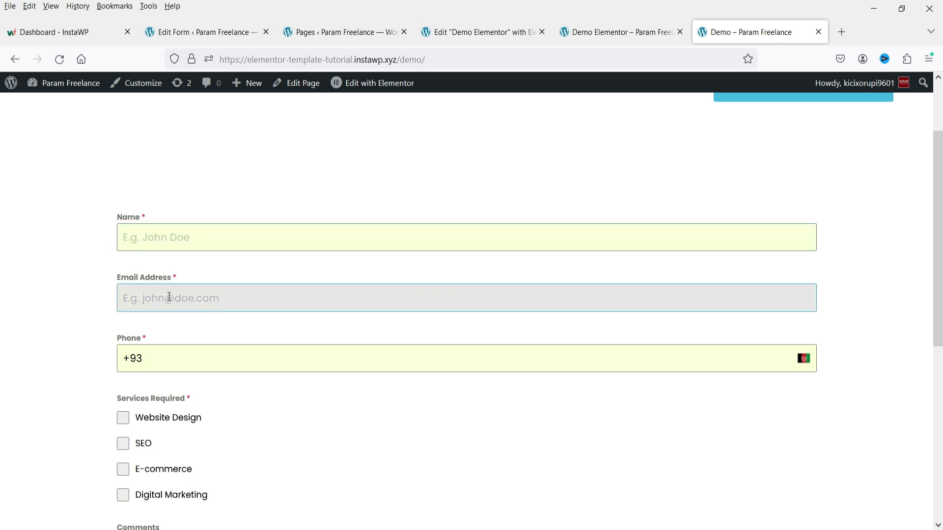
left_click(48, 299)
scroll(20, 302, "down", 5)
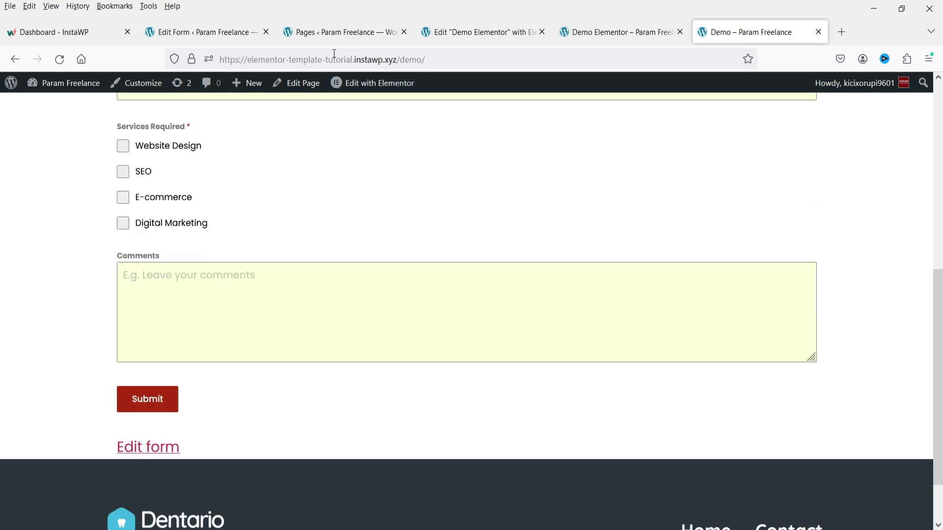
left_click(202, 32)
Step: Enter a test name and e-mail on the live form and start a phone number with the 93 country code
scroll(552, 315, "up", 8)
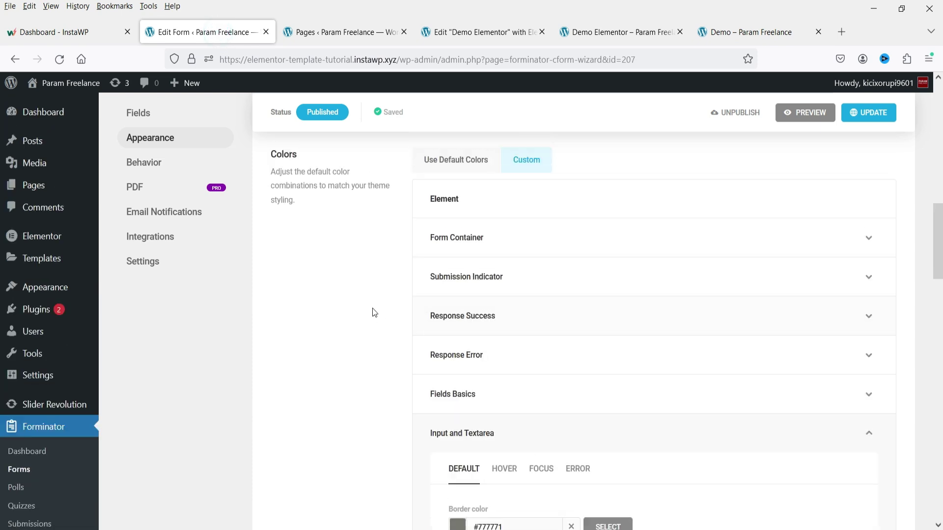
scroll(374, 313, "up", 5)
scroll(406, 325, "up", 8)
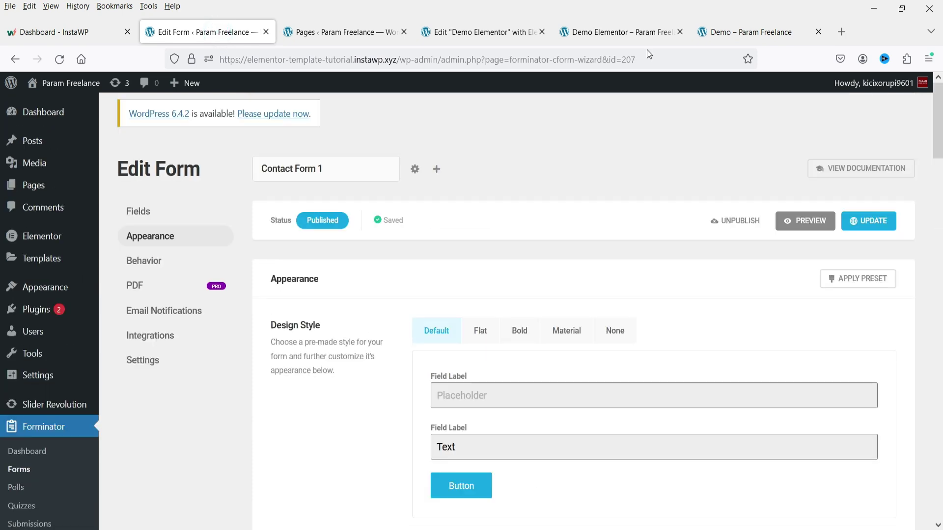
left_click(733, 32)
scroll(135, 241, "up", 5)
left_click(187, 235)
type("john")
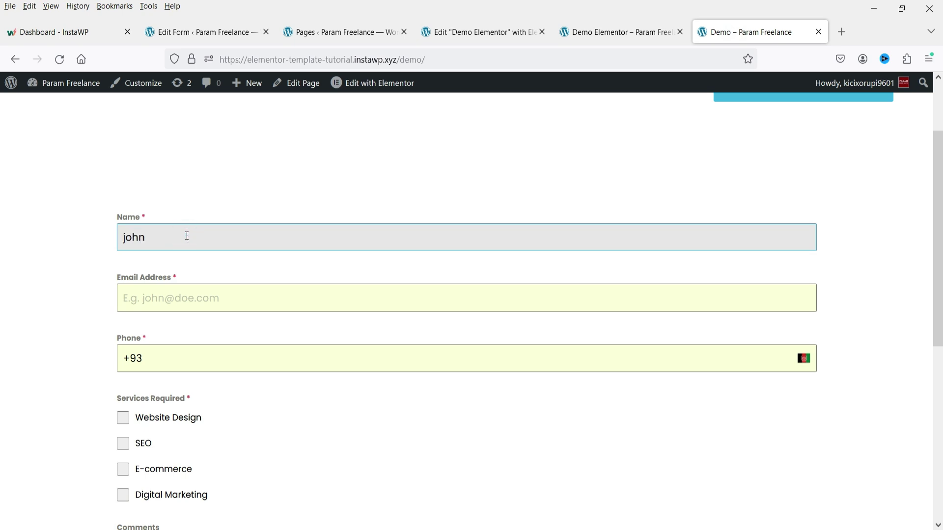
key("Tab")
type("hn@example.com")
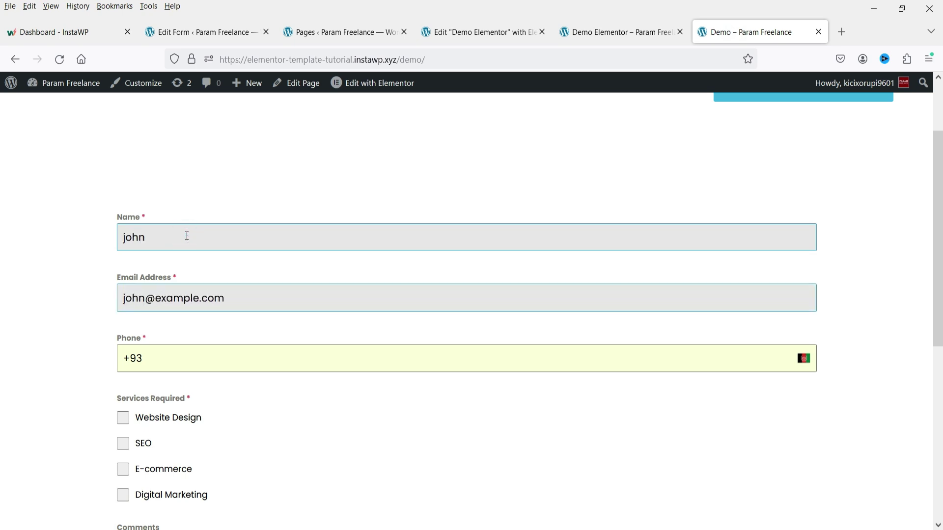
double_click(136, 358)
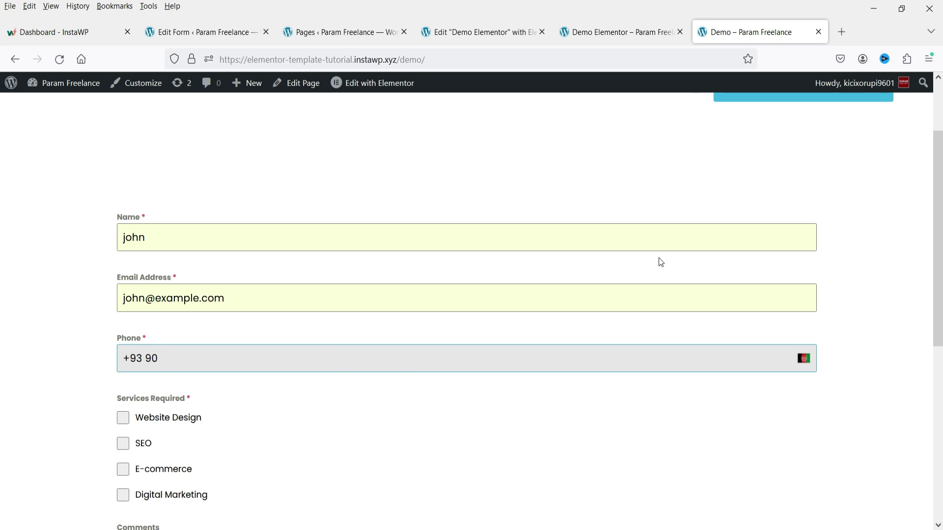
left_click(280, 368)
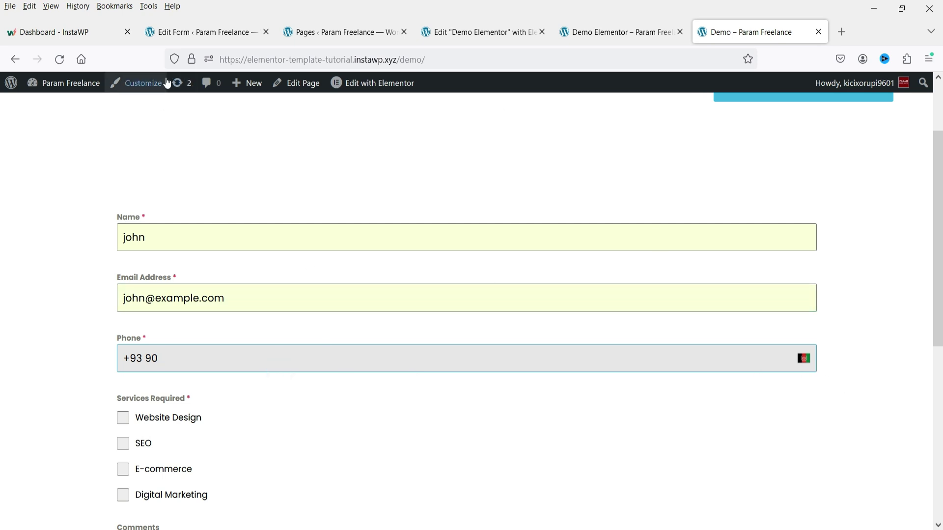
left_click(181, 34)
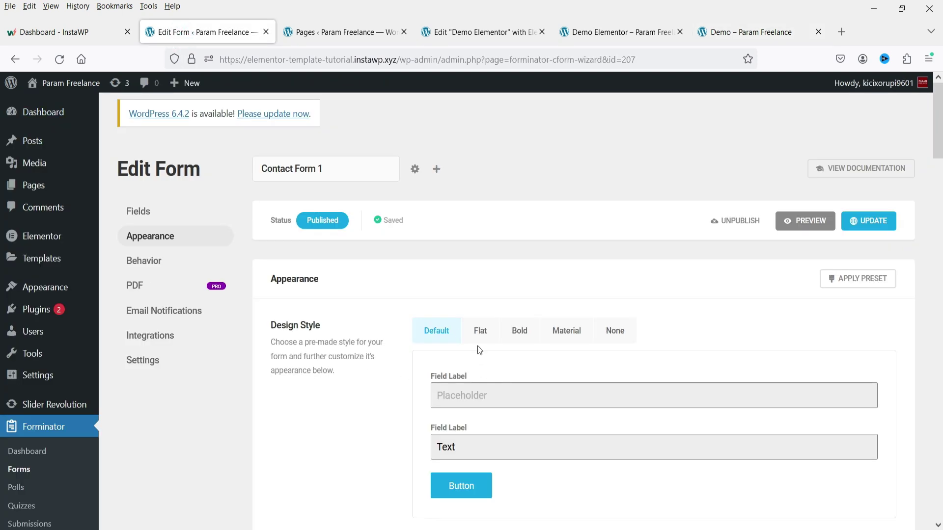
Step: Set the Phone field's Validation Type to None, apply, update the form, and reload the Demo page
left_click(132, 211)
scroll(584, 308, "down", 4)
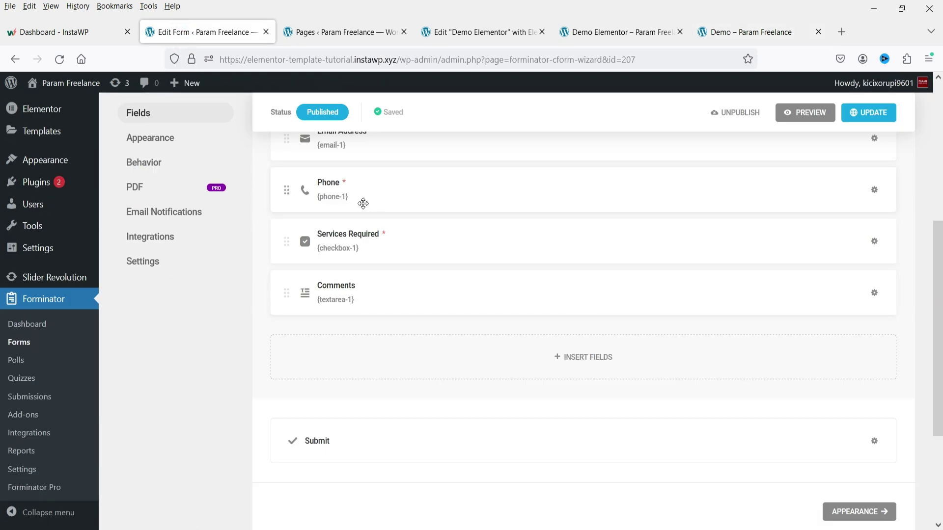
left_click(363, 203)
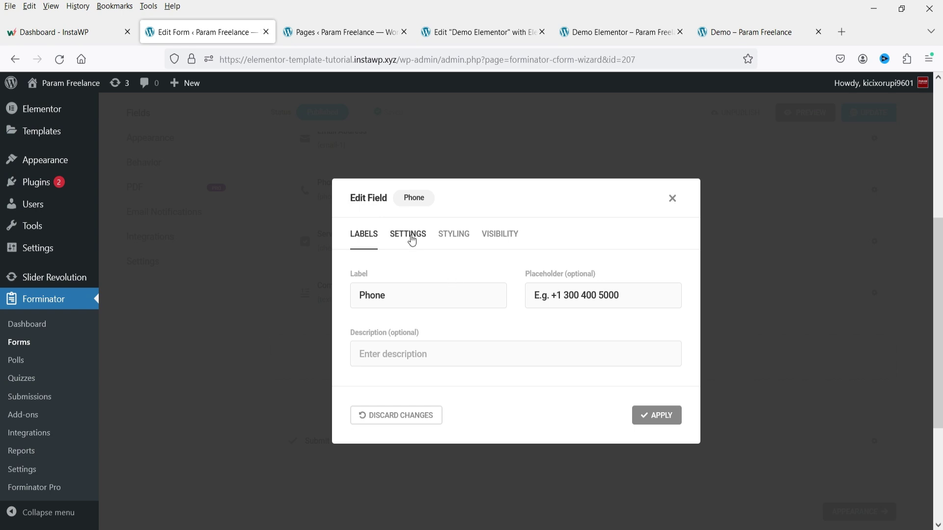
left_click(409, 236)
scroll(489, 298, "down", 2)
scroll(490, 299, "down", 2)
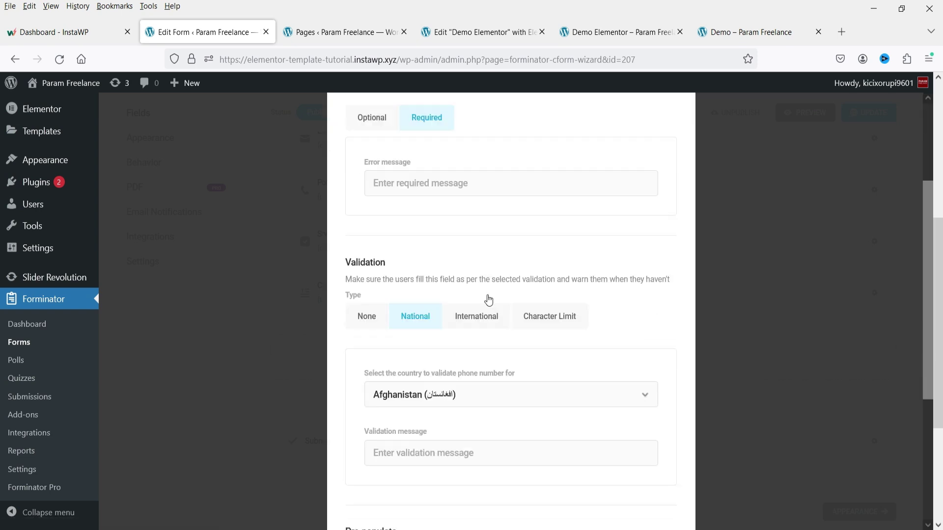
left_click(367, 316)
scroll(377, 319, "down", 2)
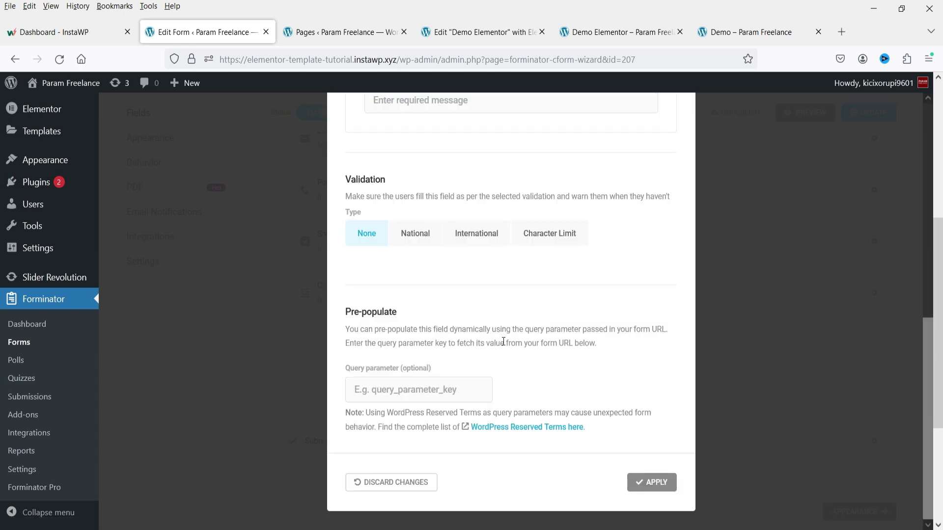
left_click(651, 486)
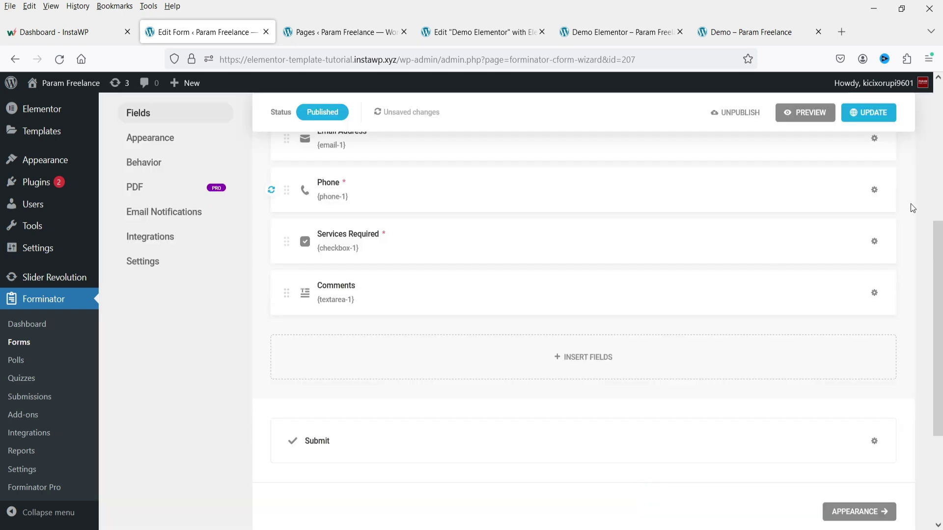
left_click(888, 126)
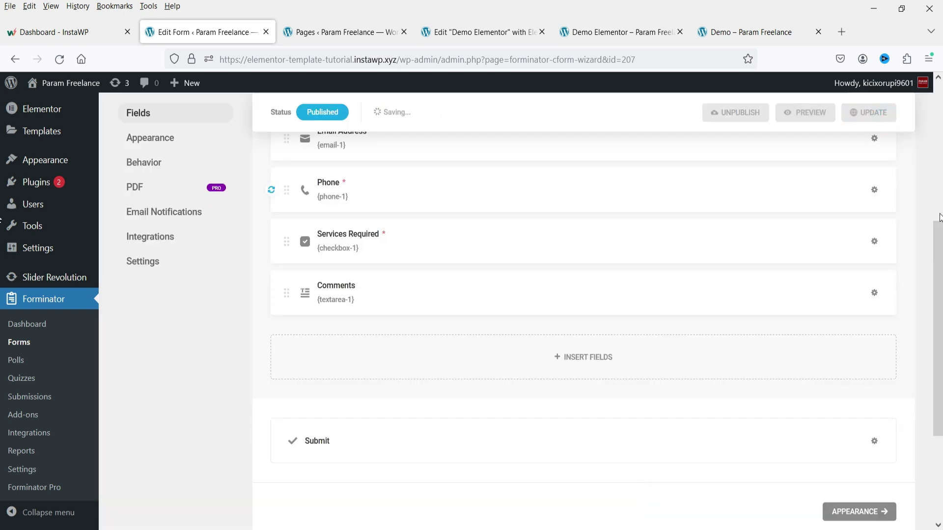
left_click(751, 32)
left_click(59, 59)
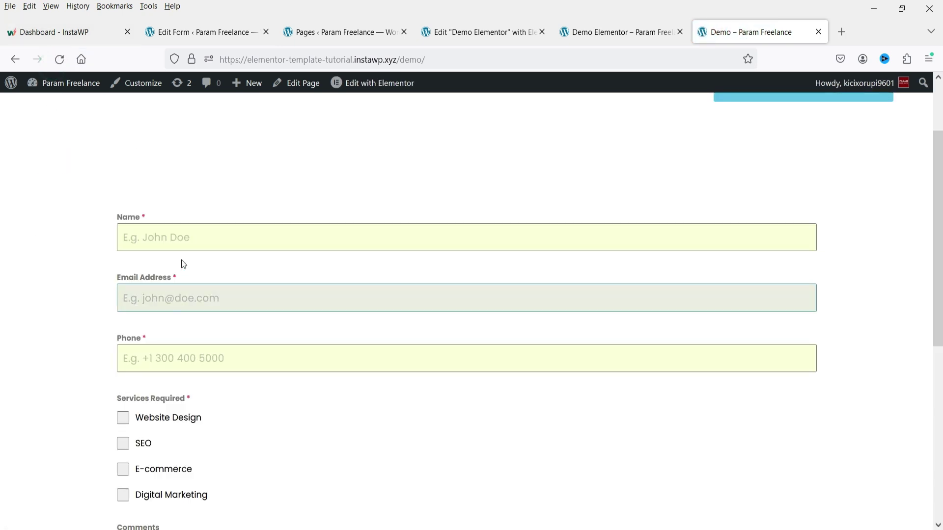
Step: Fill the live form's Name, Email Address and Phone fields with test contact details
left_click(189, 238)
type("john")
key("Tab")
type("john@example.com")
key("Tab")
scroll(148, 265, "down", 3)
Step: Tick Website Design and SEO, comment 'testing the form', submit, and open the Forminator dashboard
left_click(123, 284)
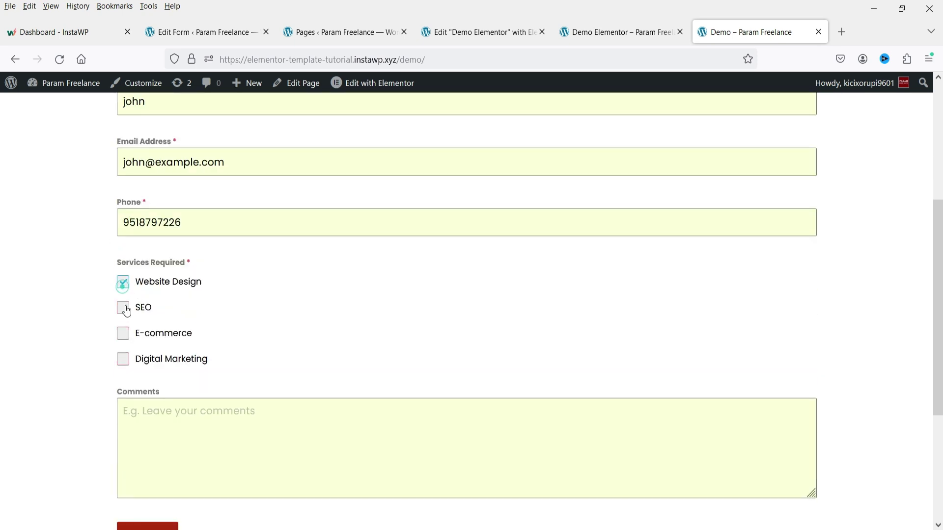
left_click(124, 308)
left_click(211, 422)
type("testing the form")
scroll(211, 422, "down", 4)
left_click(150, 331)
scroll(687, 271, "up", 3)
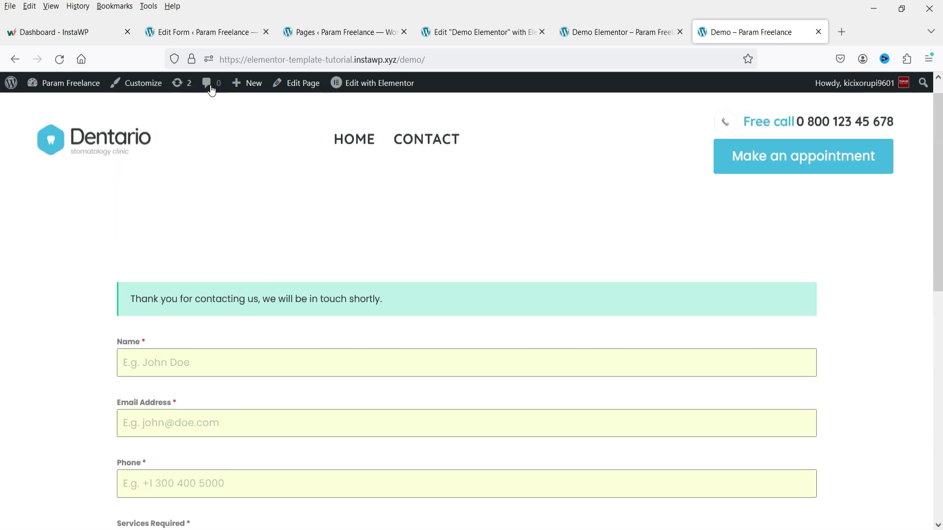
left_click(220, 32)
left_click(35, 324)
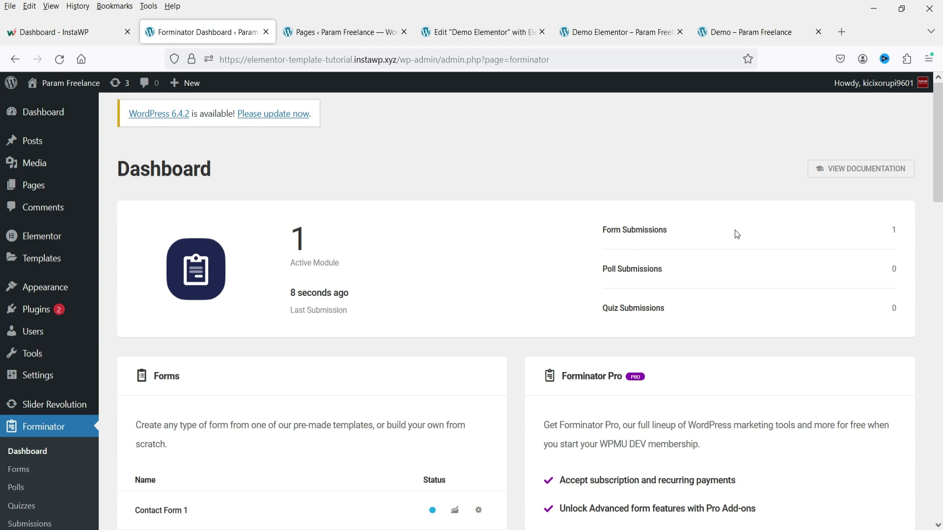
Step: Load the Contact Form 1 form submissions in Forminator's Submissions page
scroll(623, 235, "down", 5)
left_click(15, 393)
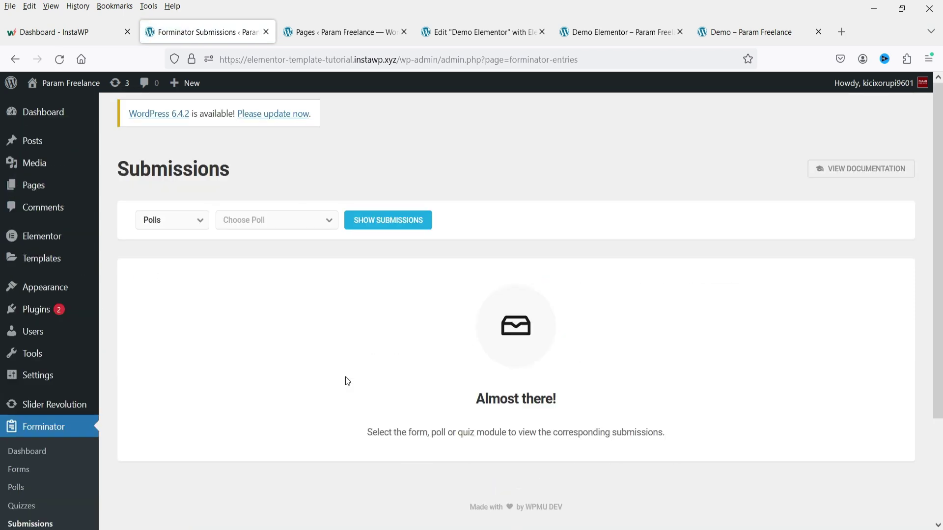
left_click(194, 222)
left_click(156, 249)
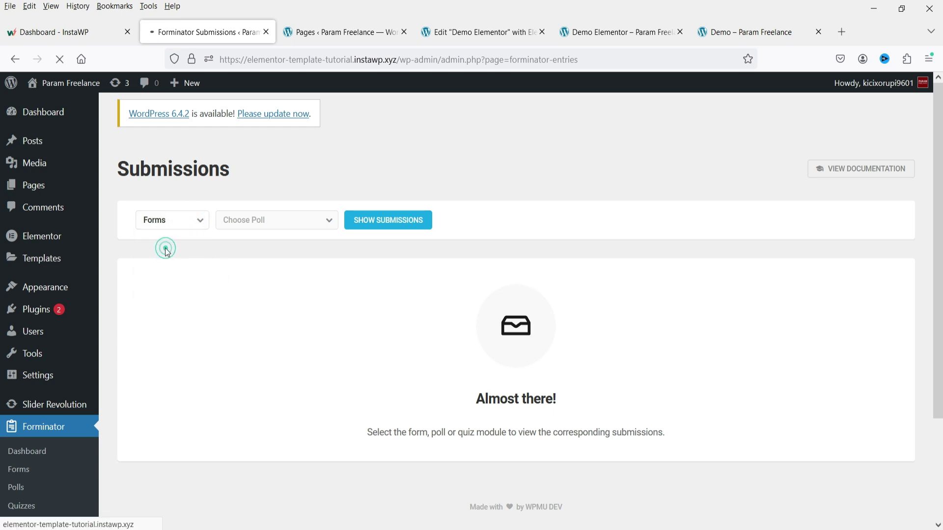
left_click(263, 222)
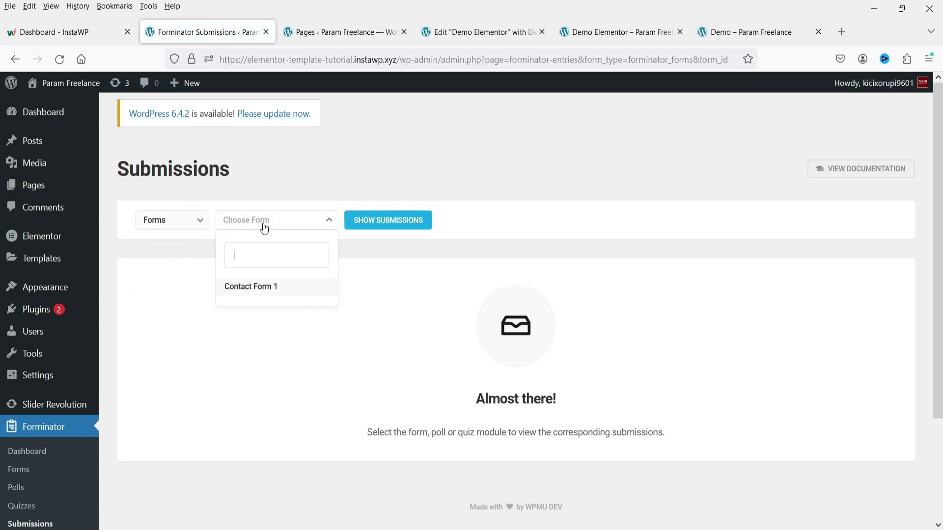
left_click(265, 285)
left_click(379, 228)
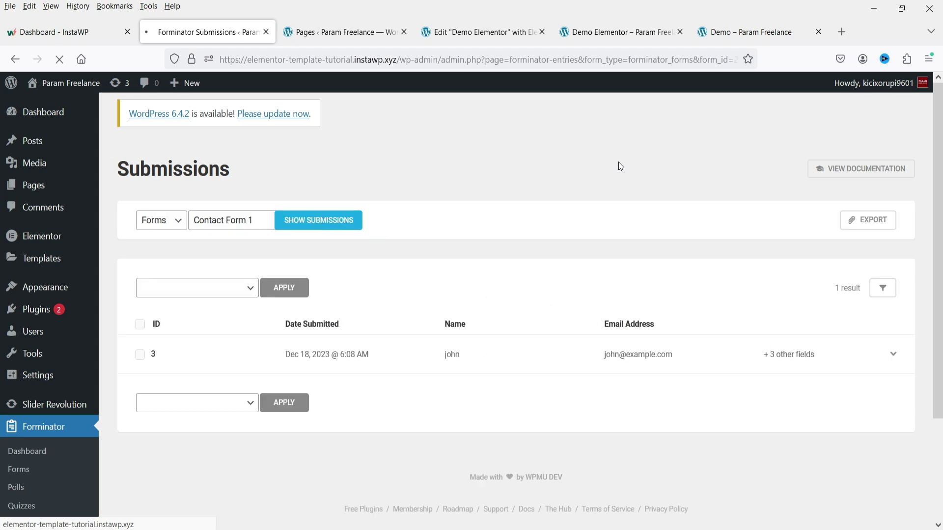
Step: Expand the submission to review its details, then go to the empty Polls page
left_click(634, 358)
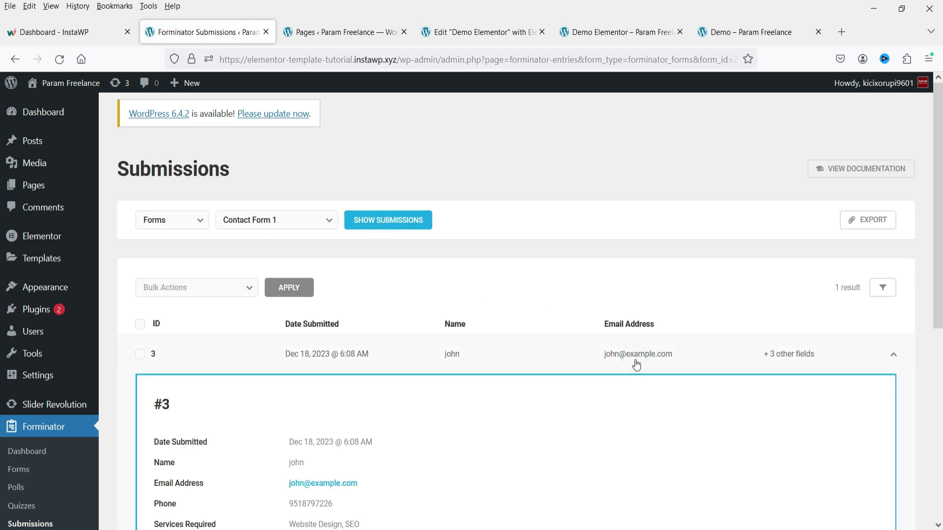
scroll(637, 361, "down", 3)
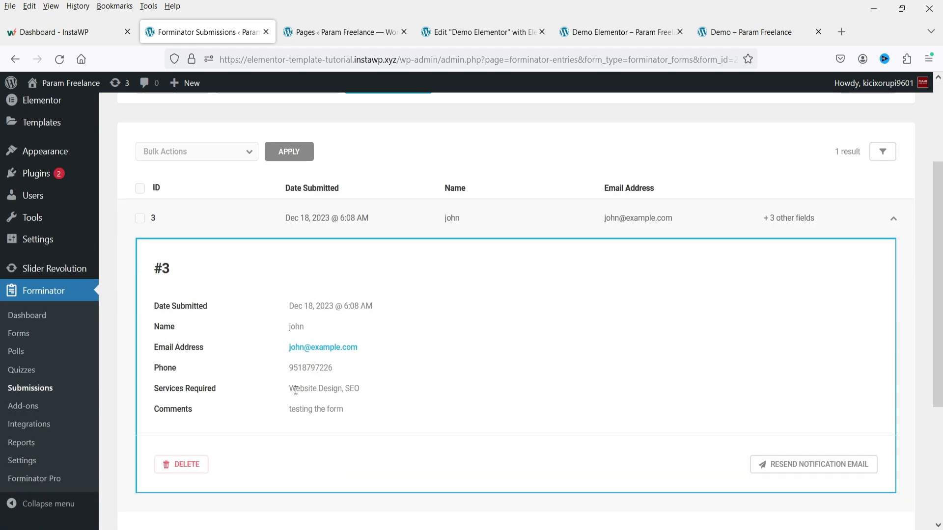
left_click_drag(288, 390, 285, 411)
left_click(357, 411)
left_click(18, 351)
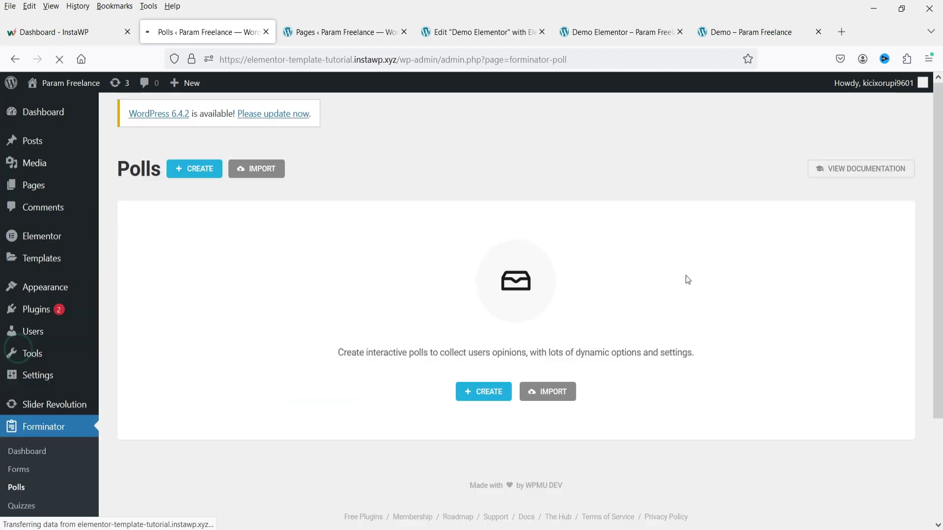
Step: Create a poll named 'Poll 1' asking 'Who is the best Football player?'
left_click(482, 400)
left_click(498, 330)
type("P")
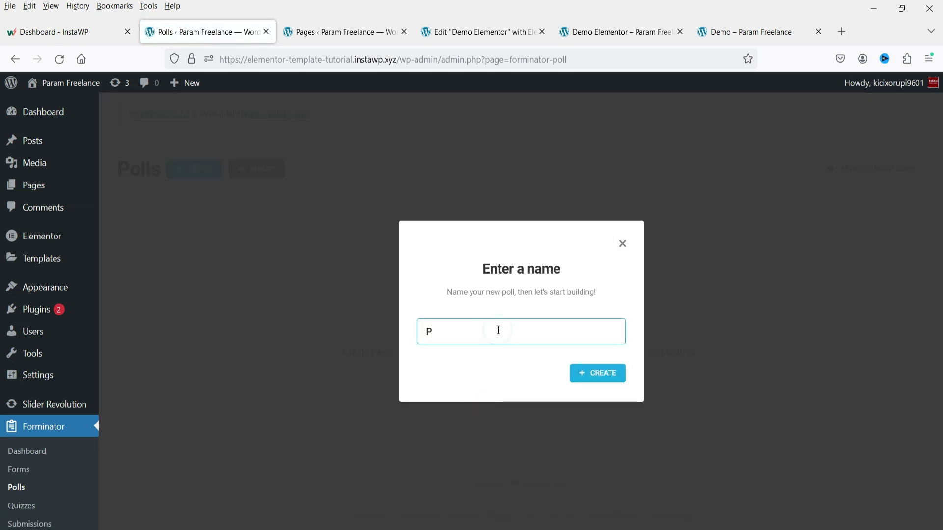
type("oll 1")
left_click(585, 372)
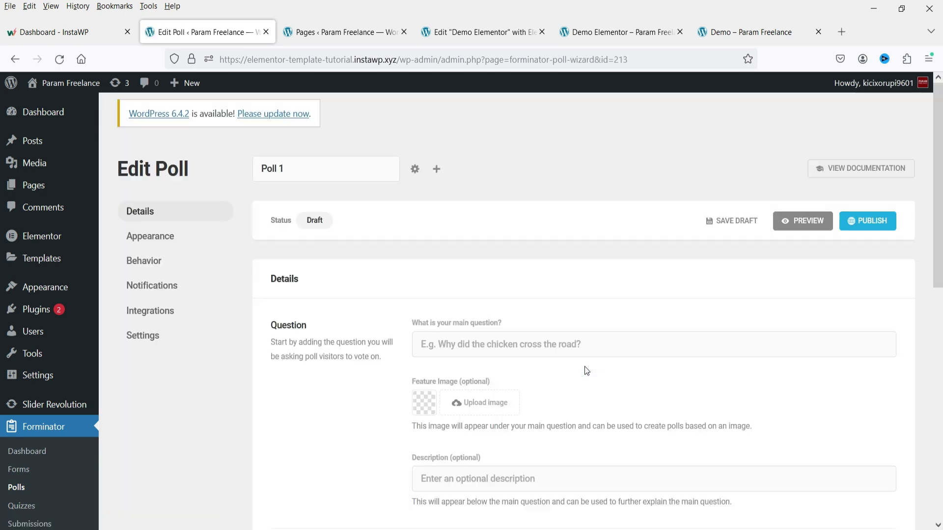
left_click(482, 350)
type("Who is the best Football player?")
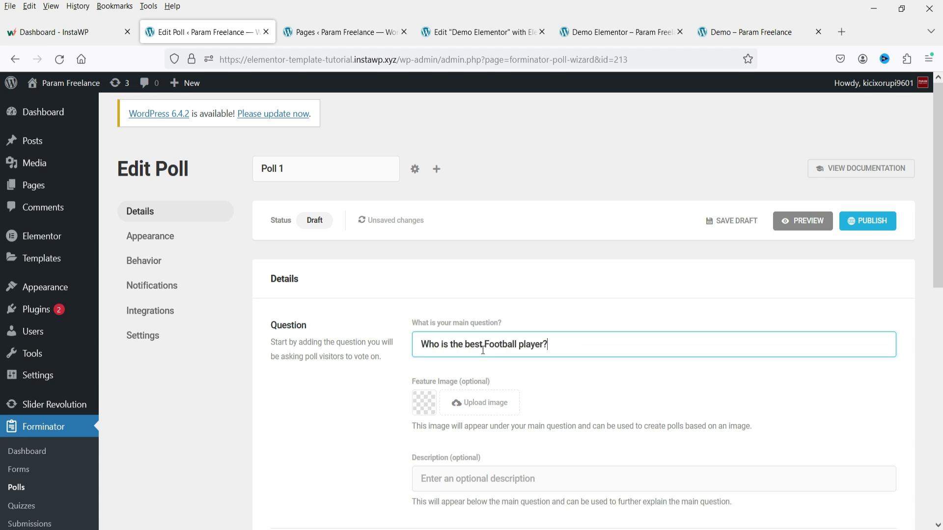
scroll(482, 350, "down", 4)
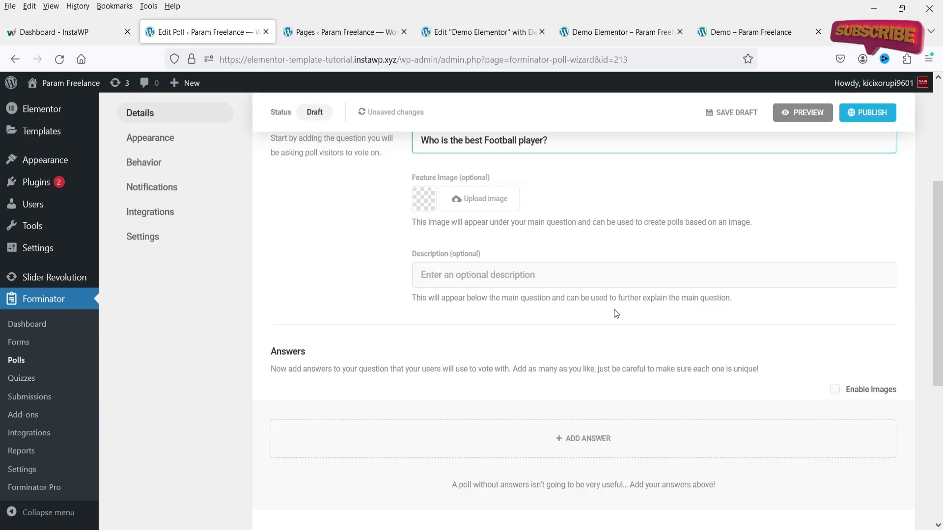
left_click(446, 276)
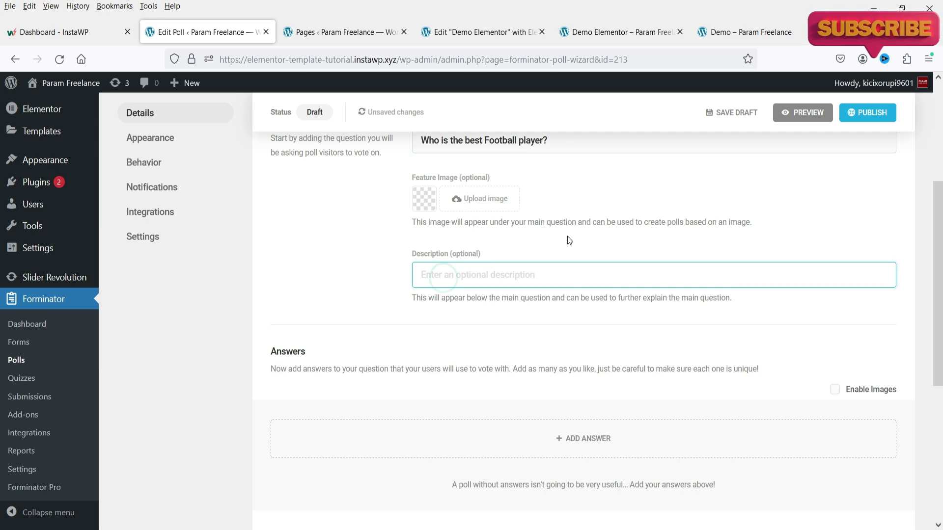
Step: Add the four answers Messi, Ronaldo, Neymar and Mbappe
left_click(574, 441)
type("Messi")
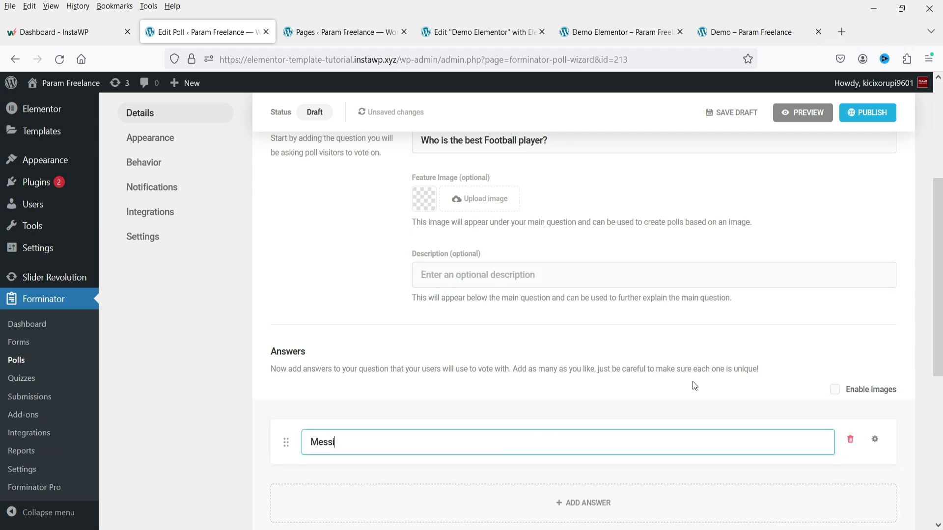
scroll(638, 344, "down", 4)
left_click(579, 305)
type("Ronald")
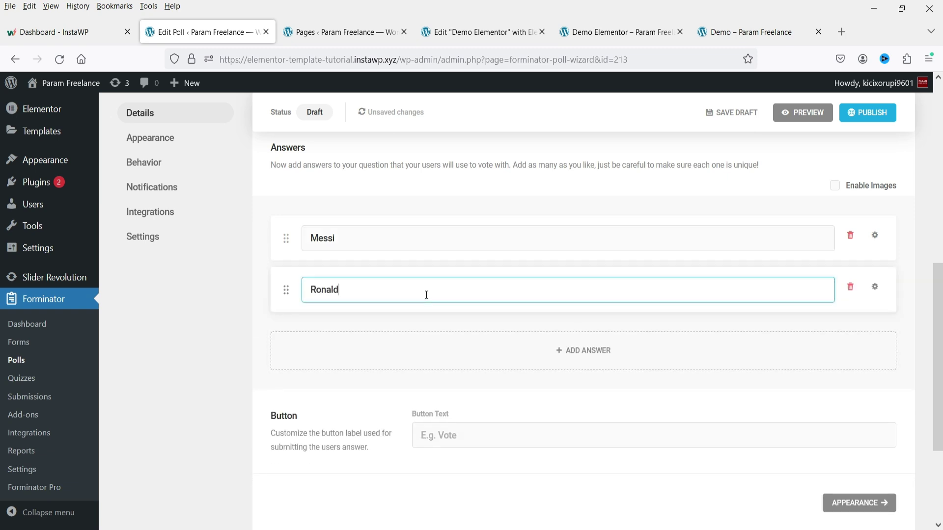
type("o")
left_click(379, 344)
type("Neymar")
left_click(563, 406)
type("Mbappe")
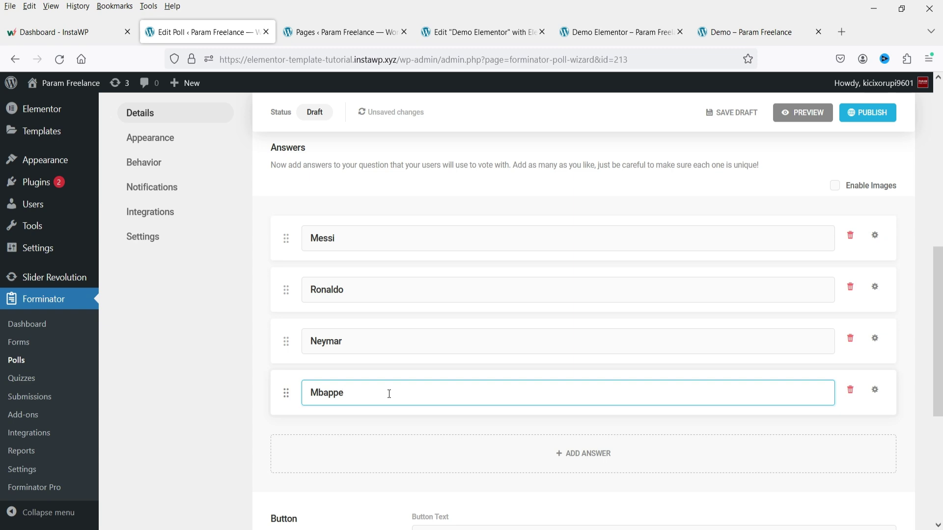
Step: Set the button text to 'Vote Now!', publish the poll, and copy its shortcode
scroll(476, 383, "down", 4)
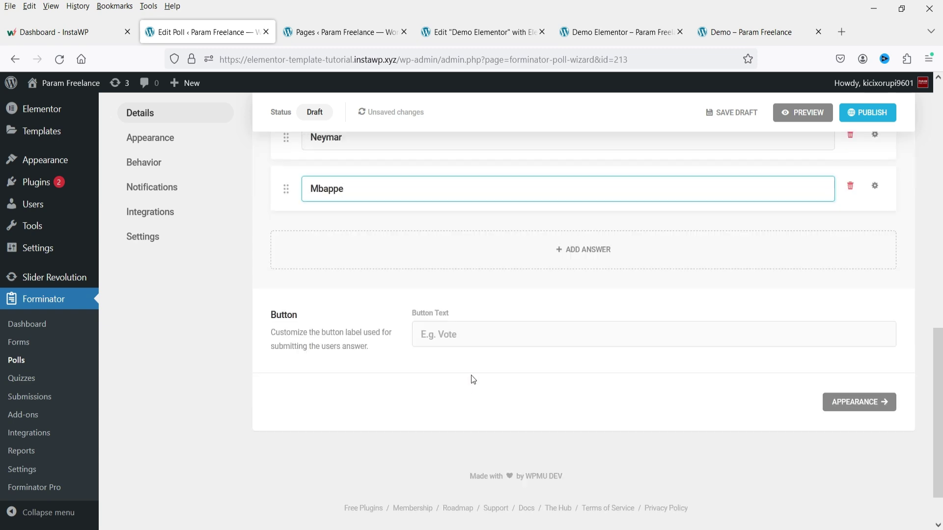
left_click(454, 333)
type("Vote Now!")
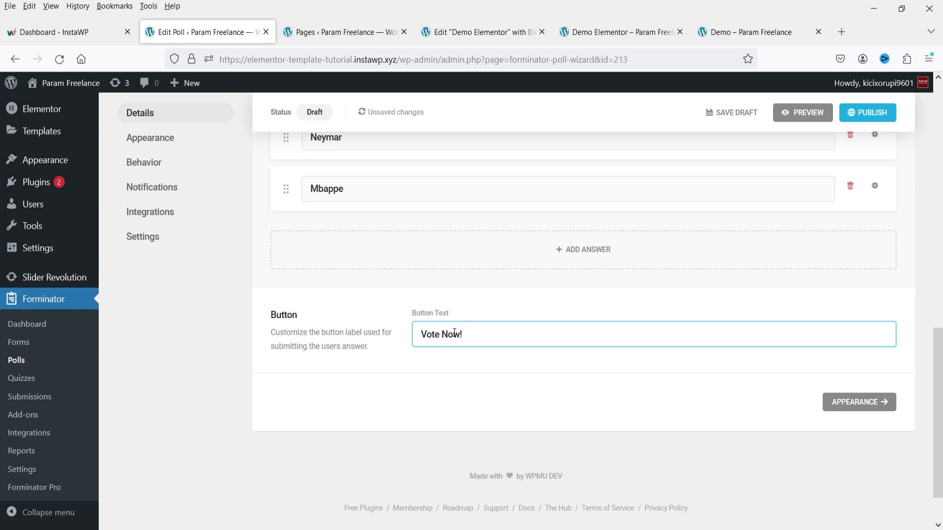
left_click(877, 117)
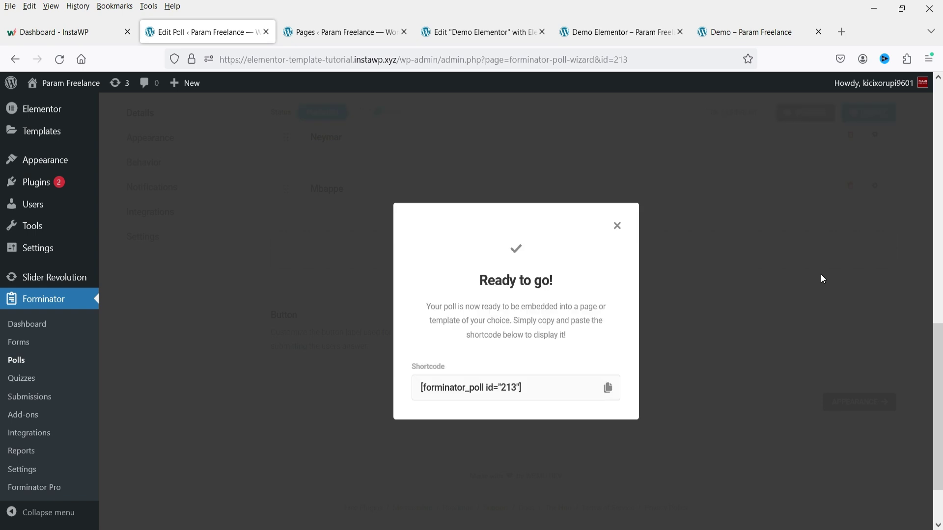
left_click(608, 388)
Step: Add a one-column section below the form with a Heading widget titled 'POLL'
left_click(621, 222)
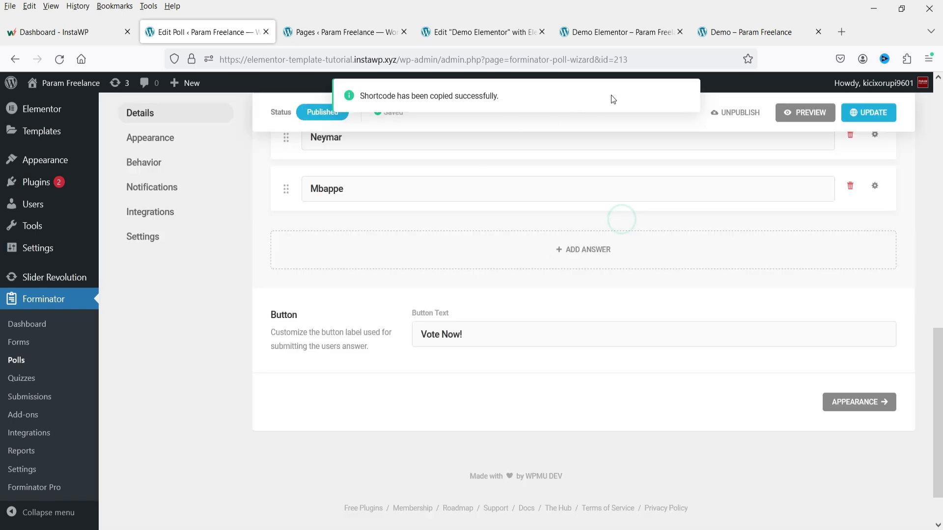
left_click(496, 32)
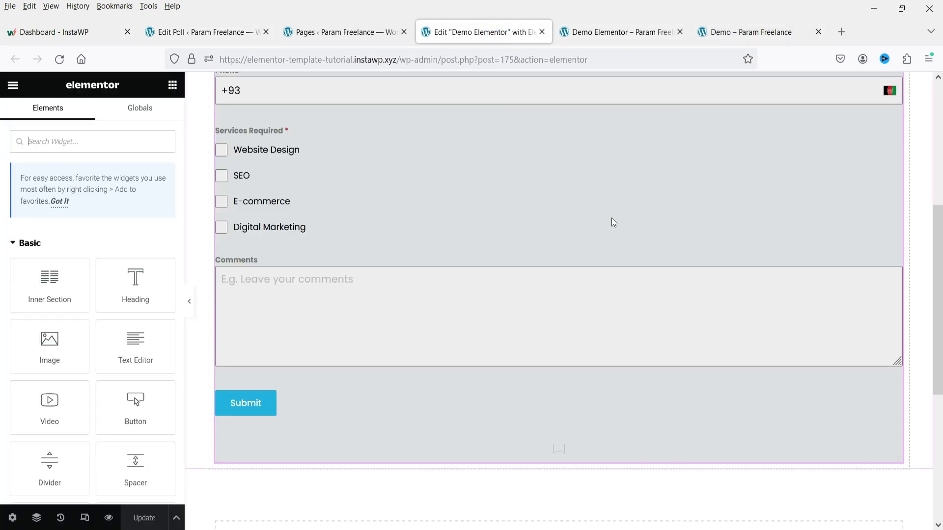
scroll(611, 220, "down", 3)
left_click(548, 426)
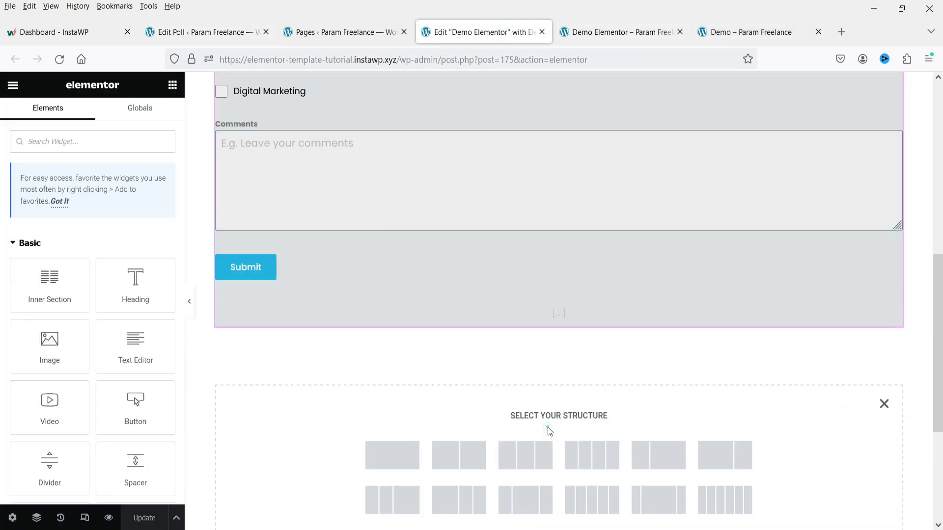
left_click(388, 456)
left_click(172, 85)
left_click_drag(126, 309, 559, 354)
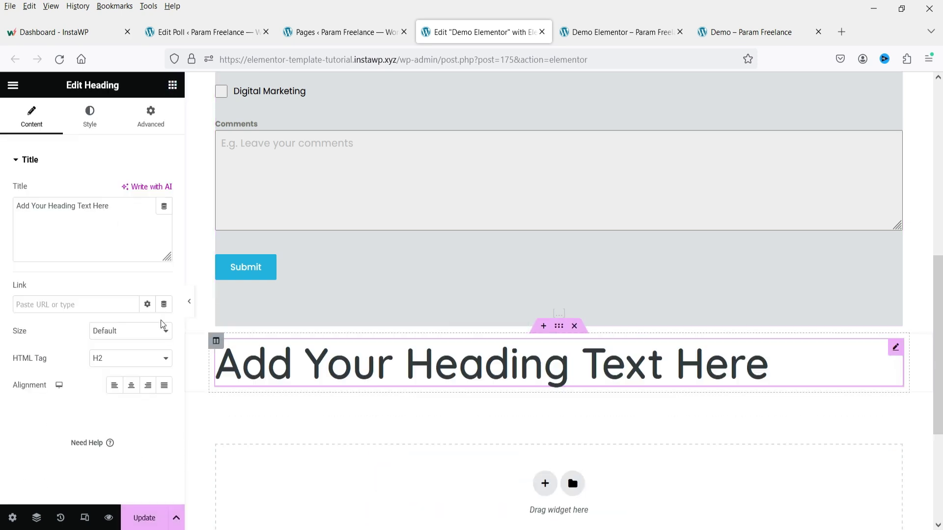
left_click_drag(113, 206, 1, 213)
type("POLL")
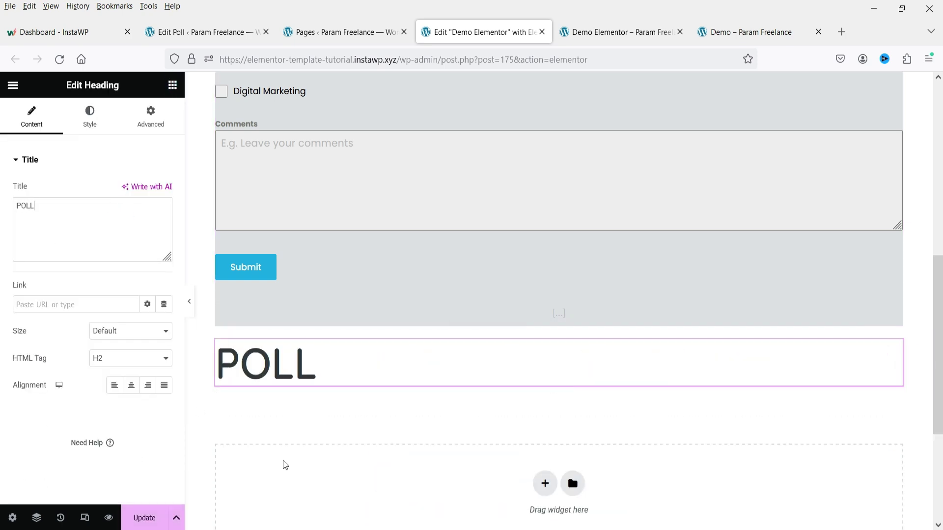
Step: Paste the poll shortcode [forminator_poll id="213"] into a Shortcode widget under the heading and update the page
left_click(173, 85)
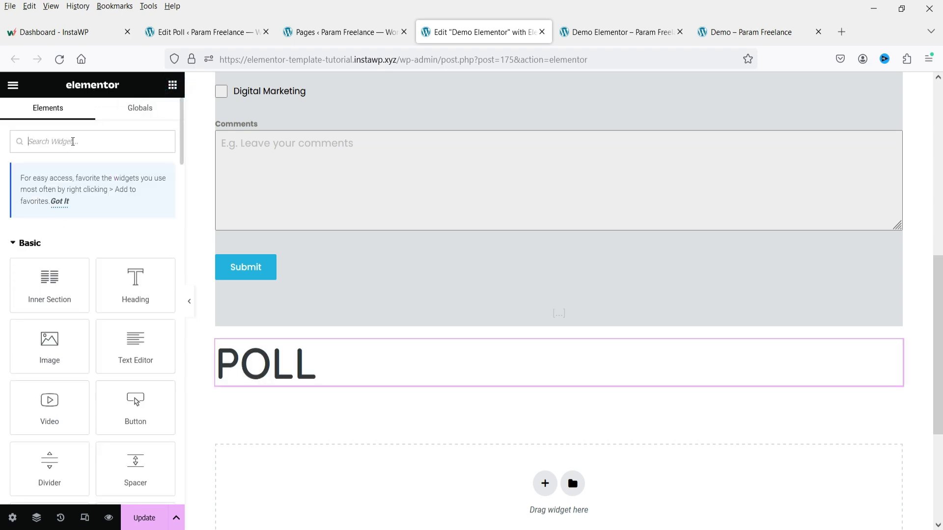
type("short")
left_click_drag(32, 261, 375, 386)
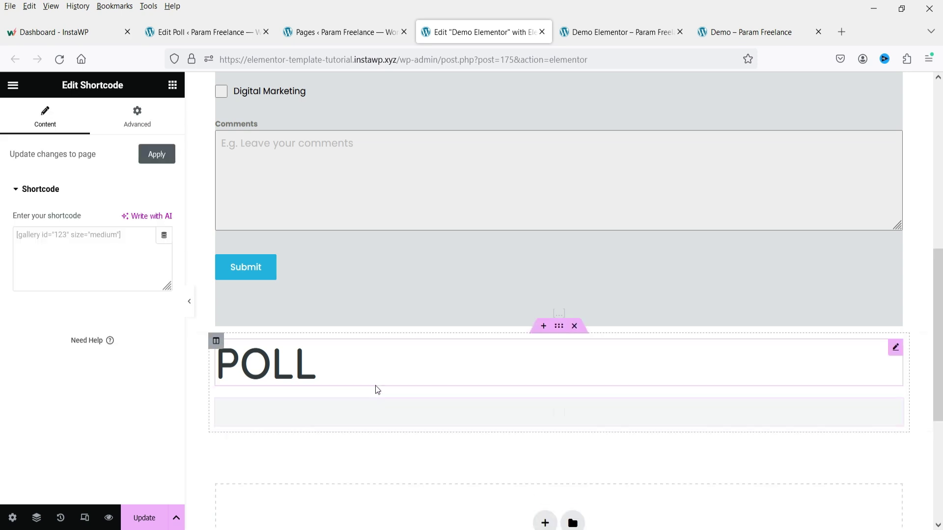
left_click(74, 236)
key("ctrl+v")
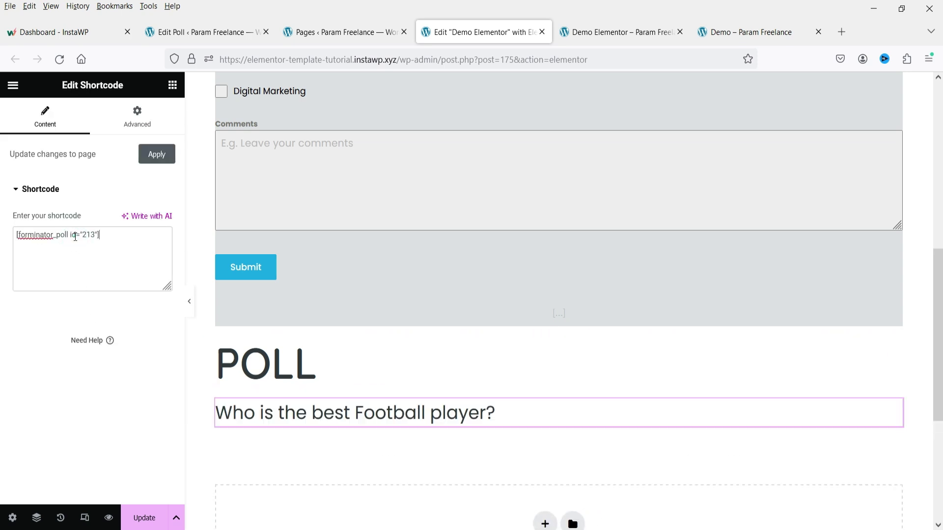
left_click(142, 517)
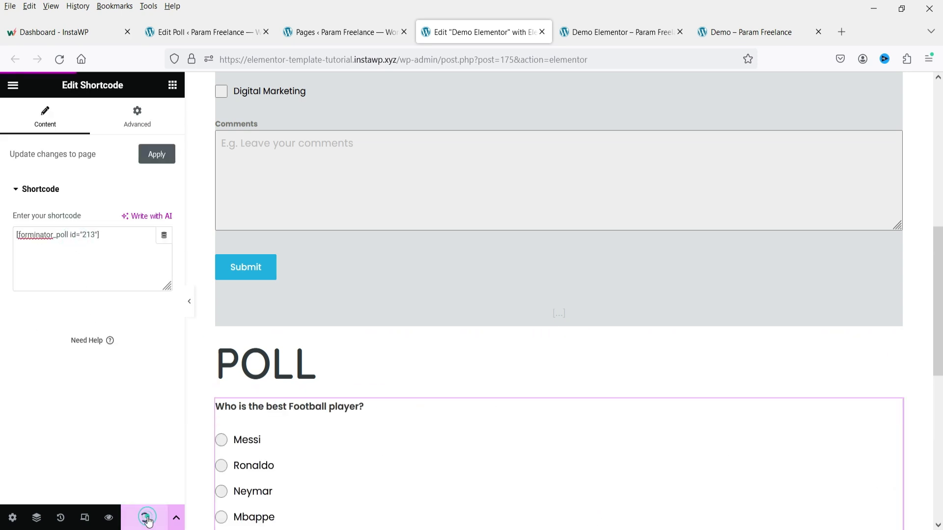
left_click(616, 32)
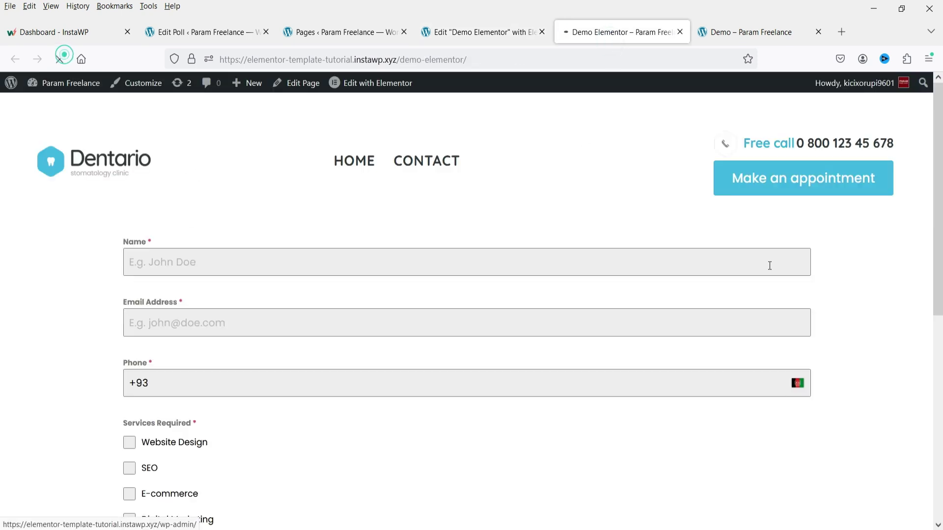
Step: Cast a test vote for Messi in the live page's football poll with Vote Now!
scroll(768, 265, "down", 10)
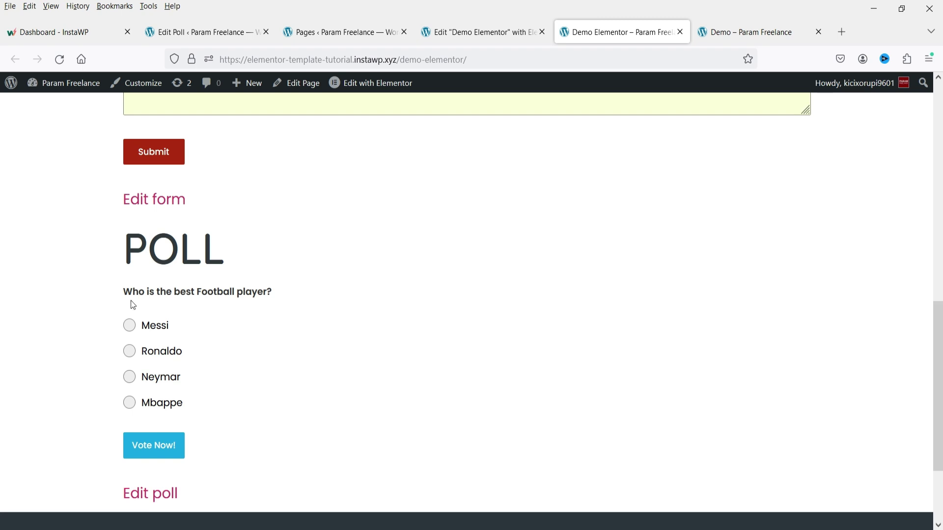
left_click(130, 332)
left_click(155, 451)
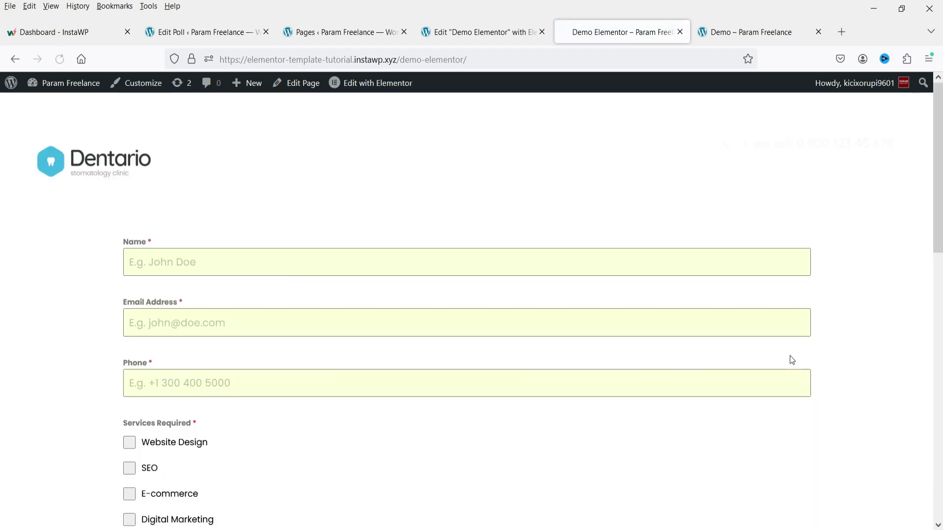
scroll(753, 334, "down", 10)
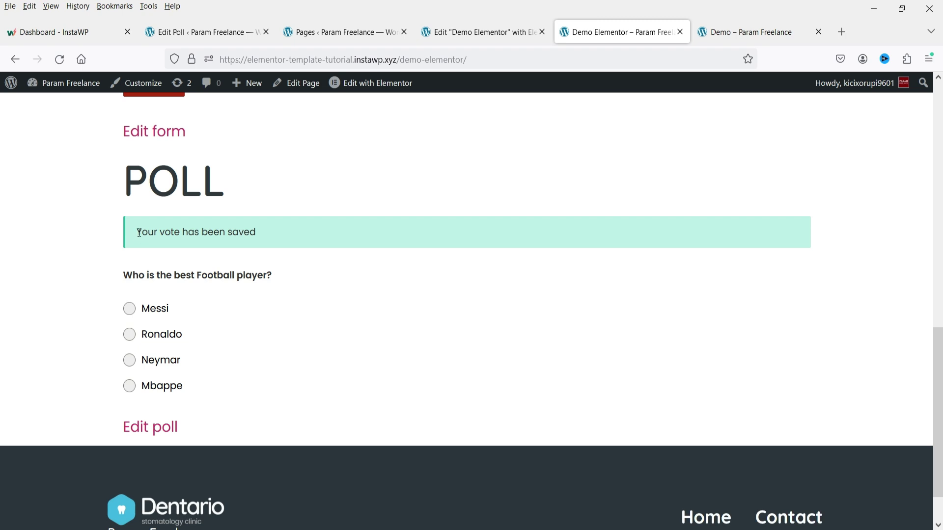
left_click(196, 30)
Step: Look through the poll's Data & Privacy and Appearance settings, then reach its Behavior section
scroll(596, 313, "up", 5)
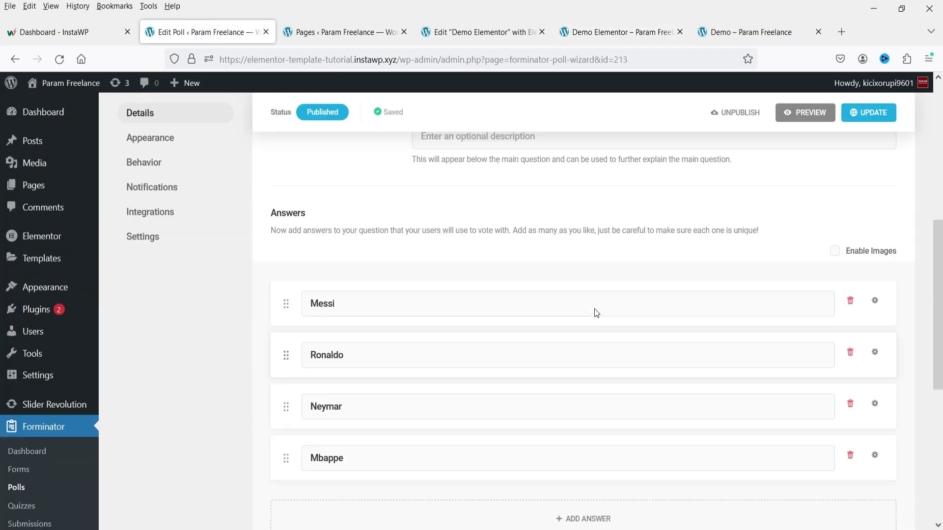
left_click(143, 238)
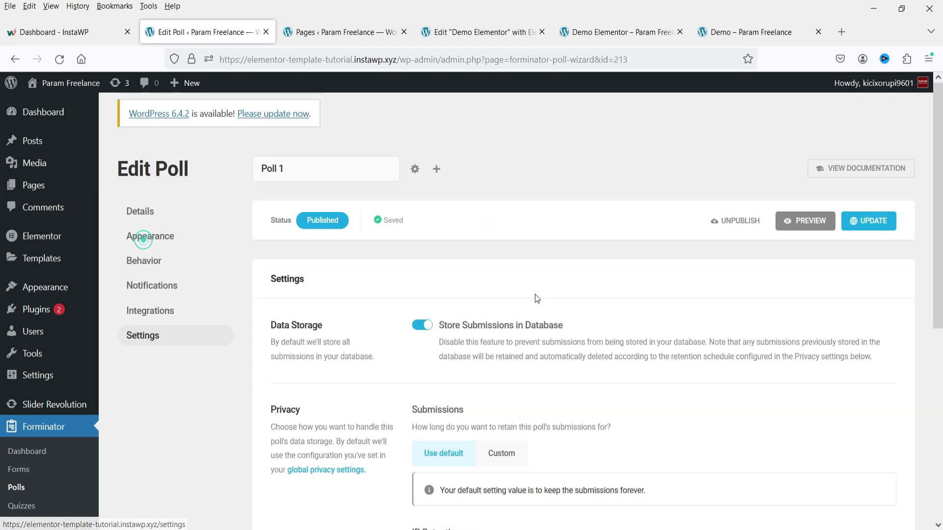
scroll(534, 295, "down", 5)
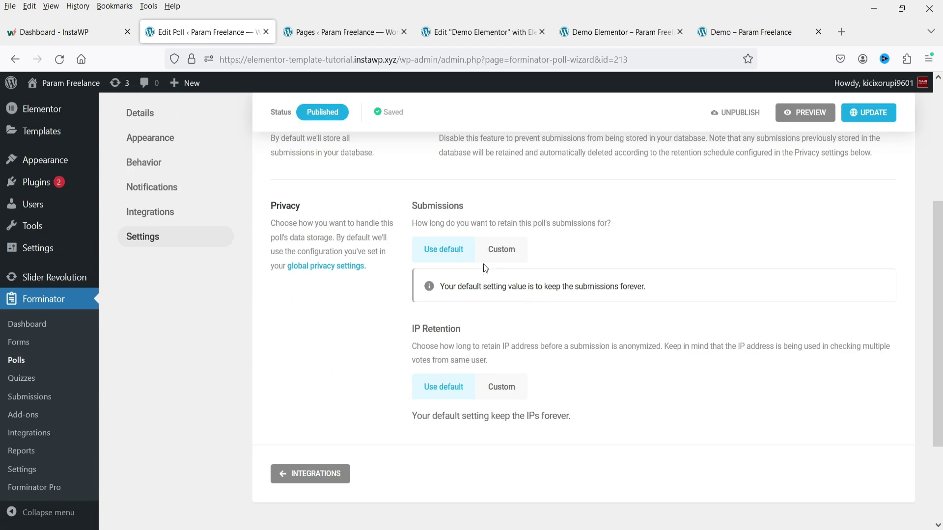
scroll(531, 369, "up", 3)
left_click(145, 240)
scroll(567, 347, "down", 5)
scroll(503, 331, "down", 5)
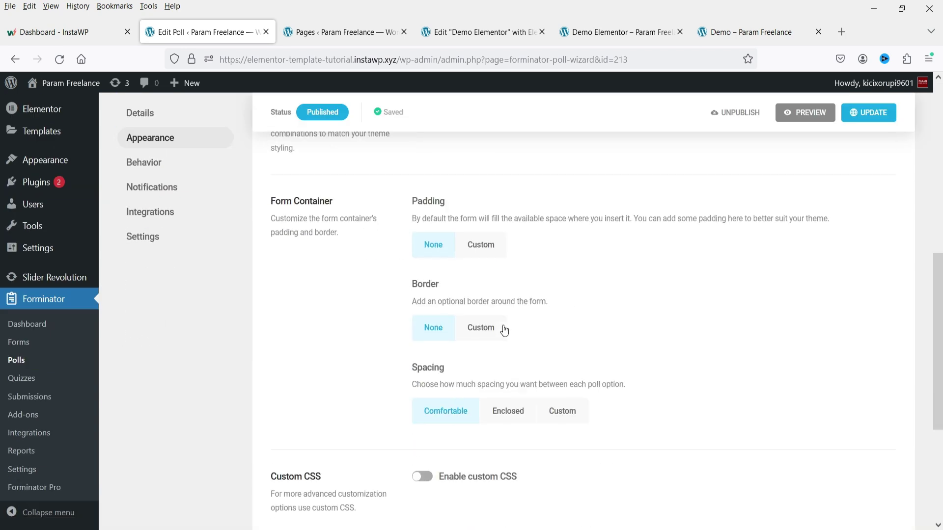
scroll(489, 315, "up", 10)
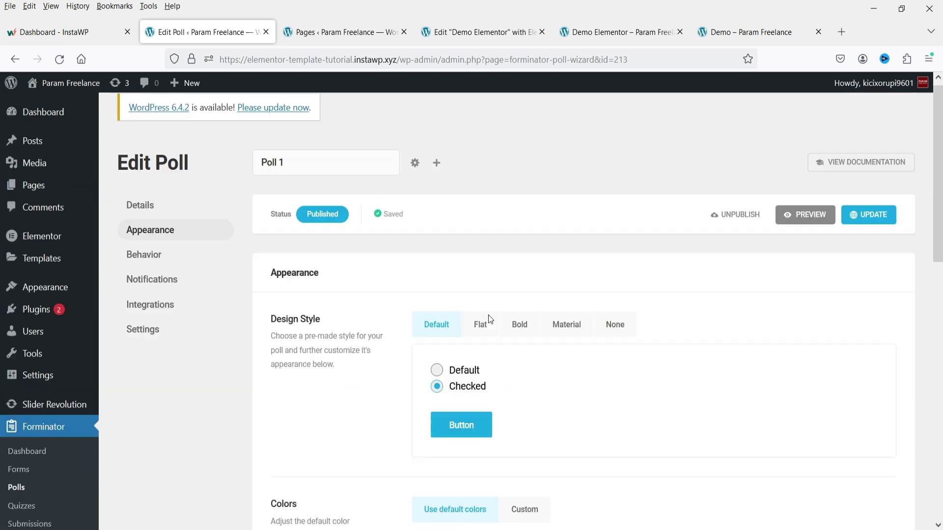
left_click(168, 263)
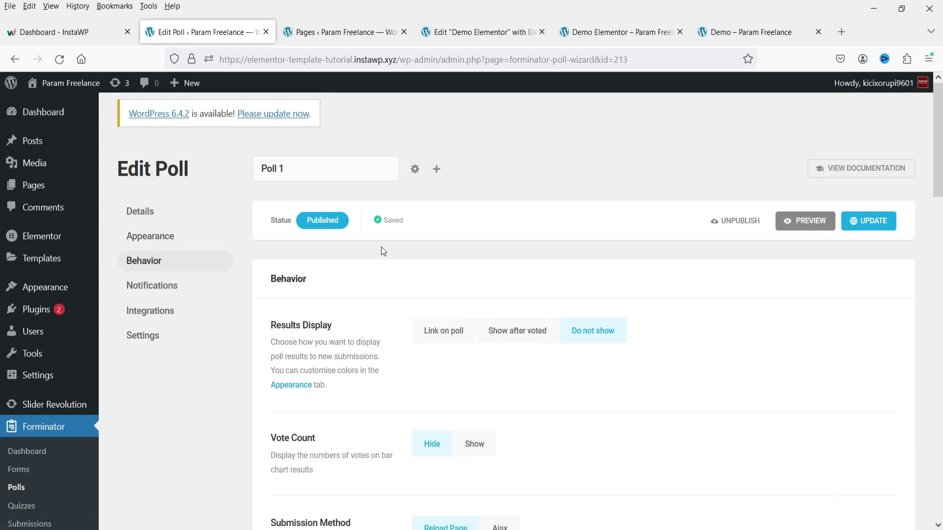
scroll(669, 317, "down", 3)
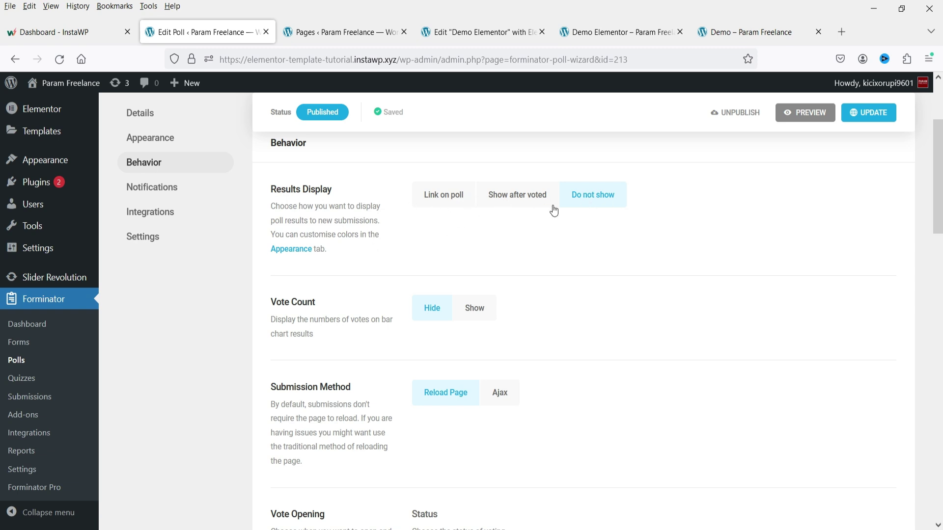
Step: Set Results Display to Show after voted (Bar Graph) and Vote Count to Show
left_click(514, 199)
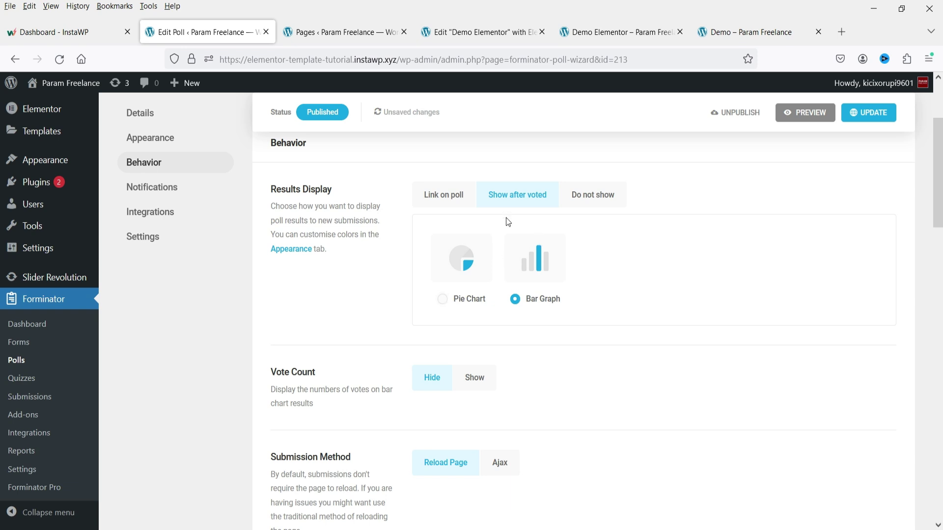
scroll(429, 273, "down", 3)
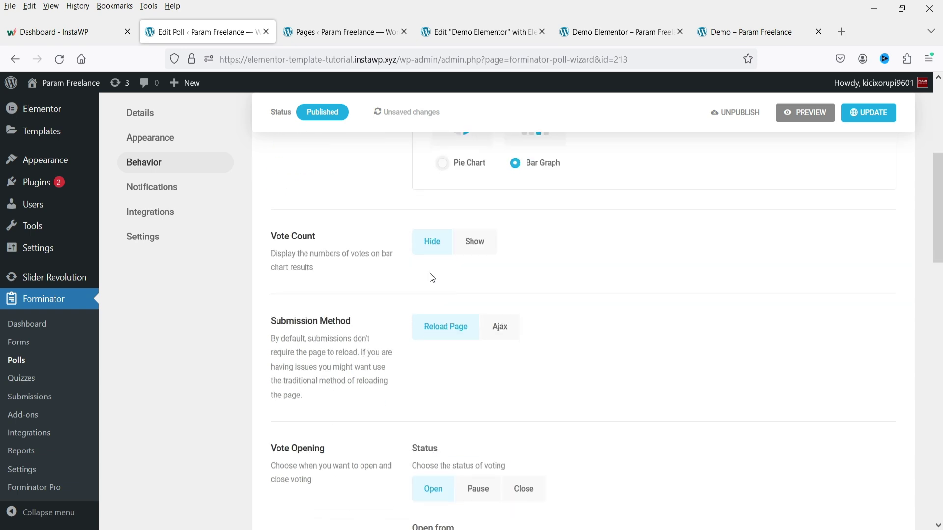
left_click(474, 241)
scroll(397, 332, "down", 3)
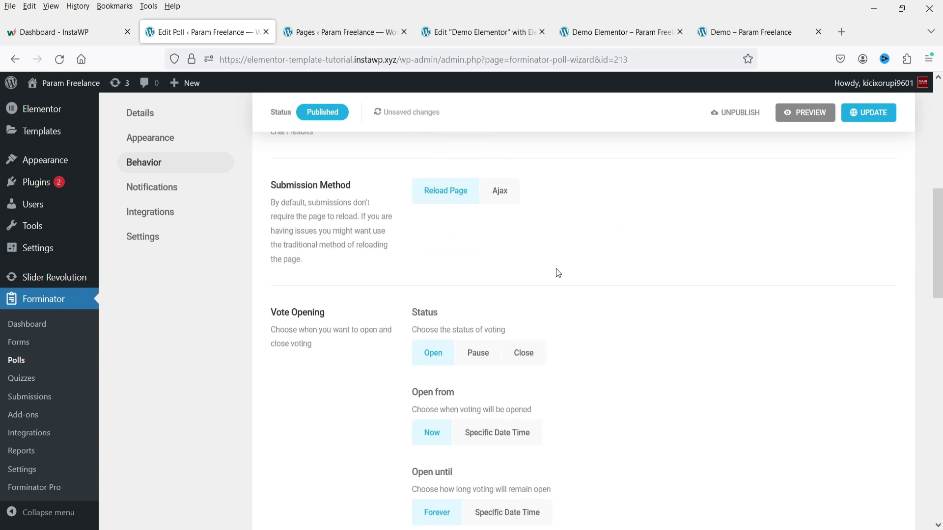
scroll(558, 258, "down", 4)
scroll(595, 295, "up", 1)
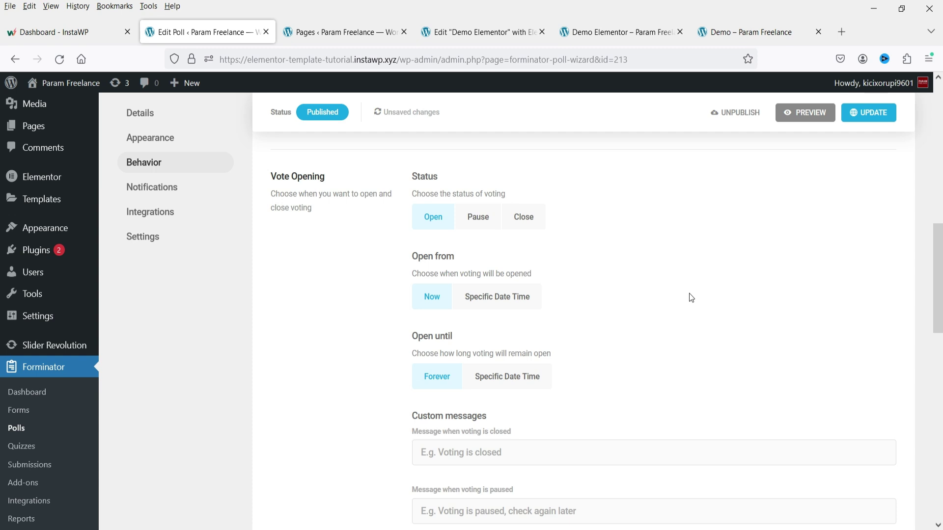
Step: Save the poll with UPDATE and switch to the live Demo page
left_click(875, 112)
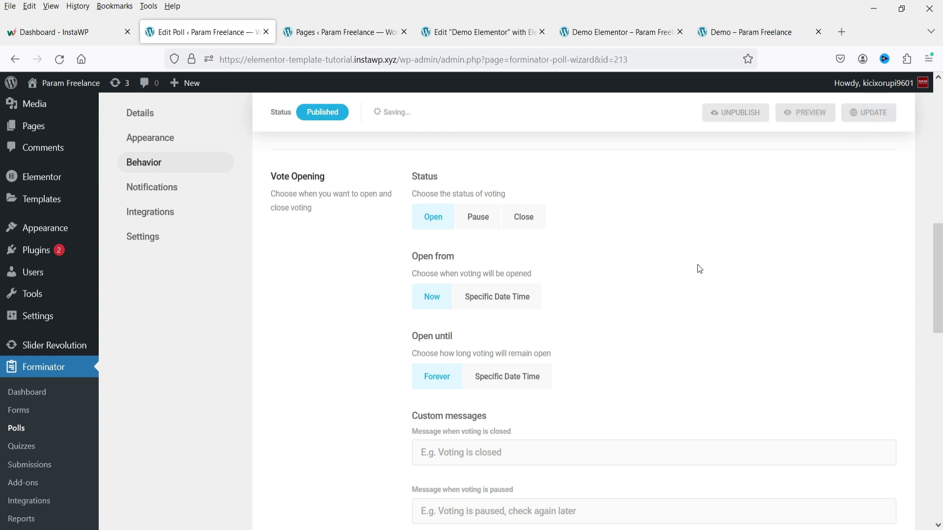
scroll(697, 264, "down", 7)
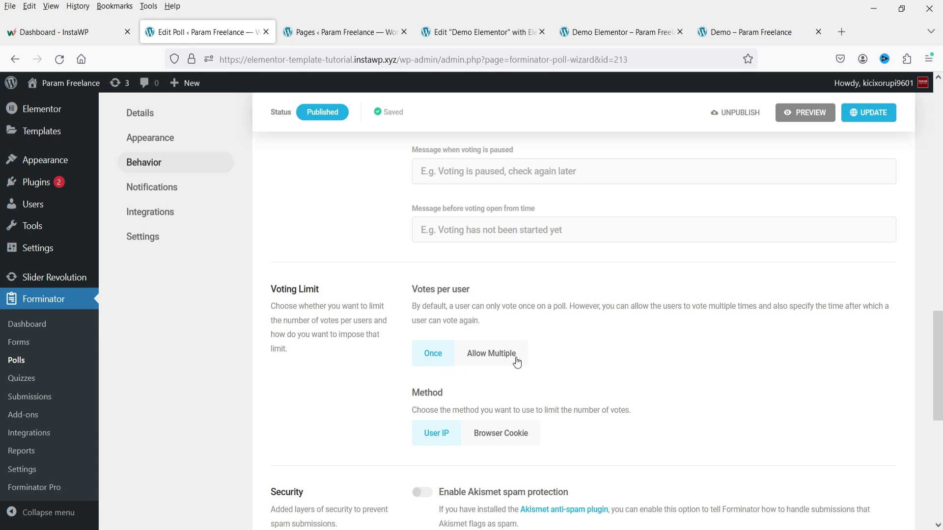
scroll(584, 329, "down", 3)
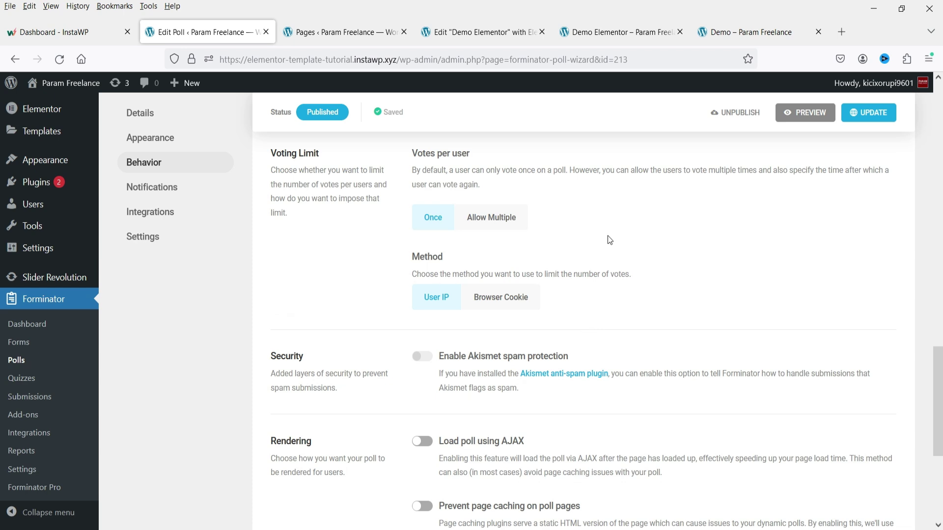
scroll(609, 241, "up", 3)
left_click(741, 32)
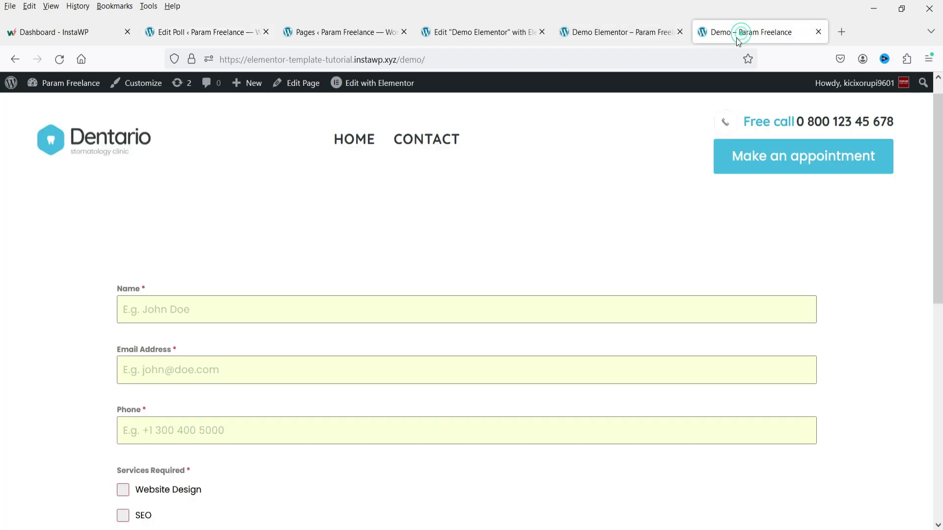
Step: Reload the Demo poll page to see Messi's 1-vote bar chart, then return to the Forminator Dashboard
key("ctrl+shift+Tab")
key("F5")
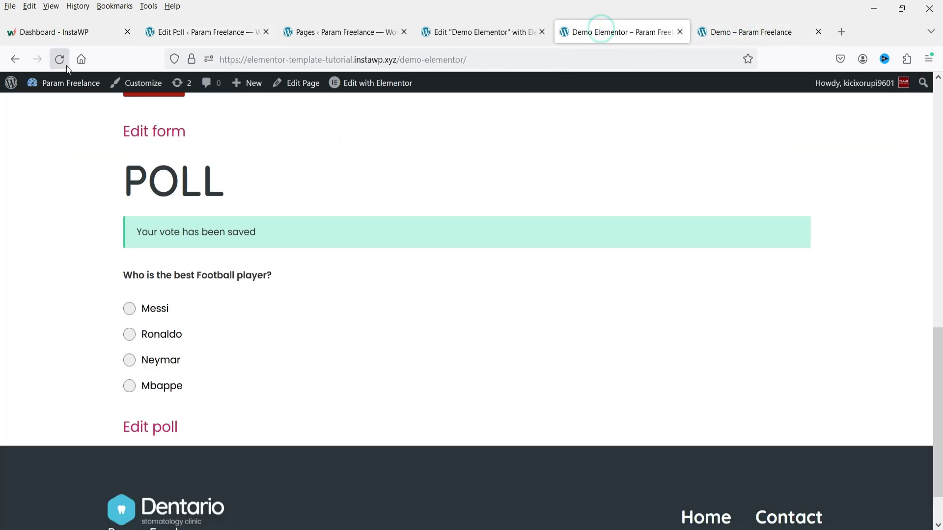
left_click(518, 336)
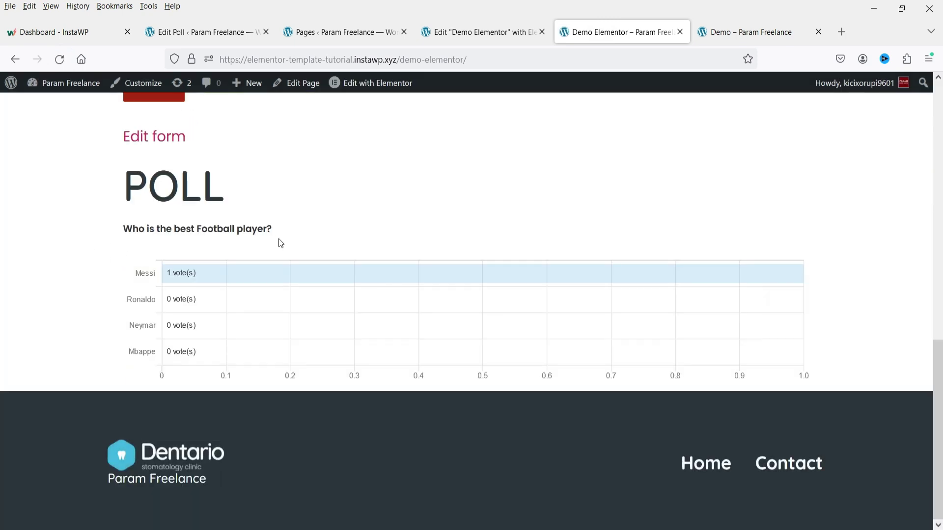
mouse_move(174, 273)
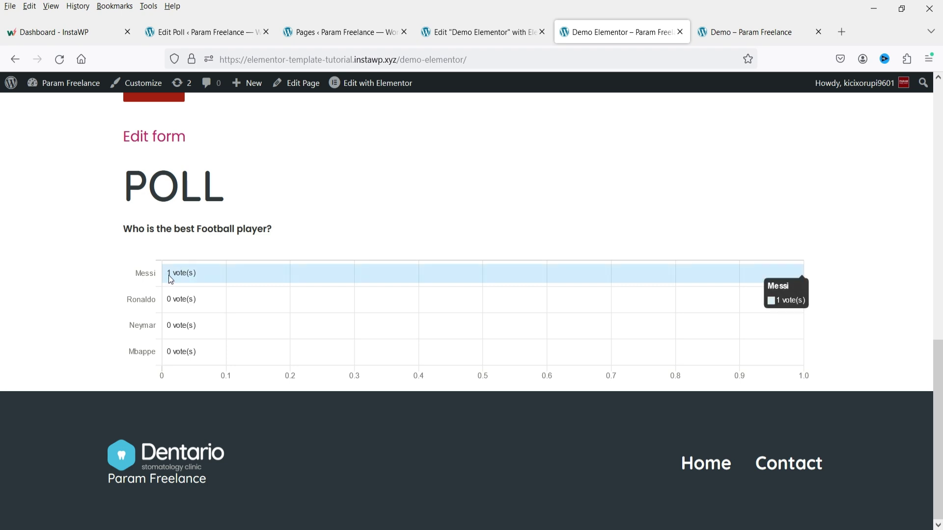
left_click(179, 31)
left_click(38, 455)
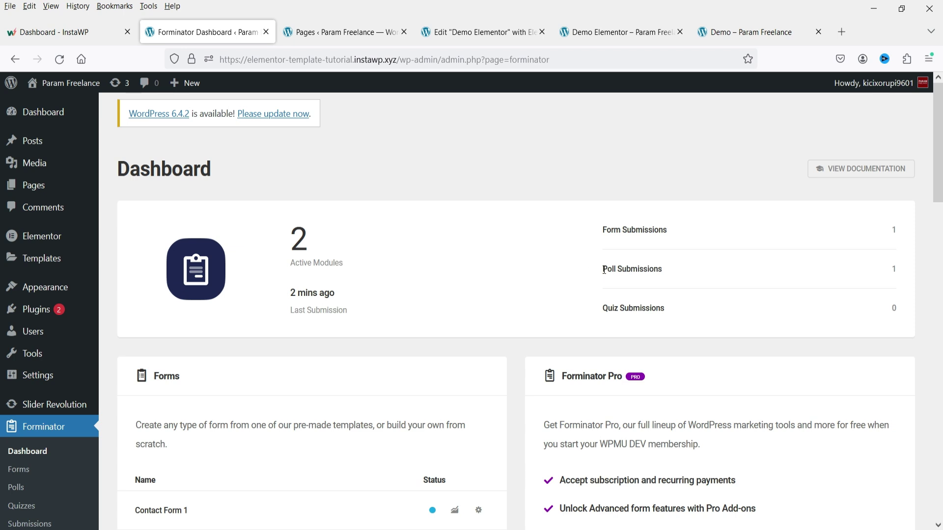
Step: Highlight the Dashboard's Poll Submissions count of 1
left_click_drag(609, 270, 896, 271)
left_click(741, 275)
scroll(302, 262, "down", 3)
Step: Start a new Knowledge Quiz named 'Q' with No Pagination
left_click(20, 383)
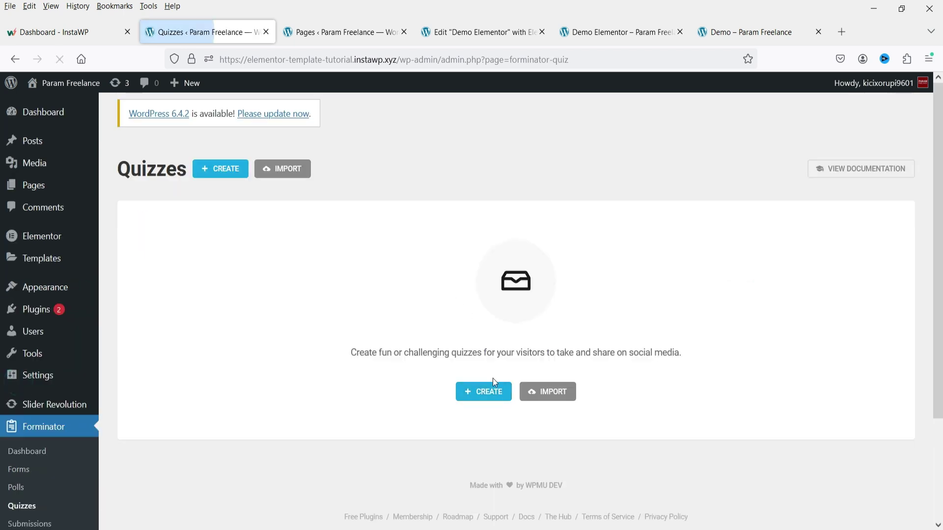
left_click(491, 391)
left_click(473, 242)
type("Quiz 1")
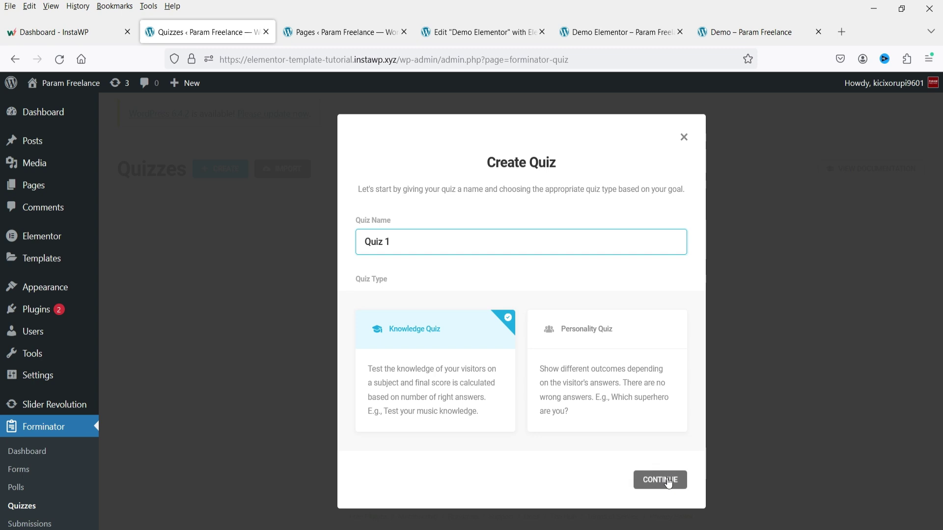
left_click(660, 480)
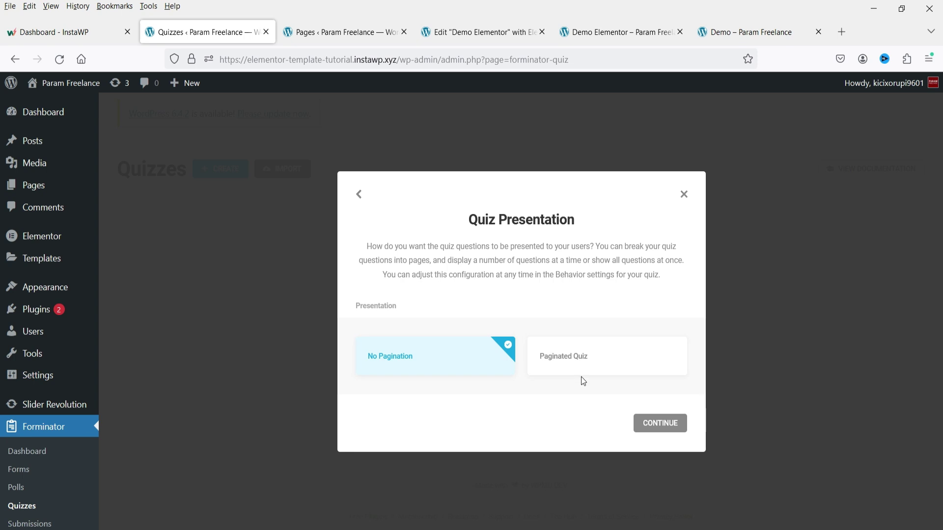
left_click(658, 427)
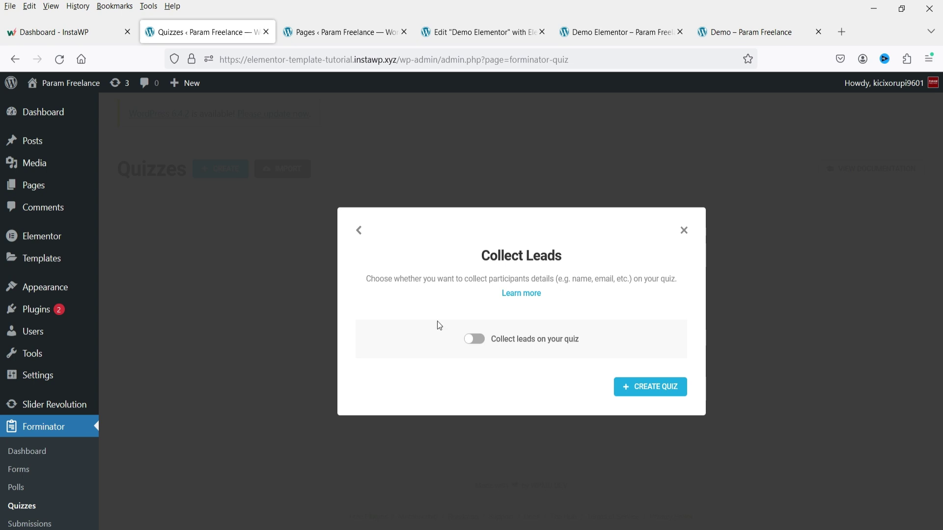
Step: Create a new quiz without lead collection and title it 'GK QUIZ'
left_click(669, 389)
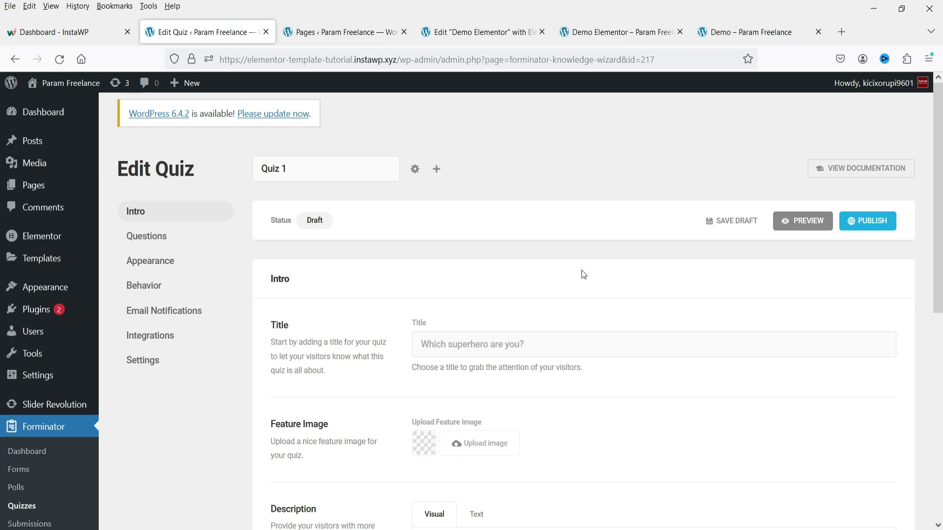
scroll(583, 274, "down", 1)
left_click(583, 276)
type("GK QUIZ")
scroll(385, 271, "up", 1)
Step: Add a new question 'Who is the president of United states of America?'
left_click(140, 235)
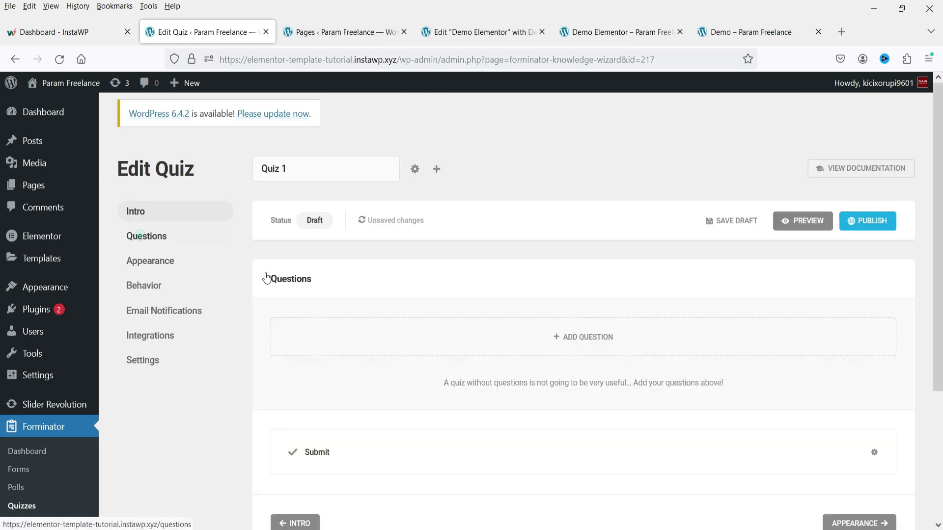
left_click(583, 337)
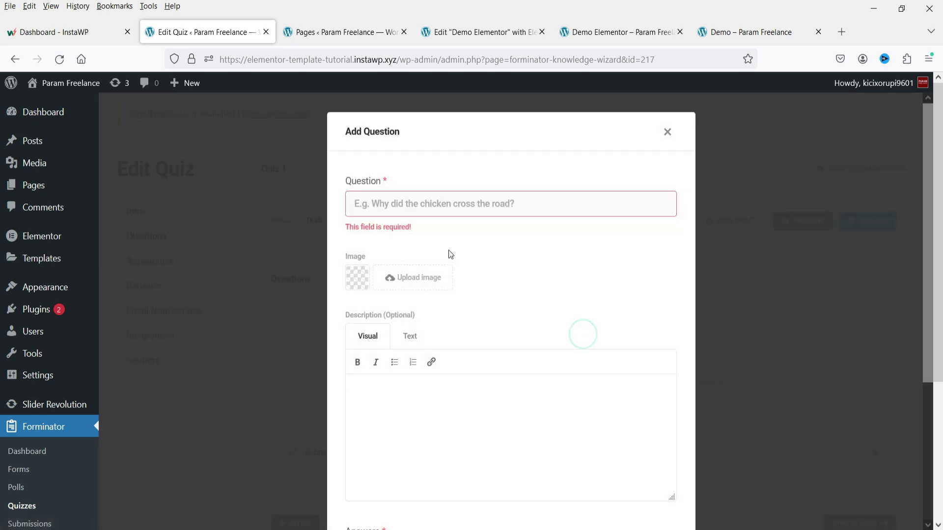
left_click(429, 197)
type("Who is the president of Unit")
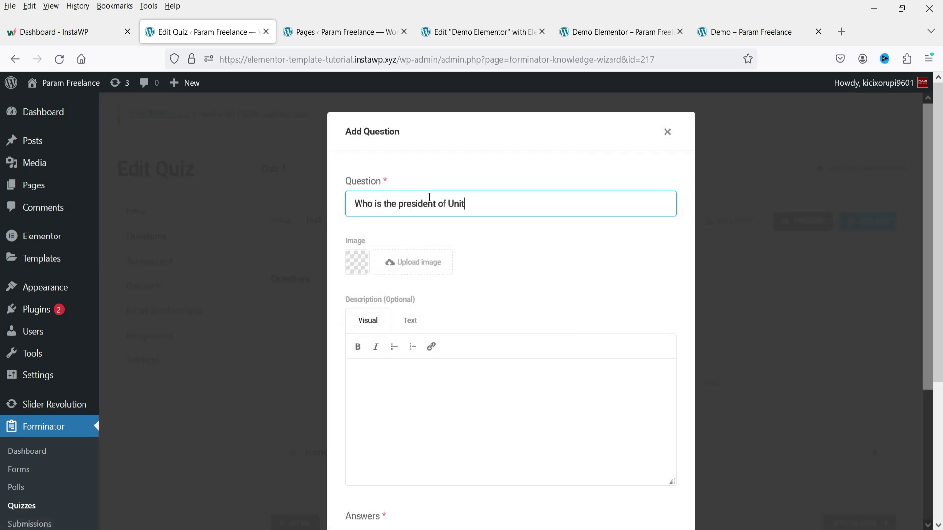
type("ed states of America")
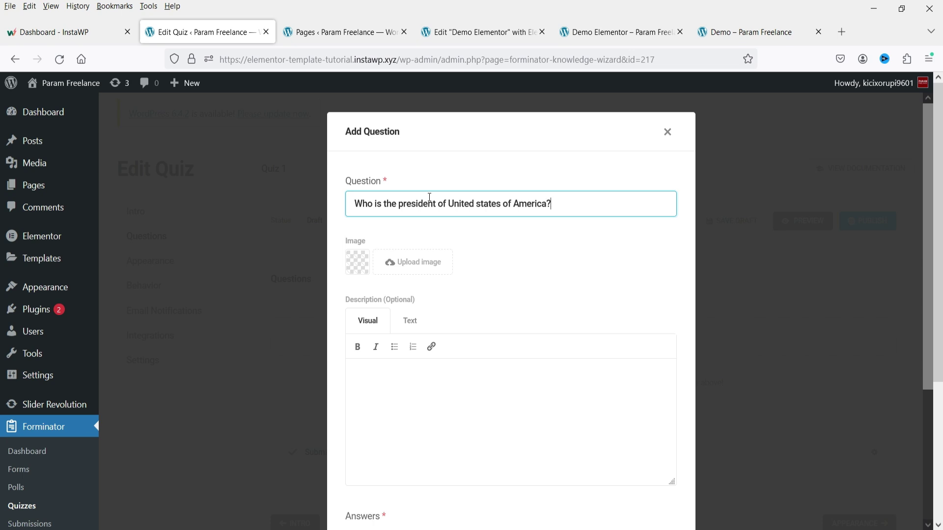
type("?")
scroll(432, 295, "down", 2)
scroll(432, 295, "down", 2)
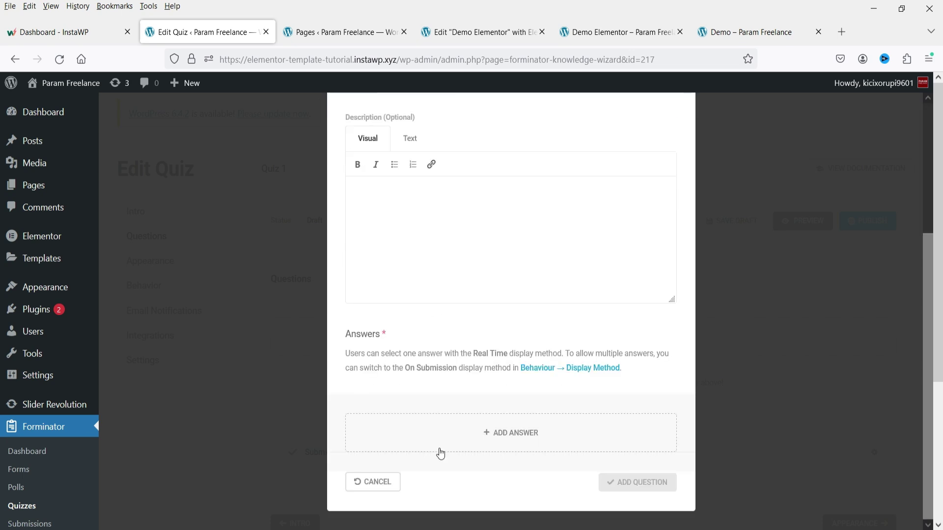
Step: Add the four answers Barak Obama, Joe Biden, Donald Trump and George
left_click(524, 441)
scroll(452, 436, "down", 3)
left_click(411, 346)
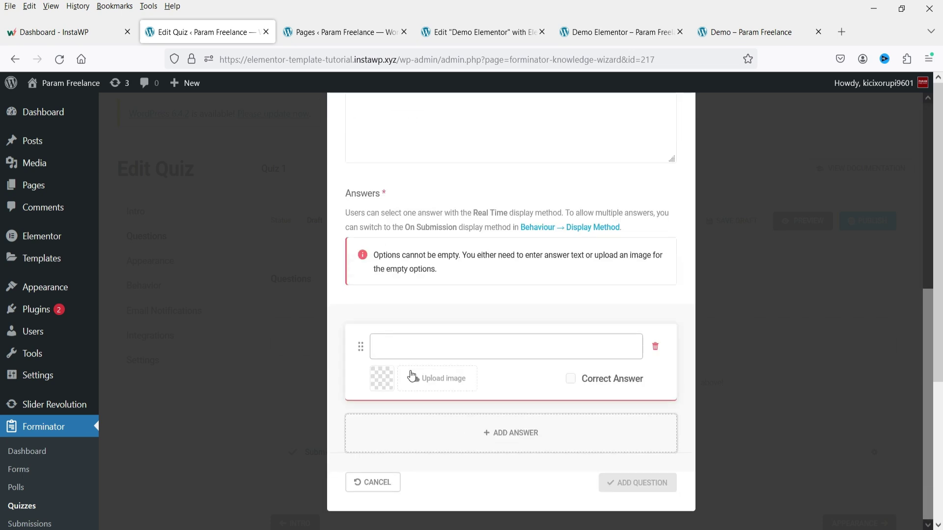
type("Barak Oba")
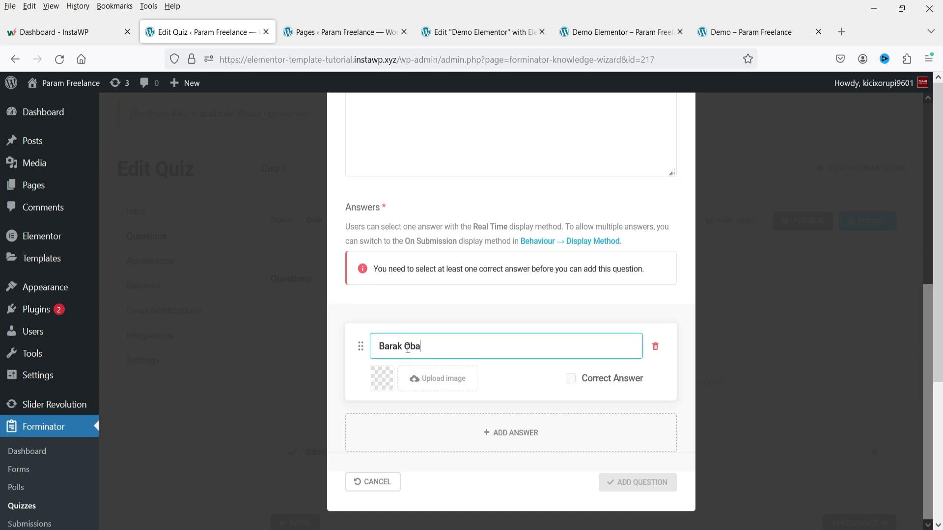
type("ma")
left_click(524, 428)
type("Joe Biden")
left_click(417, 449)
type("Donald Trump")
scroll(416, 474, "down", 2)
left_click(516, 432)
type("George Bush")
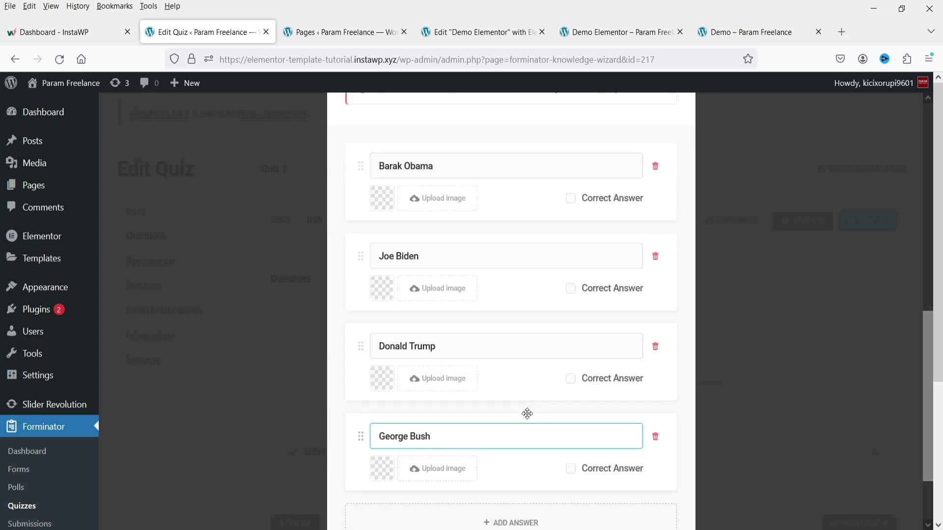
Step: Mark Joe Biden as the correct answer and save the question
left_click(569, 289)
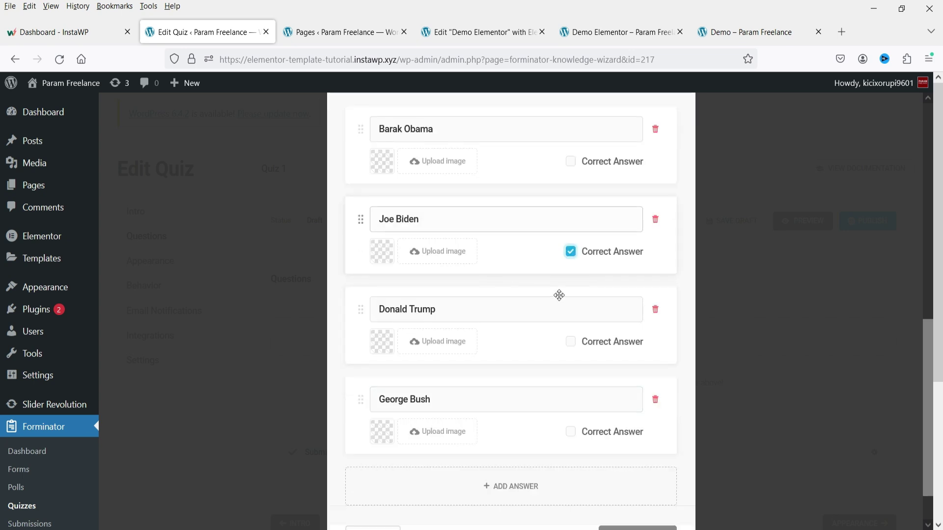
scroll(562, 301, "down", 2)
left_click(612, 483)
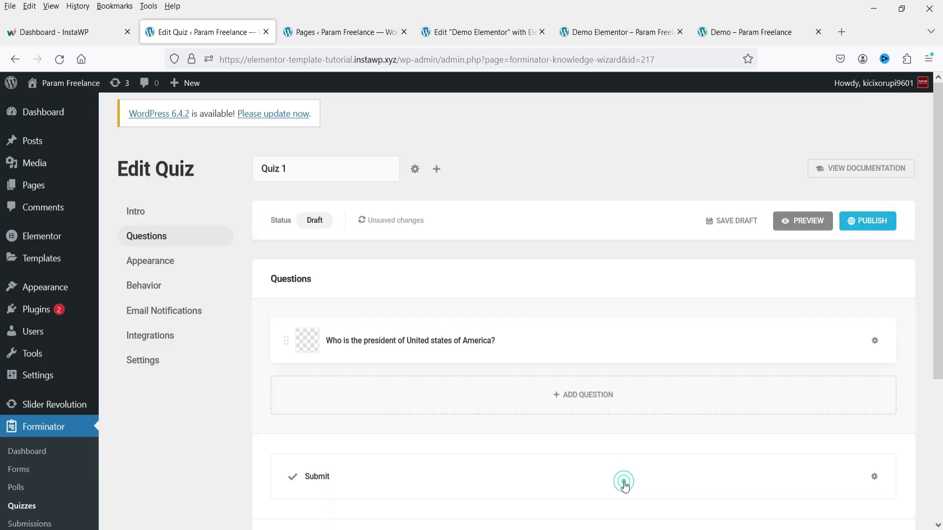
scroll(560, 290, "down", 2)
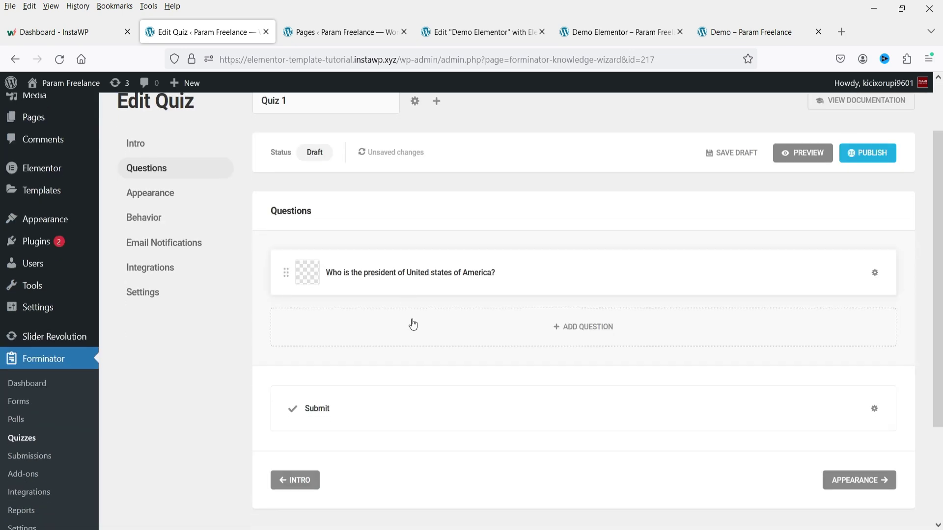
Step: Add a second question 'Who won the Football WOrld Cup?'
left_click(586, 331)
left_click(373, 204)
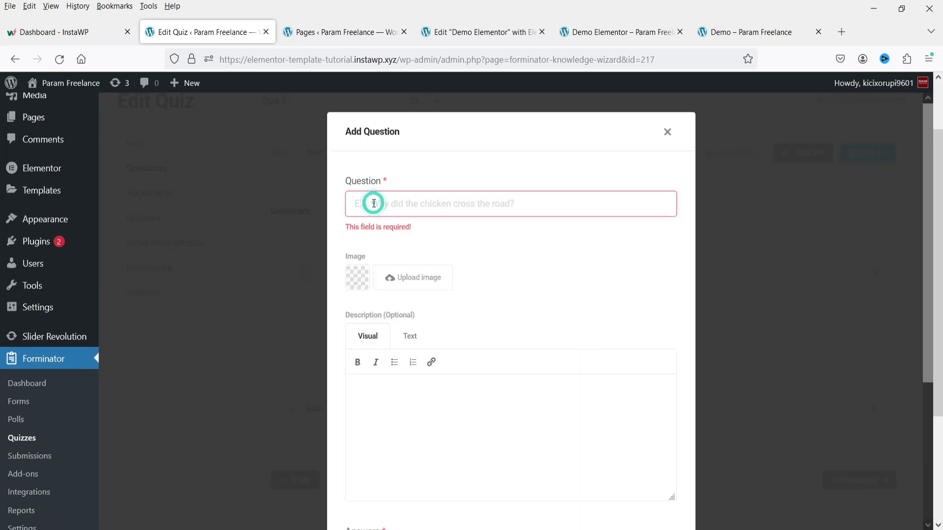
type("Who won the Football WOrld Cup?")
scroll(451, 388, "down", 4)
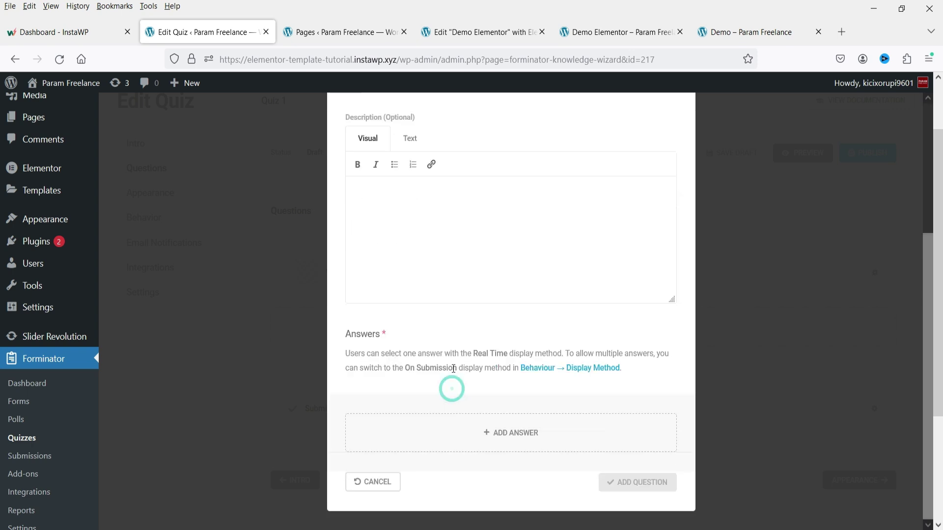
Step: Add the answers Portugal, France, Brazil and Argentina
left_click(470, 432)
scroll(470, 429, "down", 4)
left_click(415, 347)
type("Portugal")
left_click(464, 432)
type("France")
scroll(464, 417, "down", 2)
left_click(464, 417)
type("Brazil")
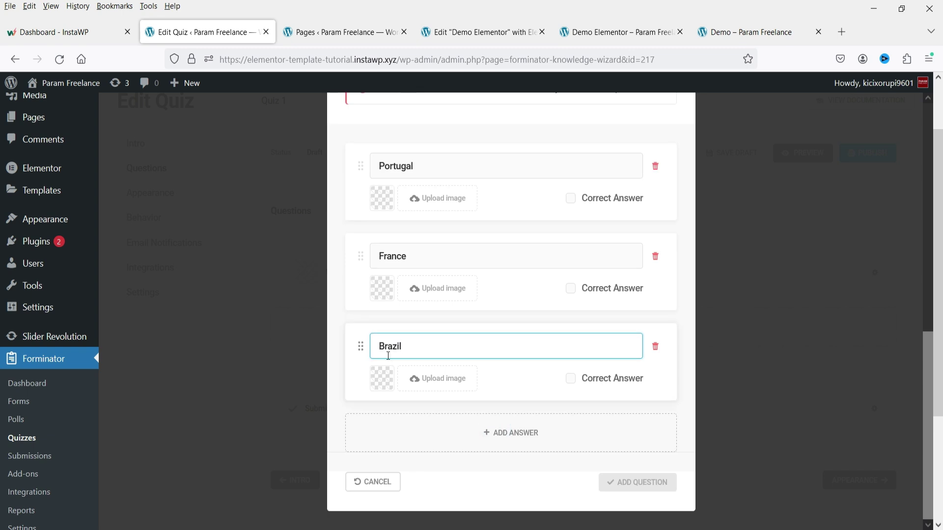
left_click(466, 427)
type("Argentina")
Step: Mark Argentina as the correct answer and save the World Cup question
left_click(571, 468)
scroll(572, 471, "down", 1)
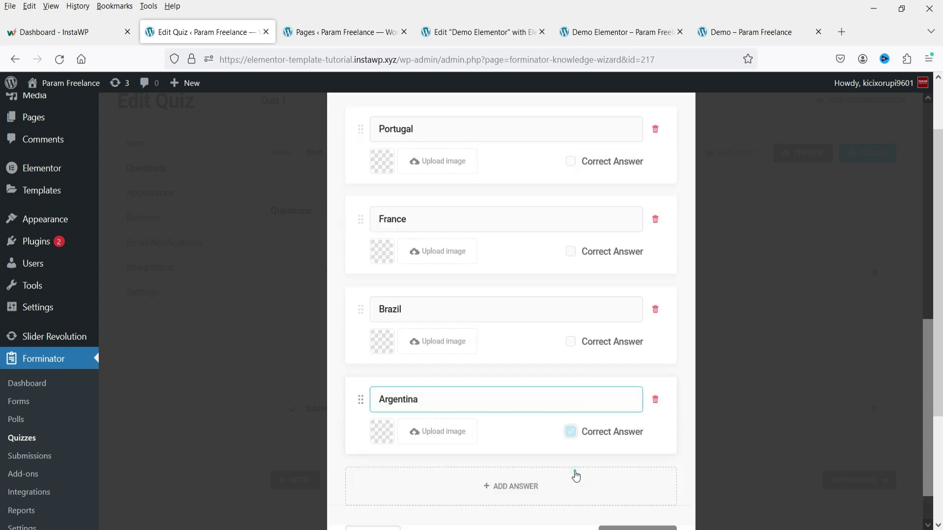
scroll(514, 428, "down", 1)
left_click(646, 491)
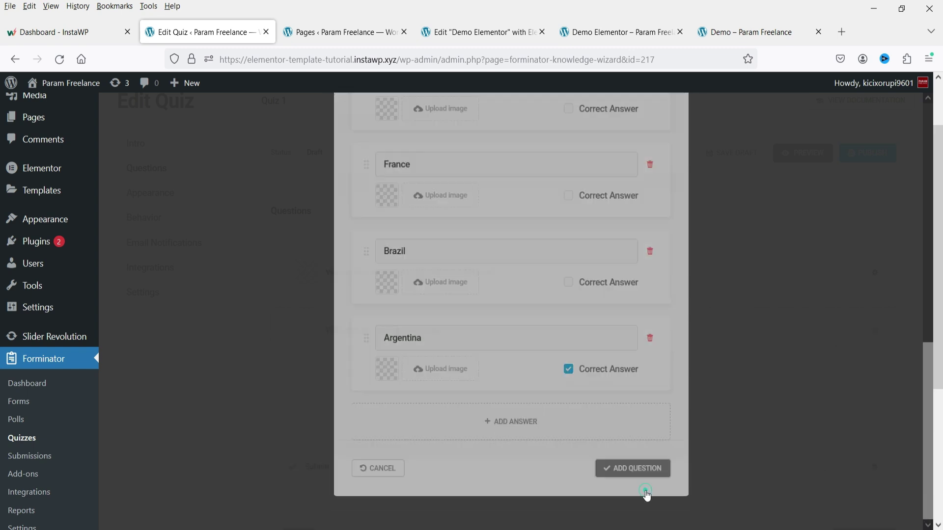
scroll(563, 408, "down", 1)
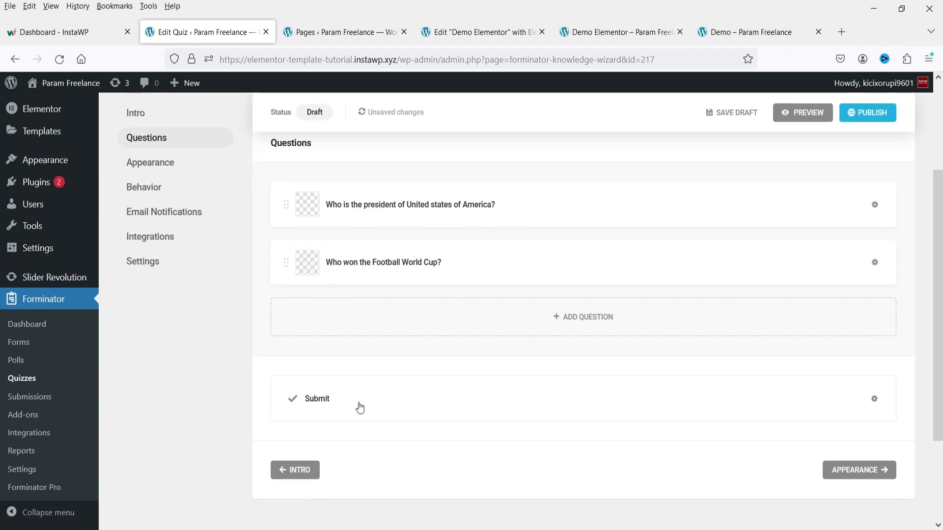
Step: Review the quiz's Design Style and Layout appearance options, leaving them unchanged
left_click(835, 473)
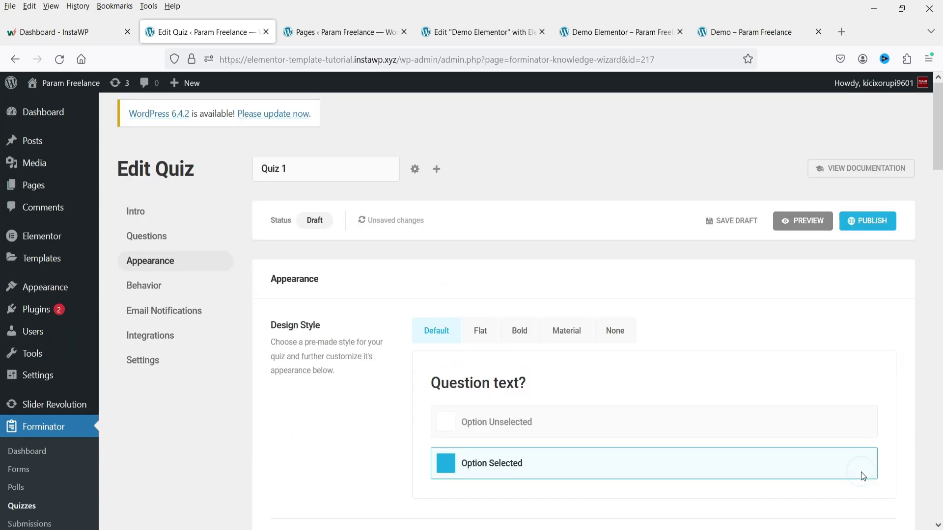
scroll(861, 472, "down", 4)
scroll(506, 281, "down", 8)
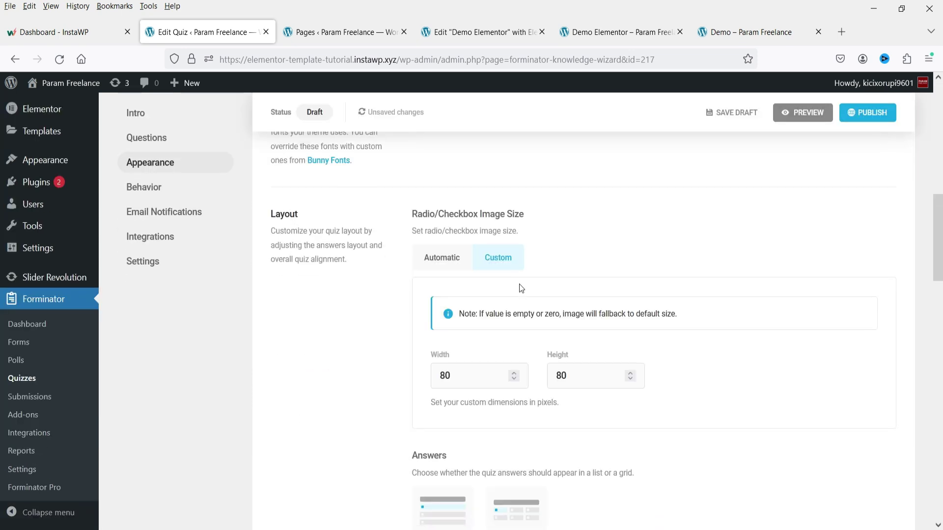
scroll(519, 285, "down", 10)
scroll(503, 296, "up", 10)
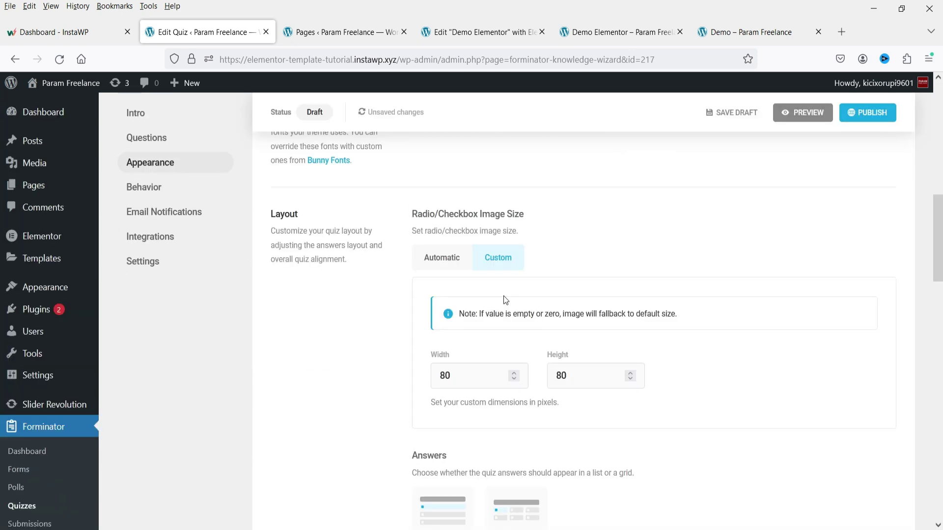
scroll(756, 393, "down", 10)
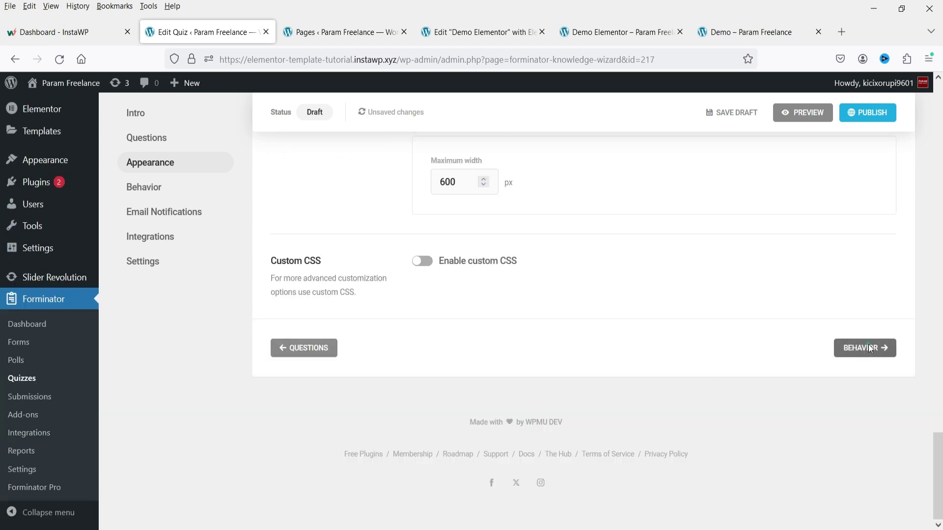
left_click(868, 344)
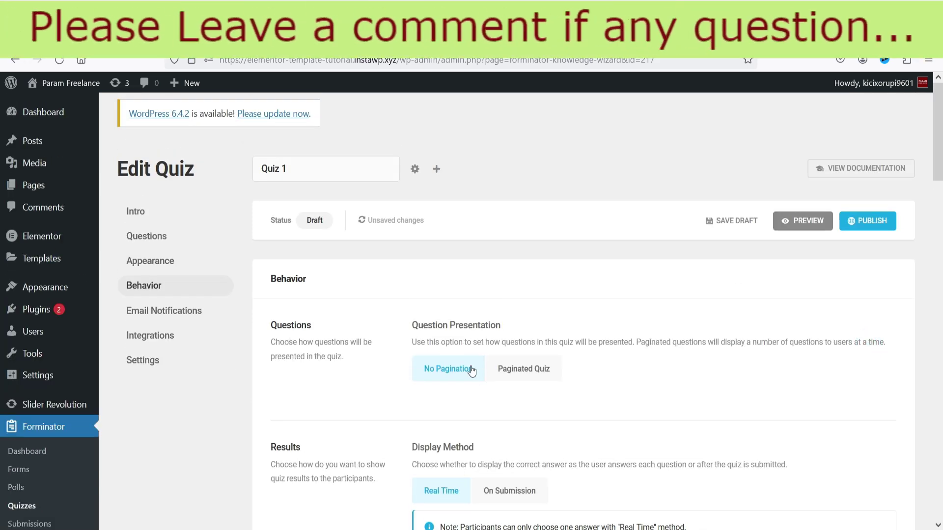
Step: Review the quiz's Behavior settings, including pagination, without changing them
scroll(555, 353, "down", 1)
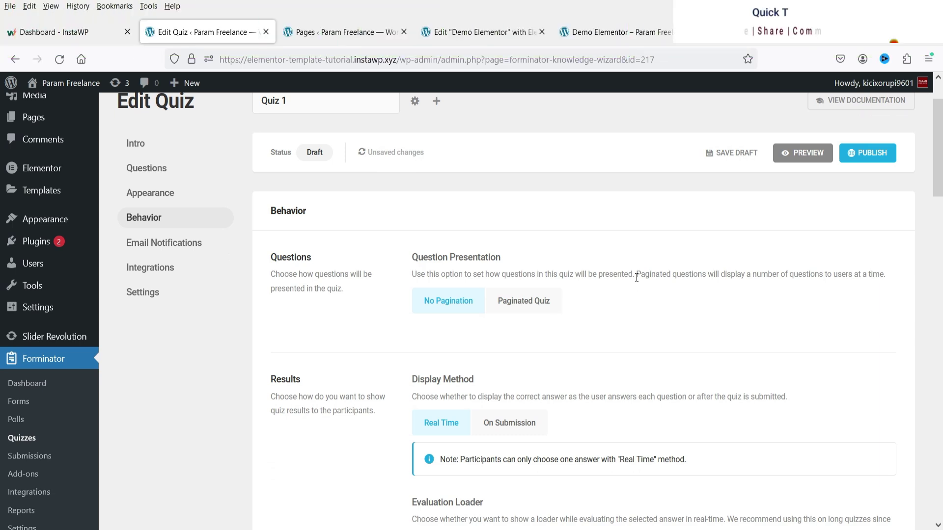
left_click_drag(636, 274, 884, 275)
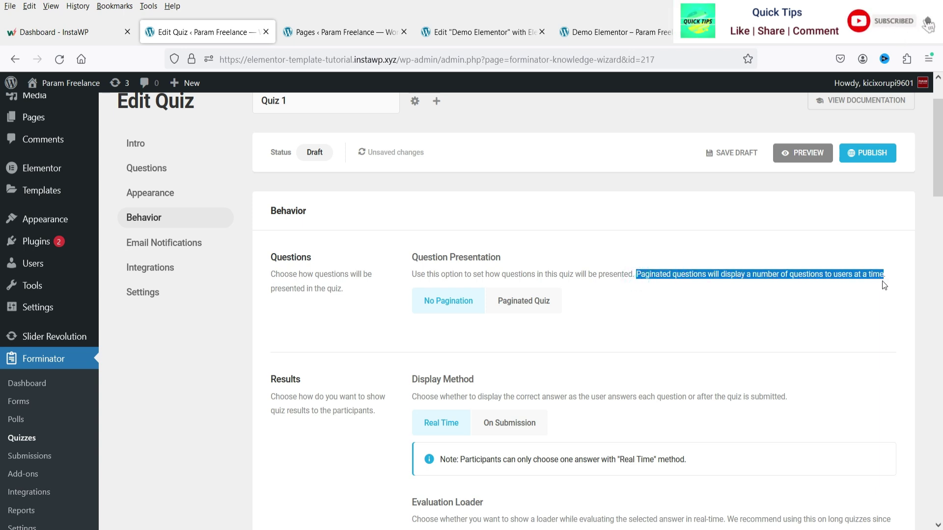
left_click(858, 294)
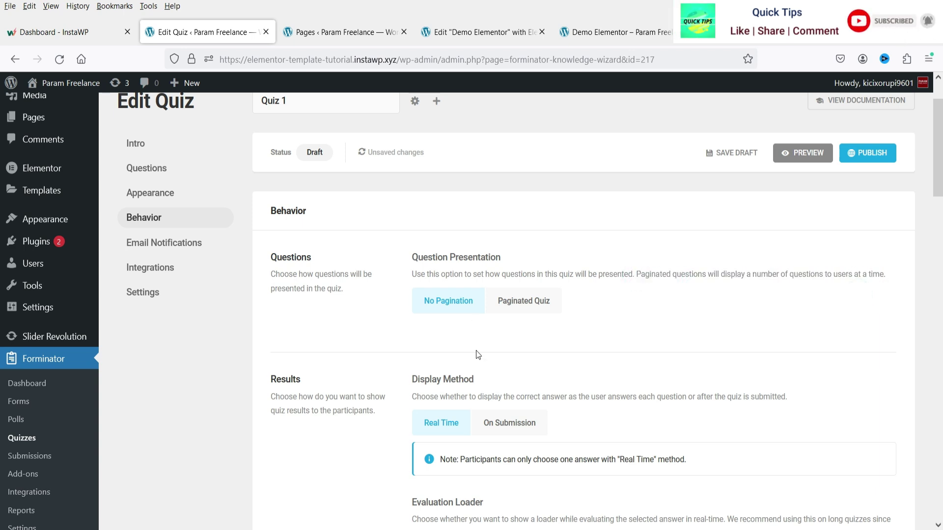
scroll(523, 307, "down", 3)
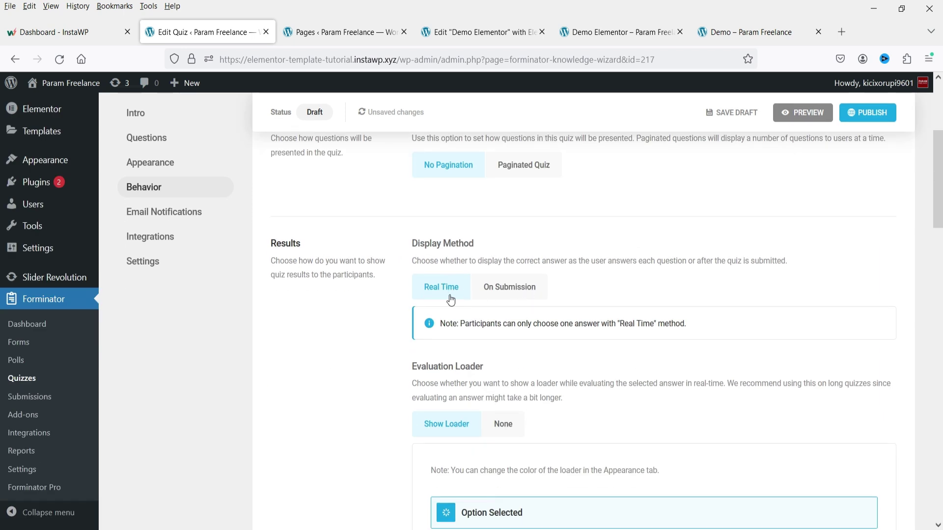
scroll(397, 280, "down", 7)
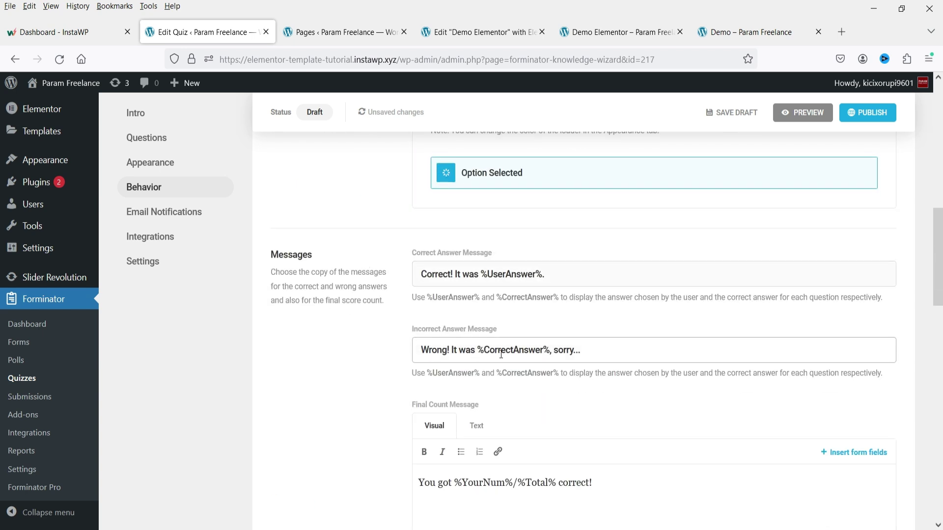
scroll(359, 317, "down", 10)
scroll(329, 276, "down", 7)
Step: Check Email Notifications, publish the quiz and copy the shortcode [forminator_quiz id="217"]
left_click(164, 211)
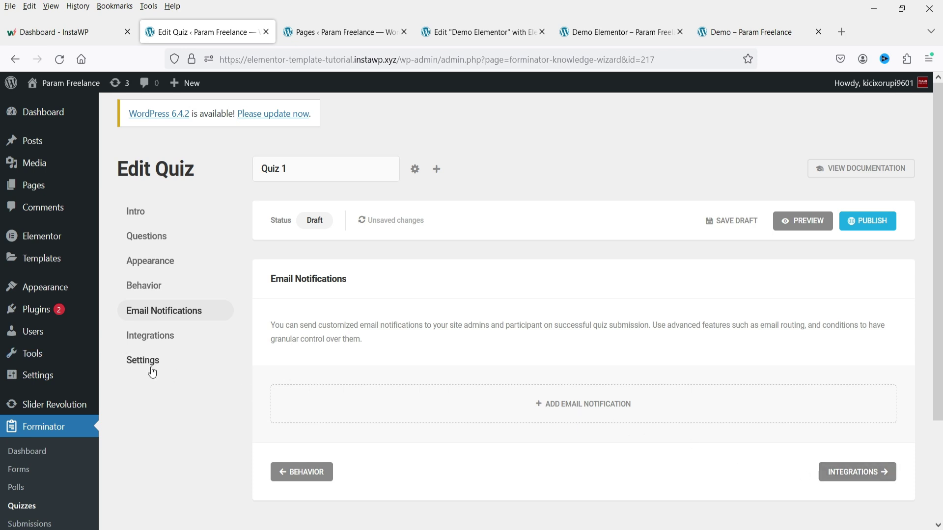
left_click(869, 229)
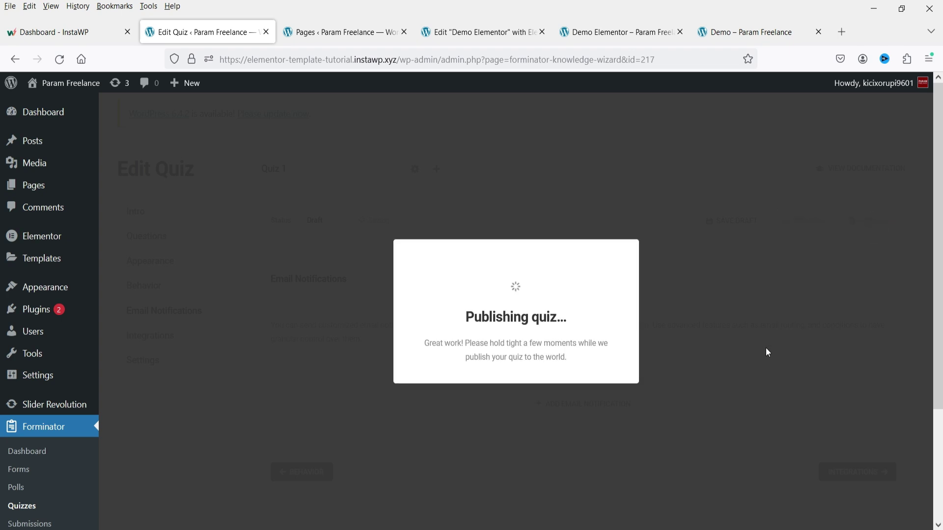
left_click(608, 391)
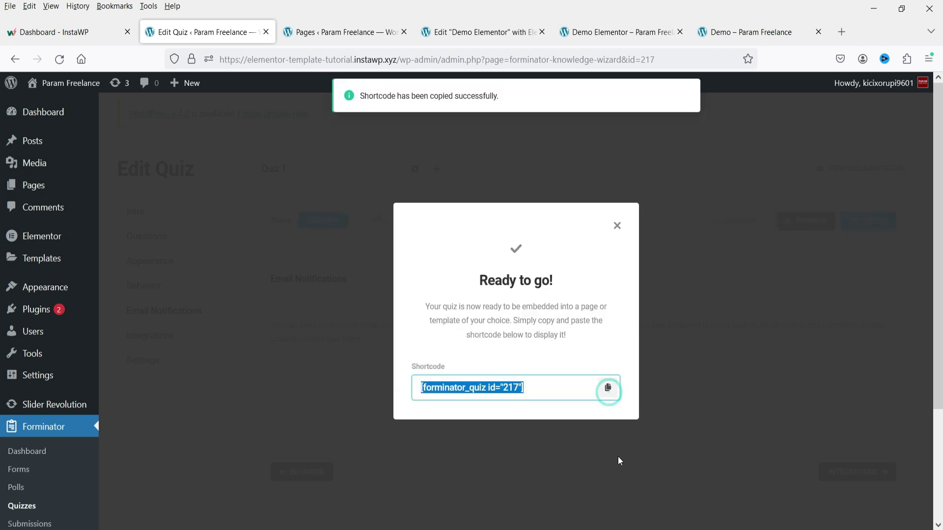
left_click(462, 33)
Step: Add a one-column section below the poll with a Heading titled 'QUIZ'
scroll(589, 271, "down", 8)
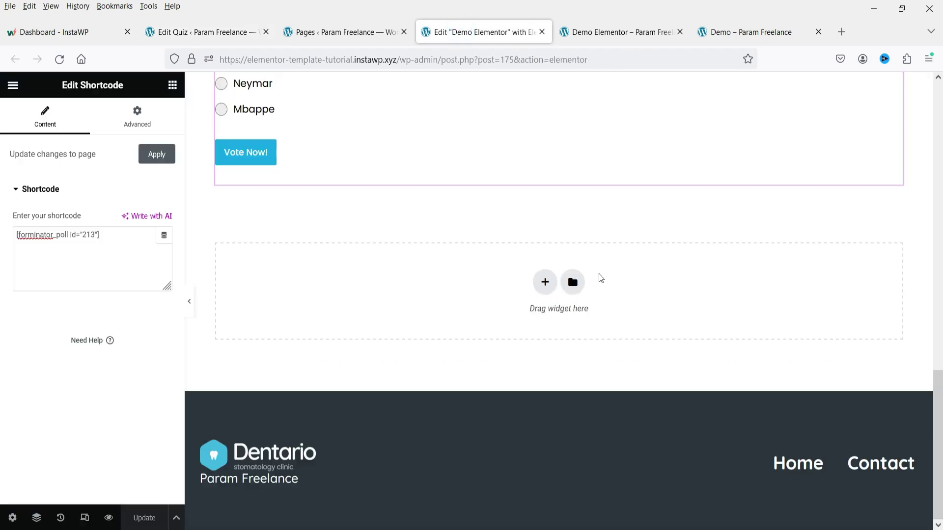
left_click(543, 282)
left_click(383, 312)
left_click_drag(135, 285, 344, 209)
left_click(79, 212)
type("QUIZ")
Step: Place a Shortcode widget under the heading containing the pasted quiz shortcode
left_click(172, 84)
left_click(71, 142)
type("short")
left_click_drag(49, 251, 365, 275)
left_click(96, 267)
key("ctrl+v")
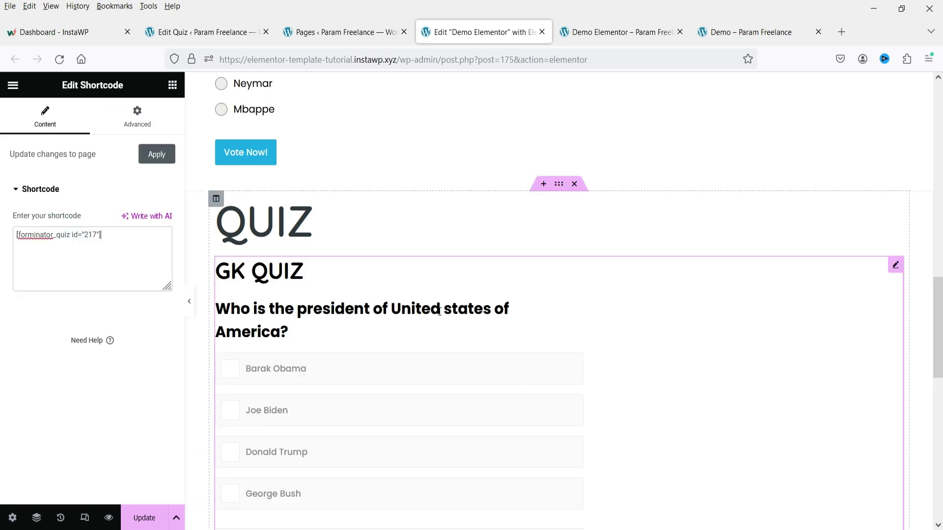
scroll(506, 333, "down", 3)
scroll(290, 278, "down", 8)
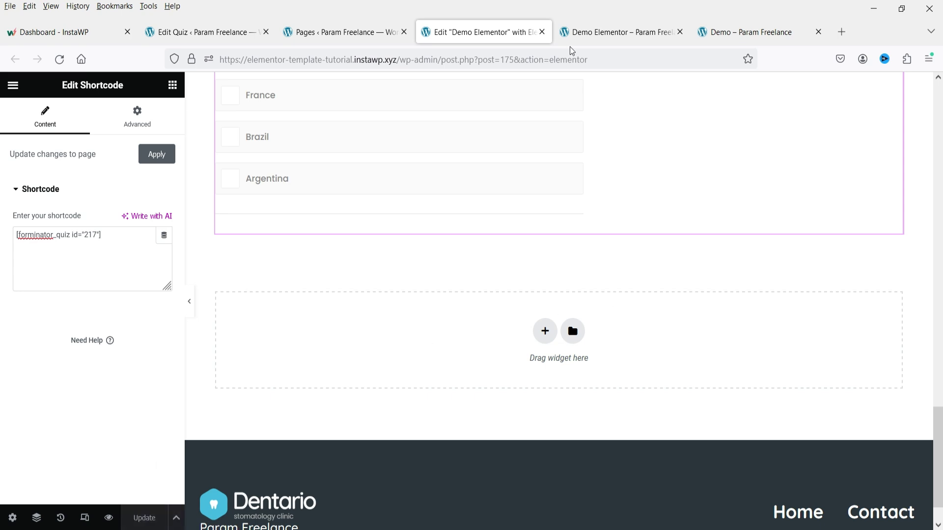
left_click(598, 32)
Step: Reload the live Demo Elementor page and answer the president question wrongly with Donald Trump
left_click(57, 56)
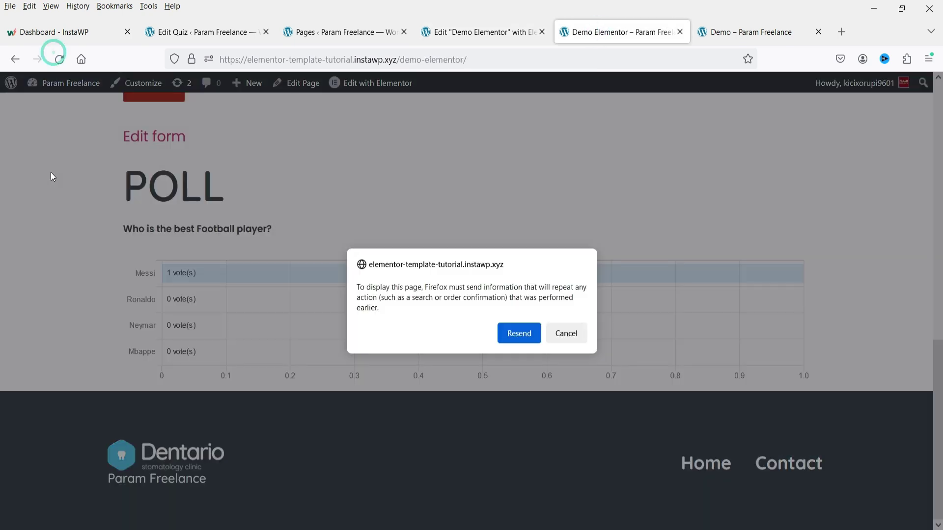
key("Return")
scroll(19, 252, "down", 4)
scroll(18, 253, "up", 6)
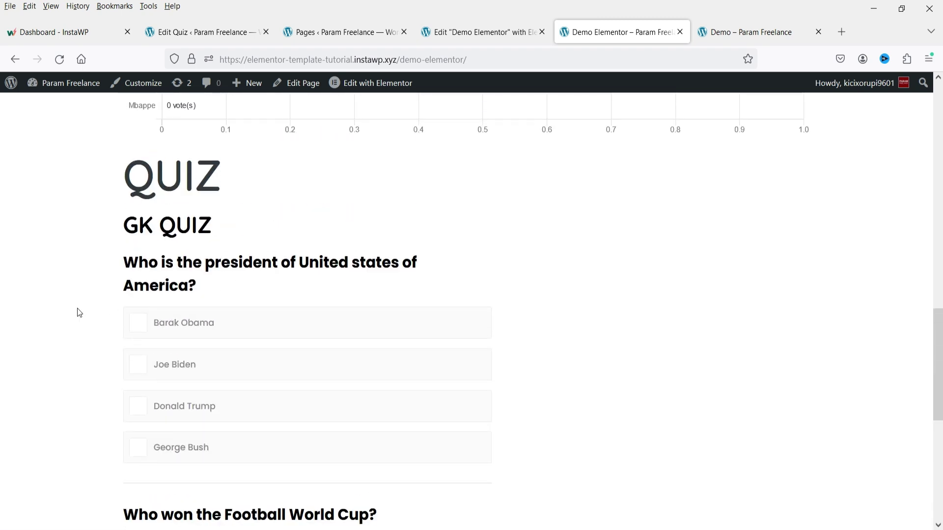
scroll(16, 337, "down", 3)
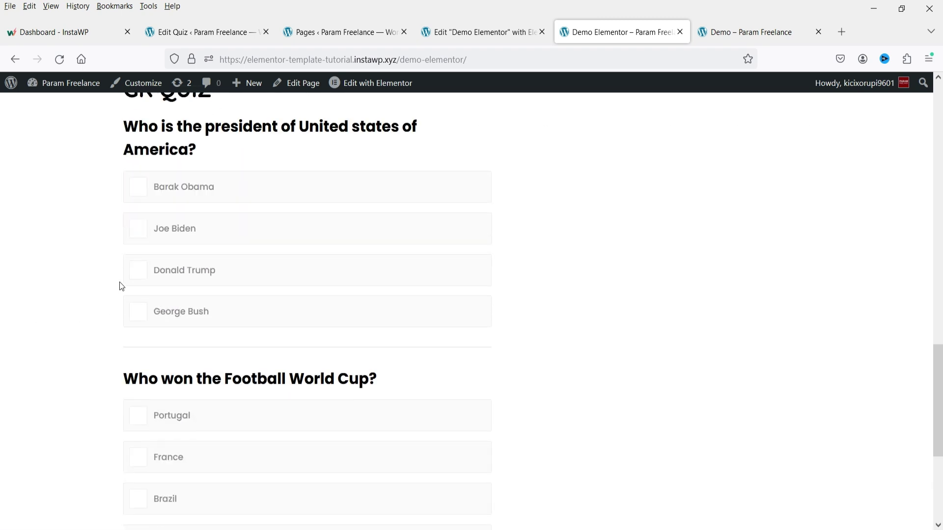
left_click(148, 274)
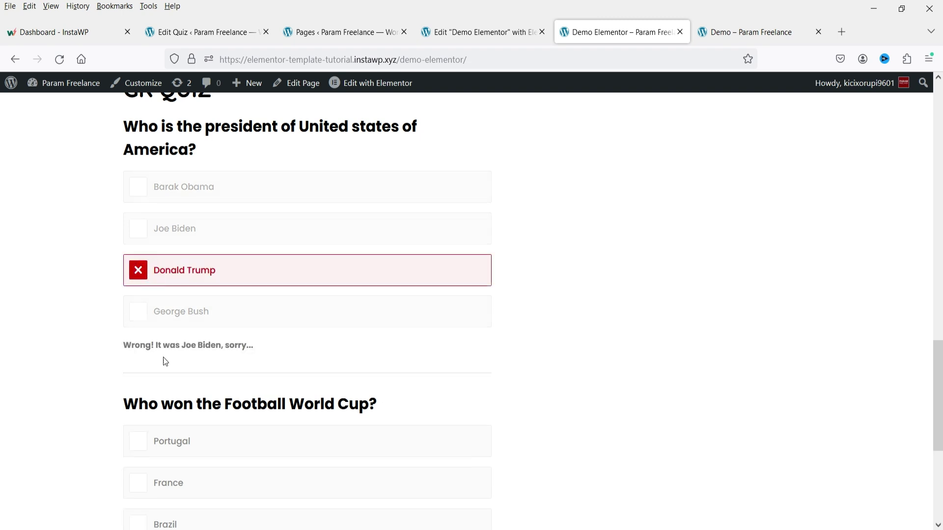
left_click_drag(155, 347, 255, 346)
left_click(69, 343)
Step: Answer Argentina for the World Cup question, then retake the quiz
scroll(70, 325, "down", 4)
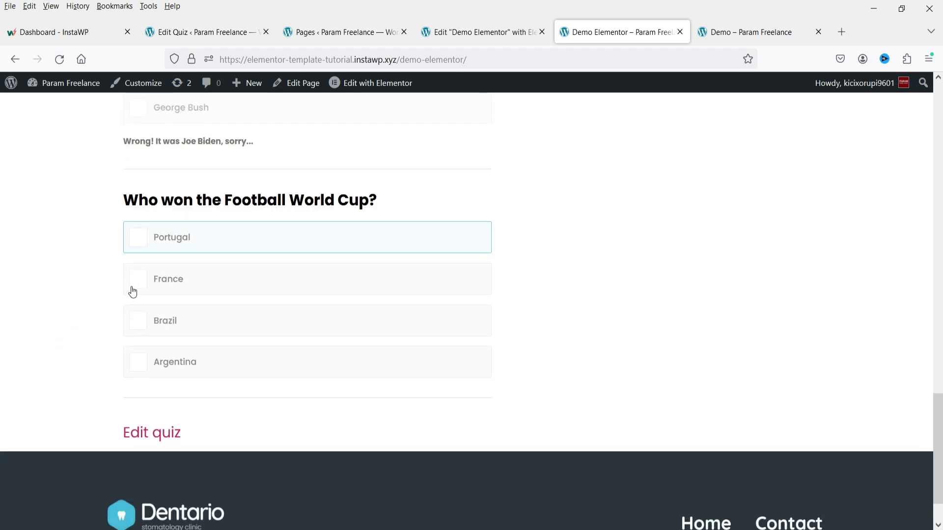
left_click(131, 362)
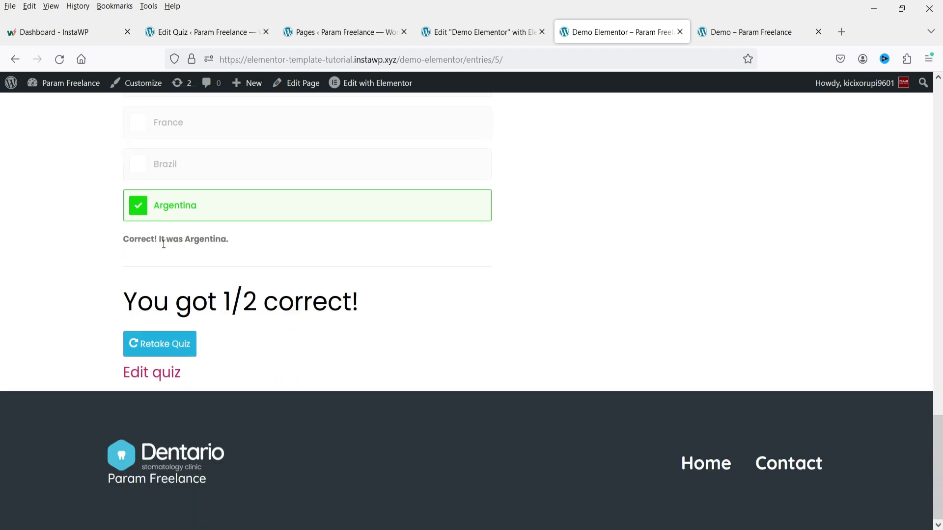
left_click_drag(135, 240, 228, 243)
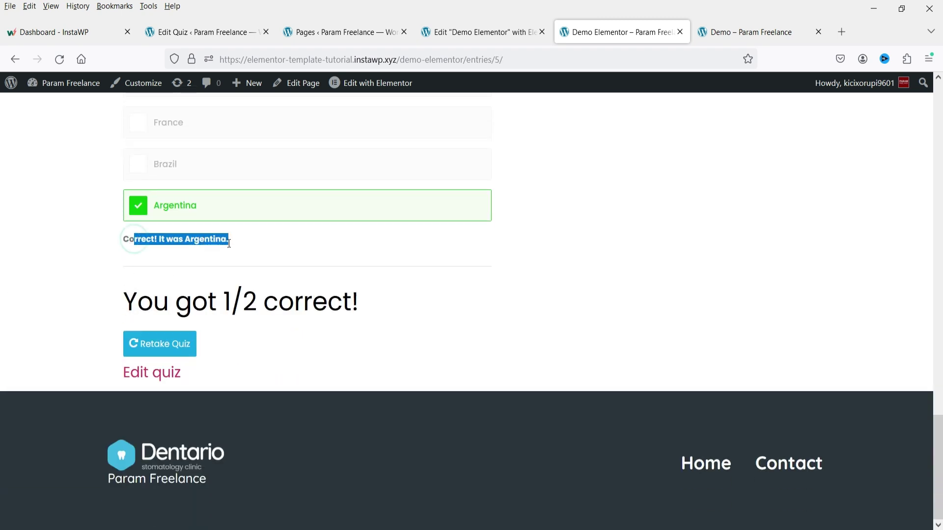
left_click(174, 349)
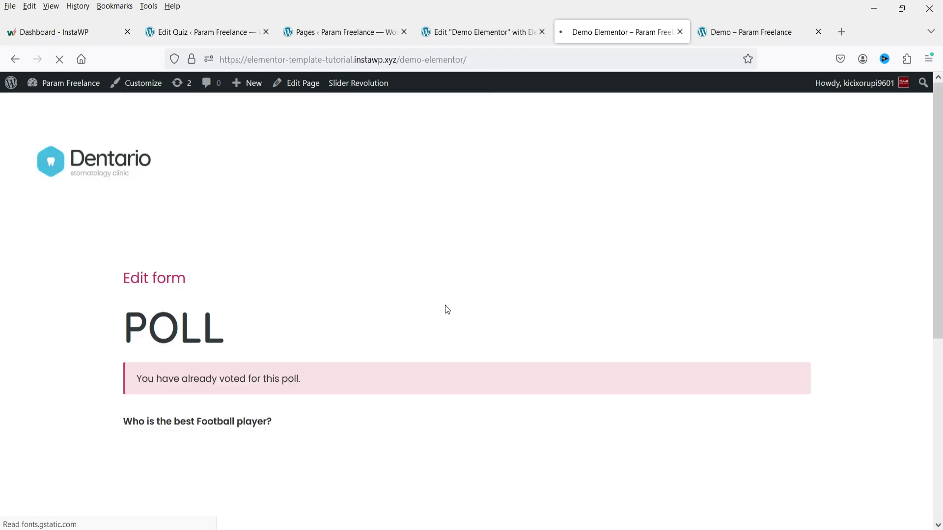
Step: Answer Joe Biden and Argentina, getting the 'You got 2/2 correct!' result
scroll(365, 292, "down", 20)
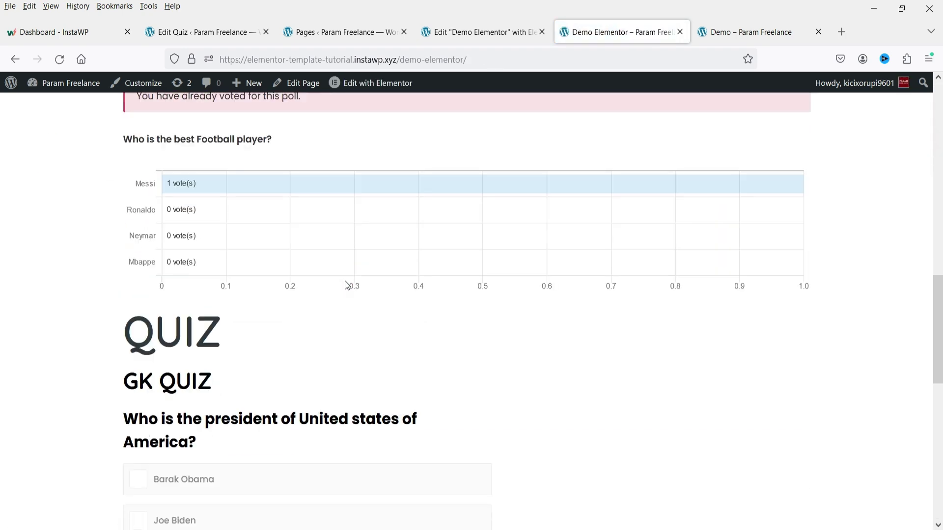
scroll(347, 285, "down", 1)
left_click(143, 251)
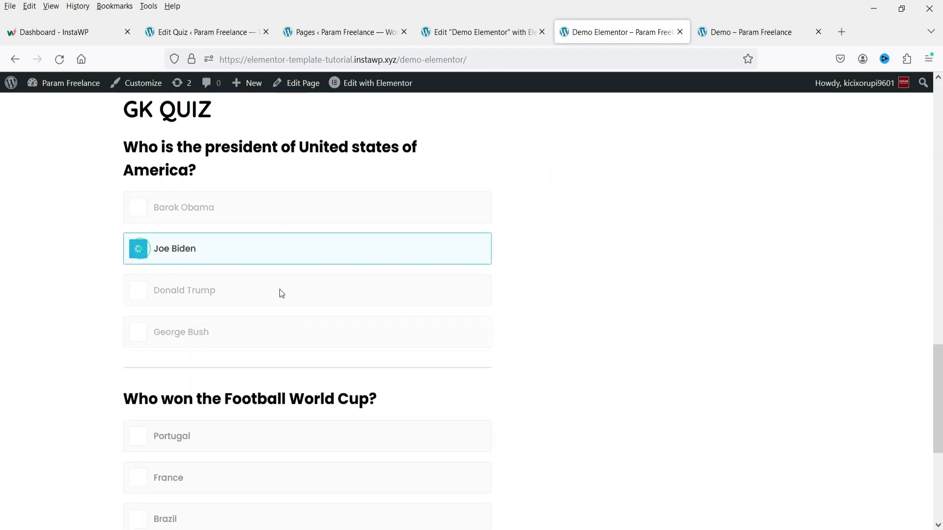
scroll(279, 291, "down", 3)
left_click(160, 454)
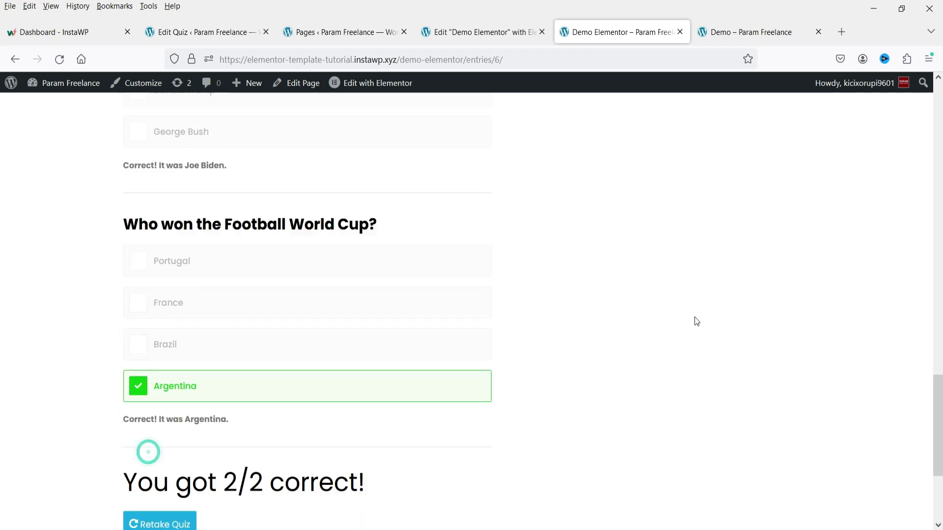
scroll(695, 317, "down", 4)
triple_click(428, 304)
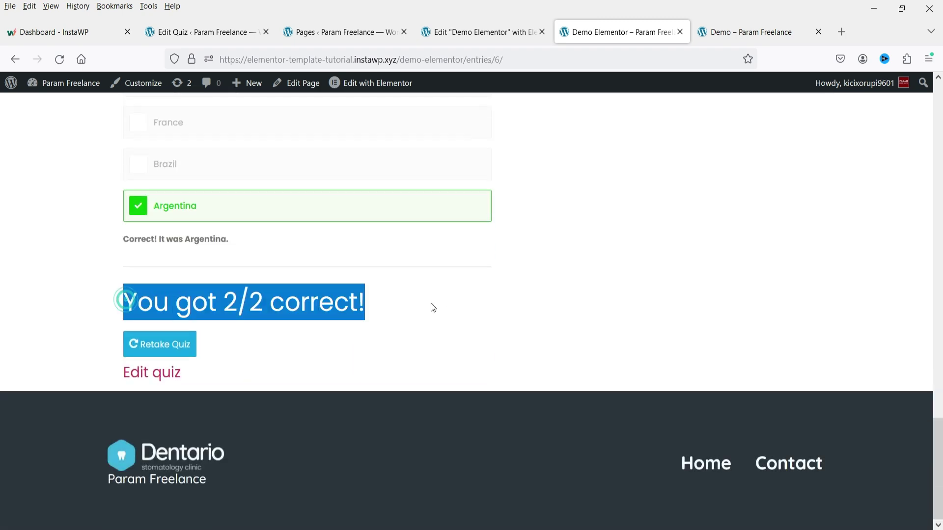
left_click(450, 306)
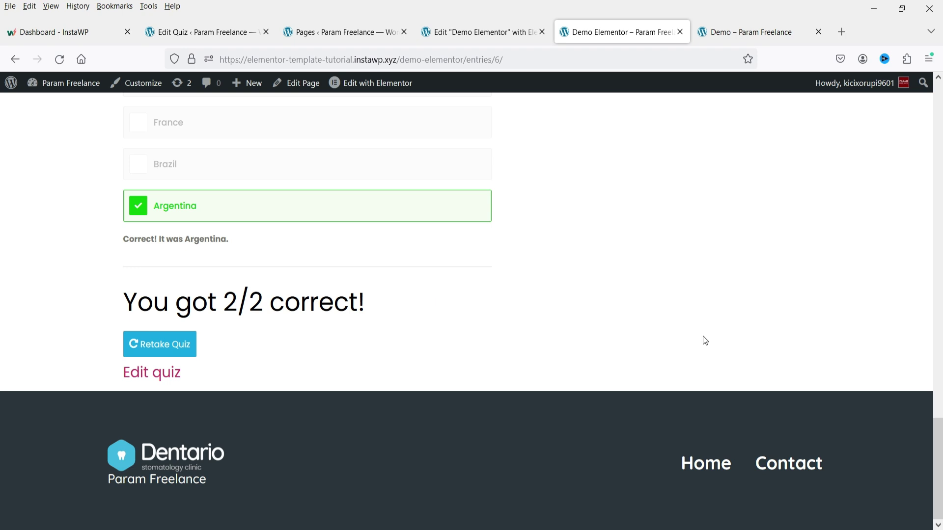
scroll(705, 340, "up", 5)
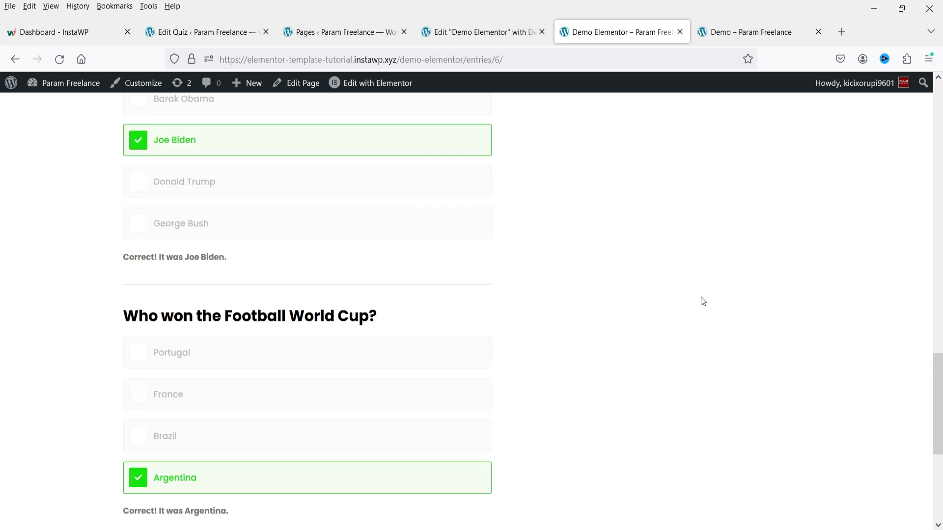